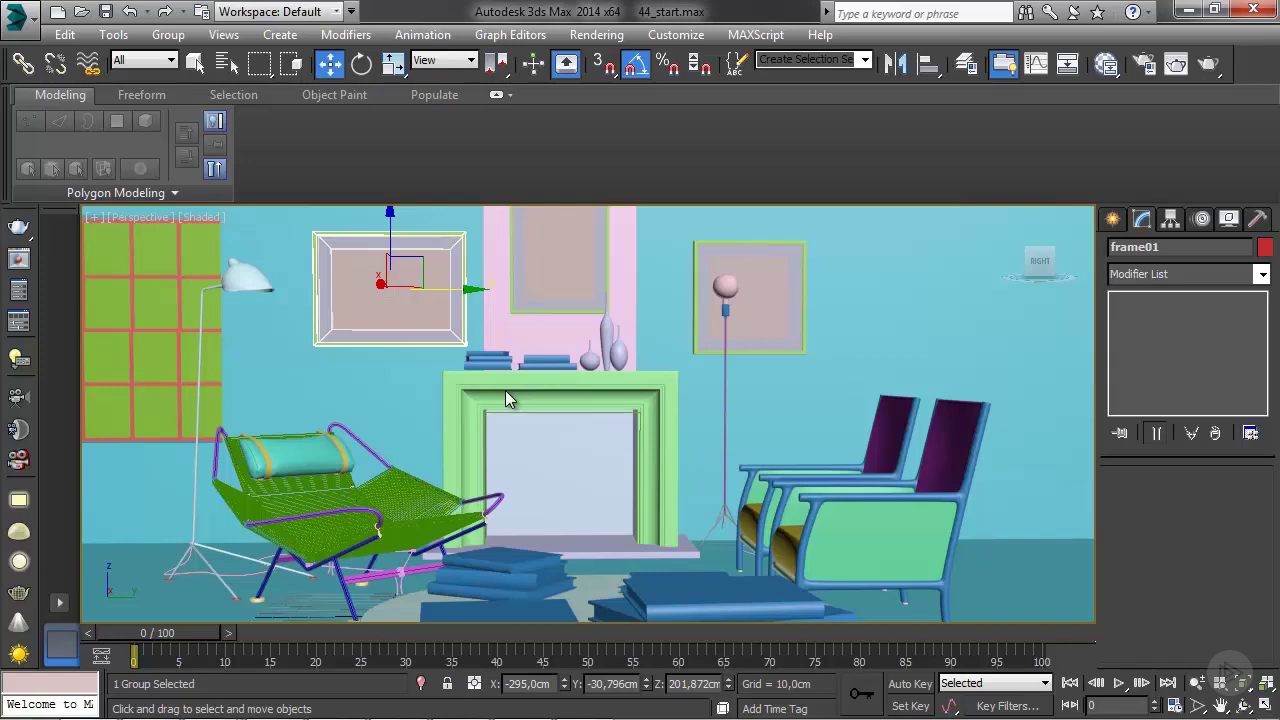
# Maximize the Left viewport in wireframe and zoom and pan to frame the whole room side-on
pyautogui.hotkey('alt', 'w')
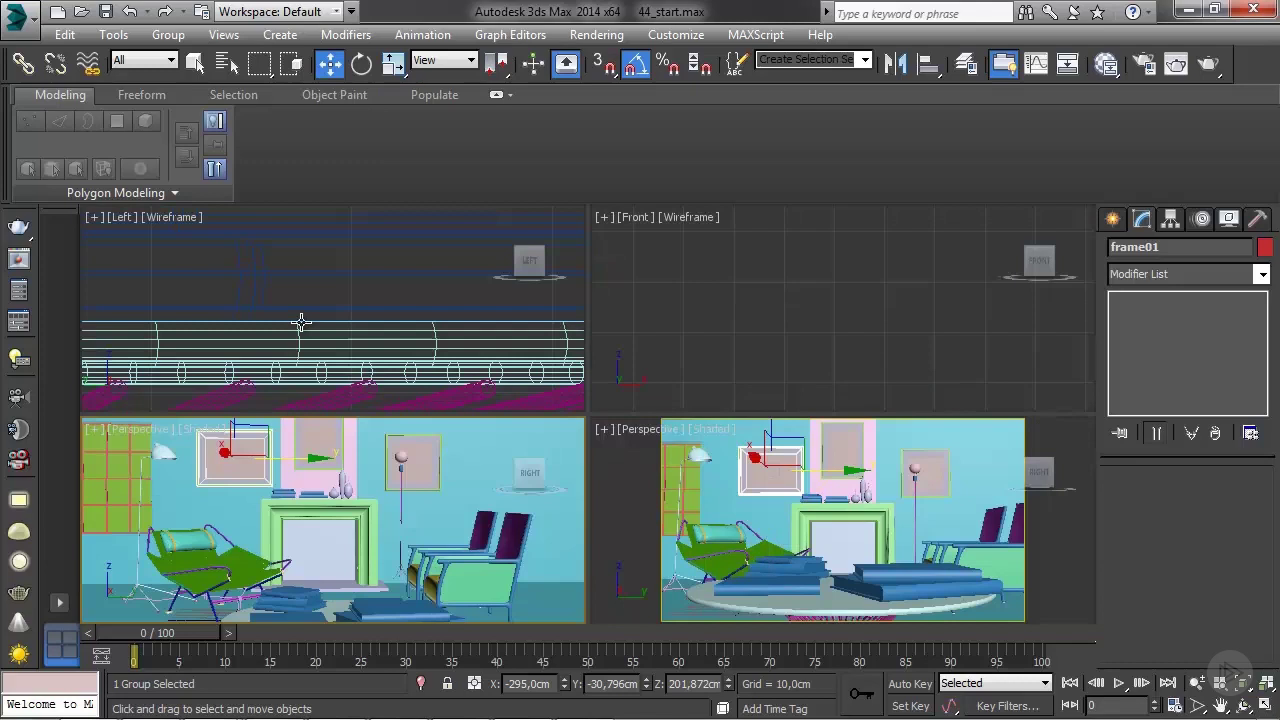
pyautogui.rightClick(320, 304)
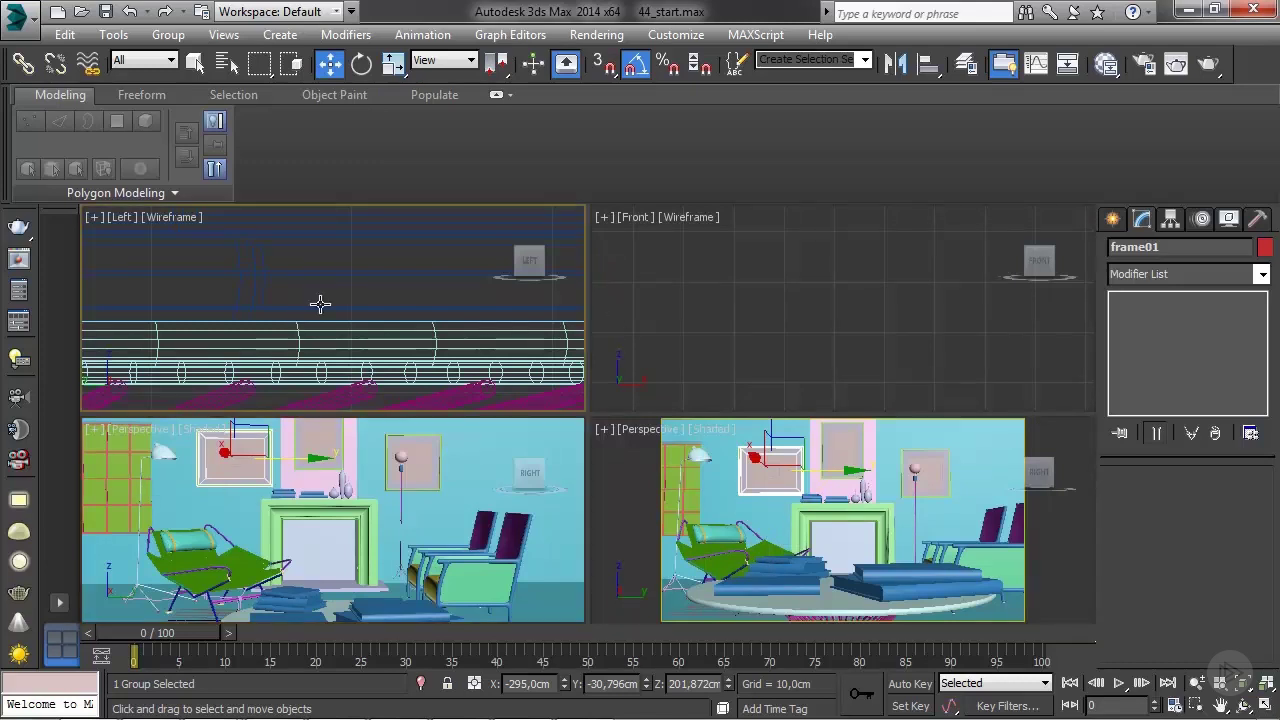
pyautogui.hotkey('alt', 'w')
pyautogui.press('f')
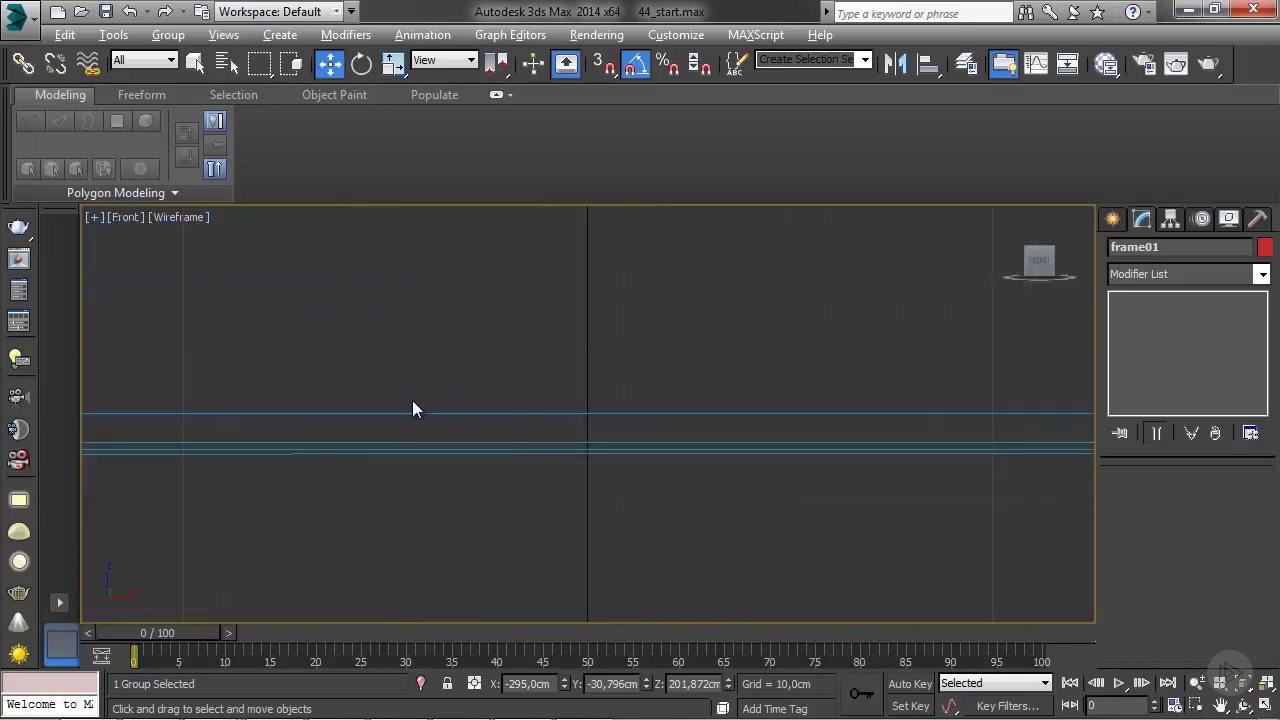
pyautogui.press('l')
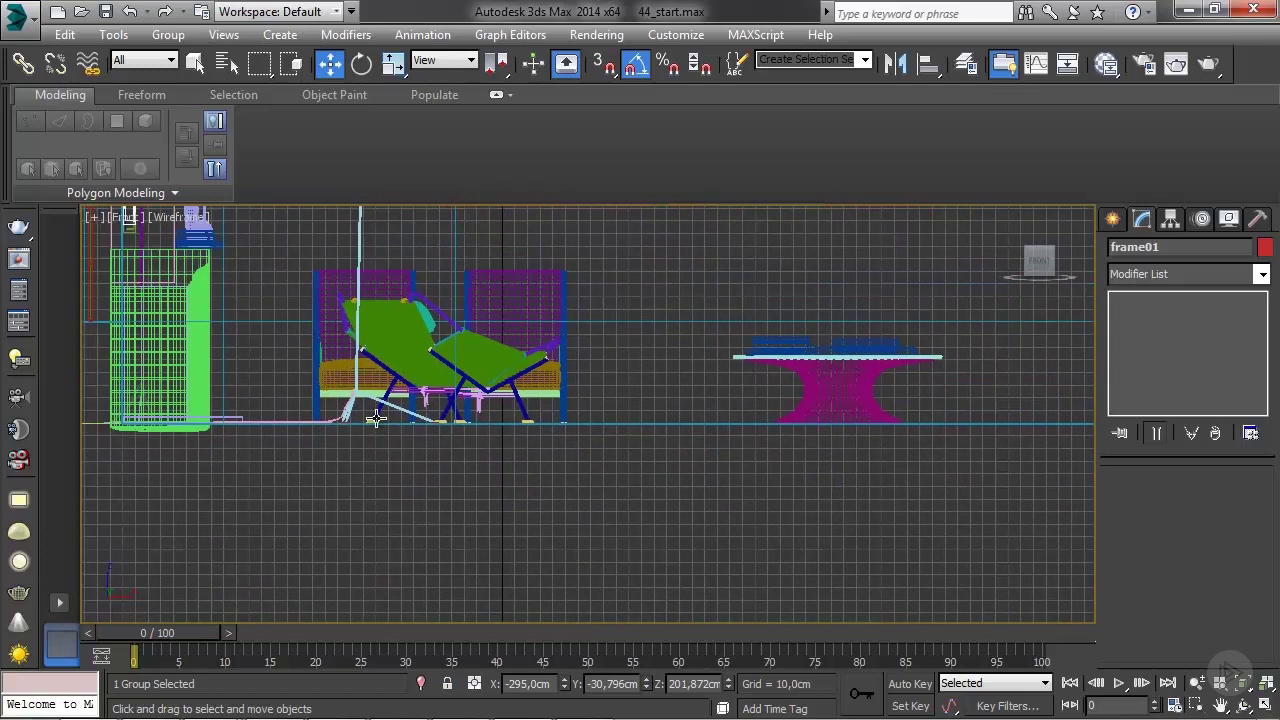
pyautogui.scroll(5, 363, 401)
pyautogui.scroll(-10, 363, 401)
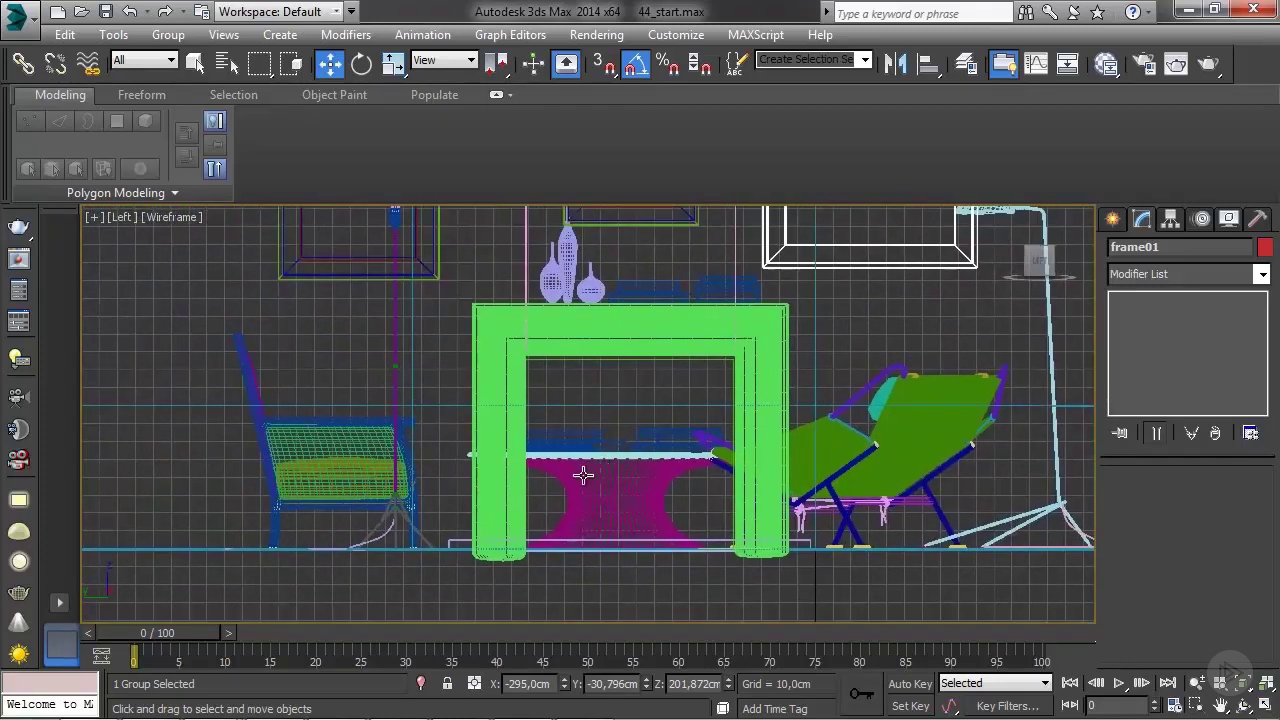
pyautogui.moveTo(537, 438); pyautogui.dragTo(258, 468, button='middle')
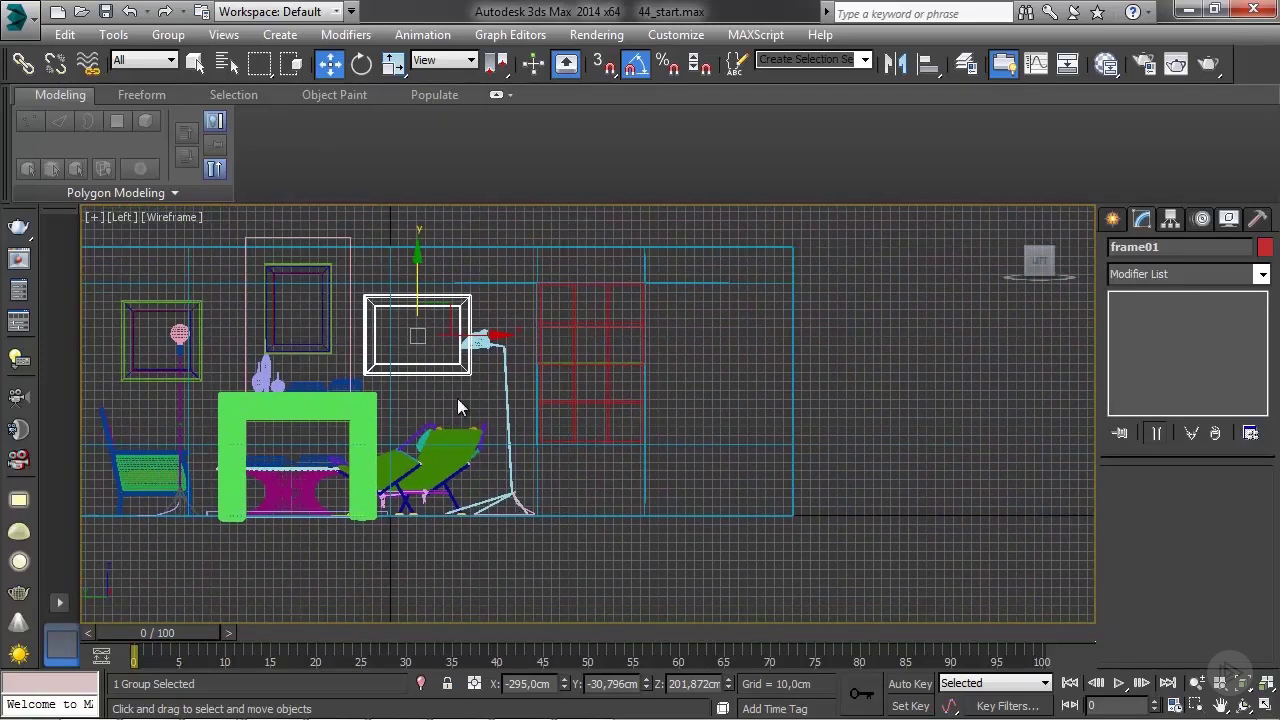
# With AutoGrid off, draw Plane001 (about 291.8 × 326.4 cm) over the window and surrounding wall
pyautogui.click(1111, 219)
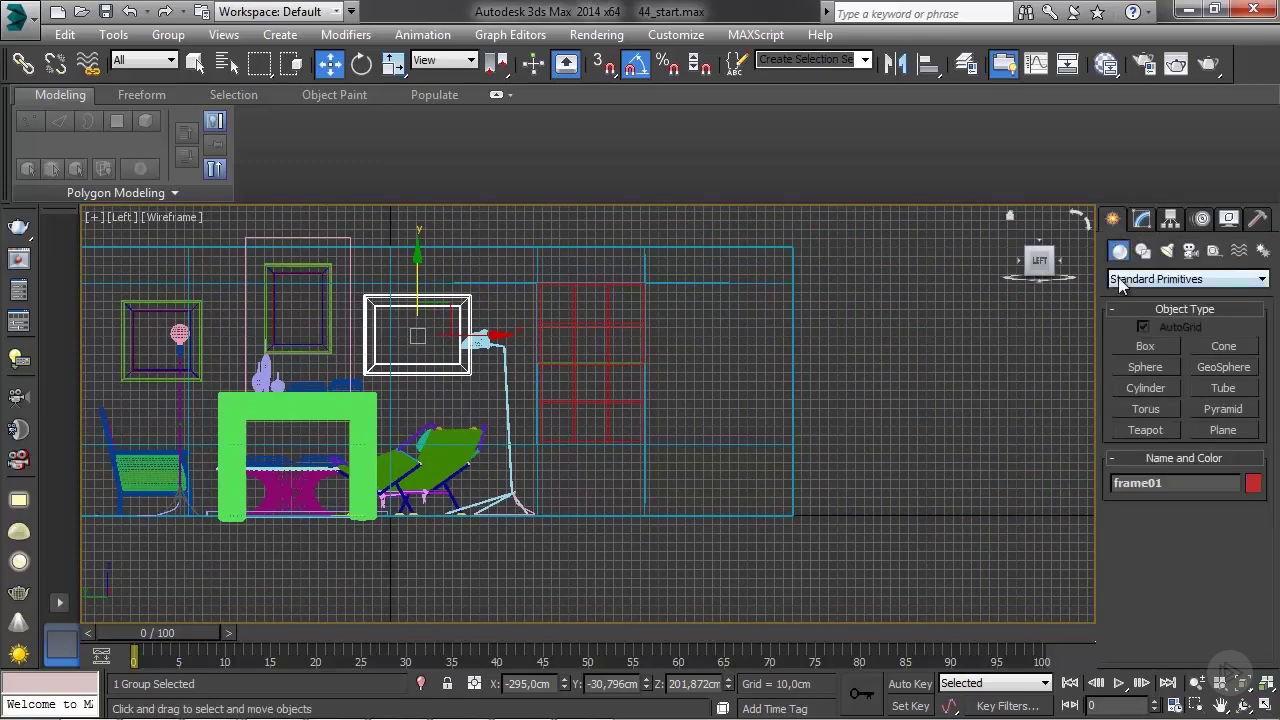
pyautogui.click(1223, 427)
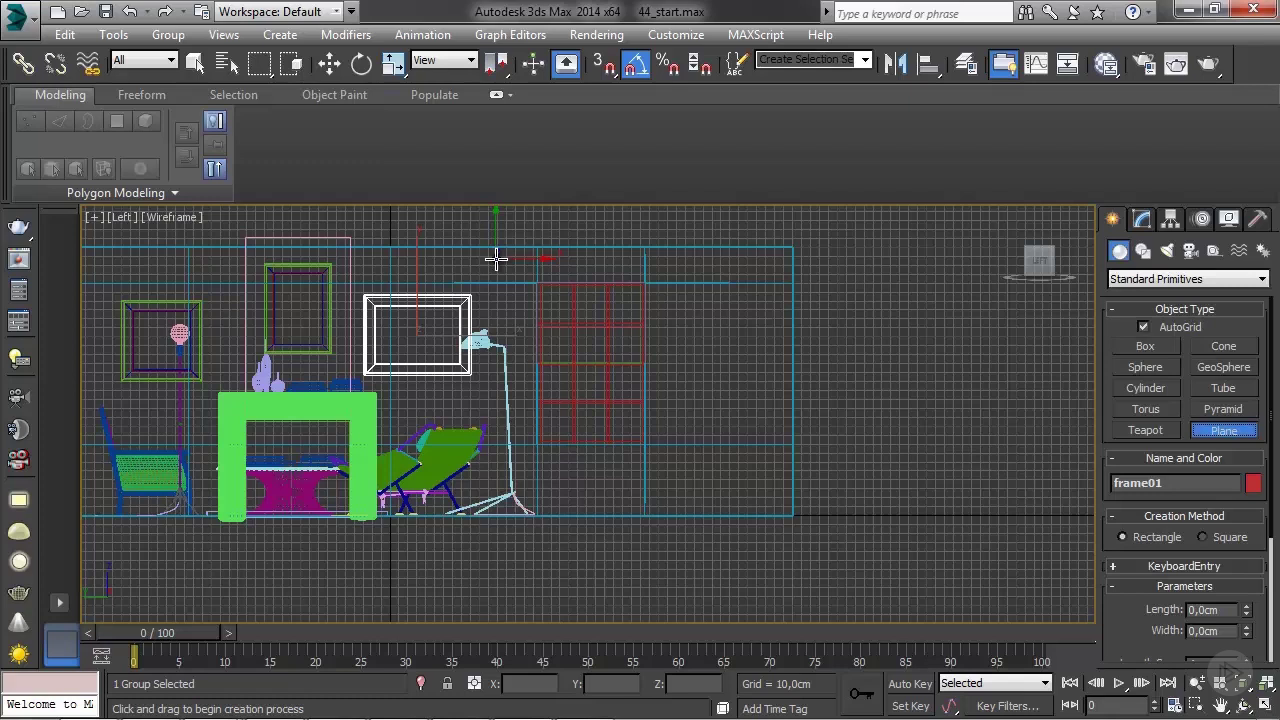
pyautogui.moveTo(496, 259); pyautogui.dragTo(645, 503)
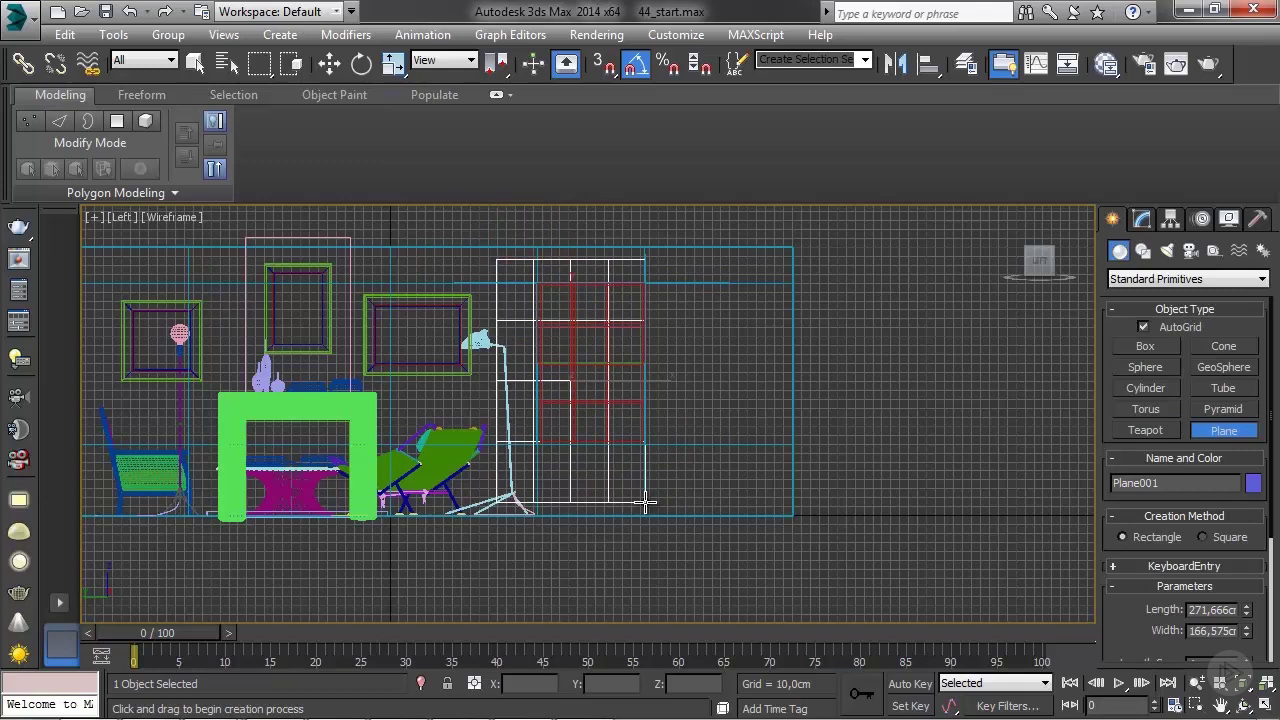
pyautogui.hotkey('ctrl', 'z')
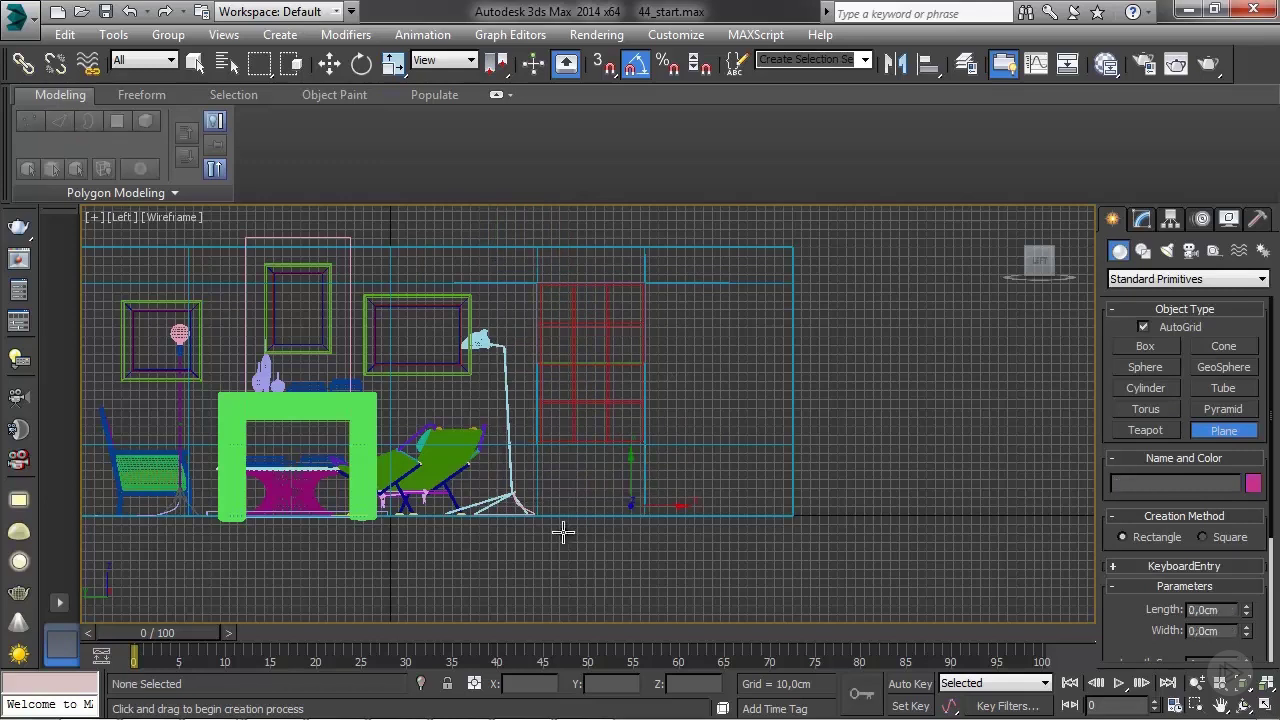
pyautogui.click(1143, 328)
pyautogui.moveTo(492, 249); pyautogui.dragTo(784, 513)
# Give the plane 60 length segments and 70 width segments
pyautogui.press('w')
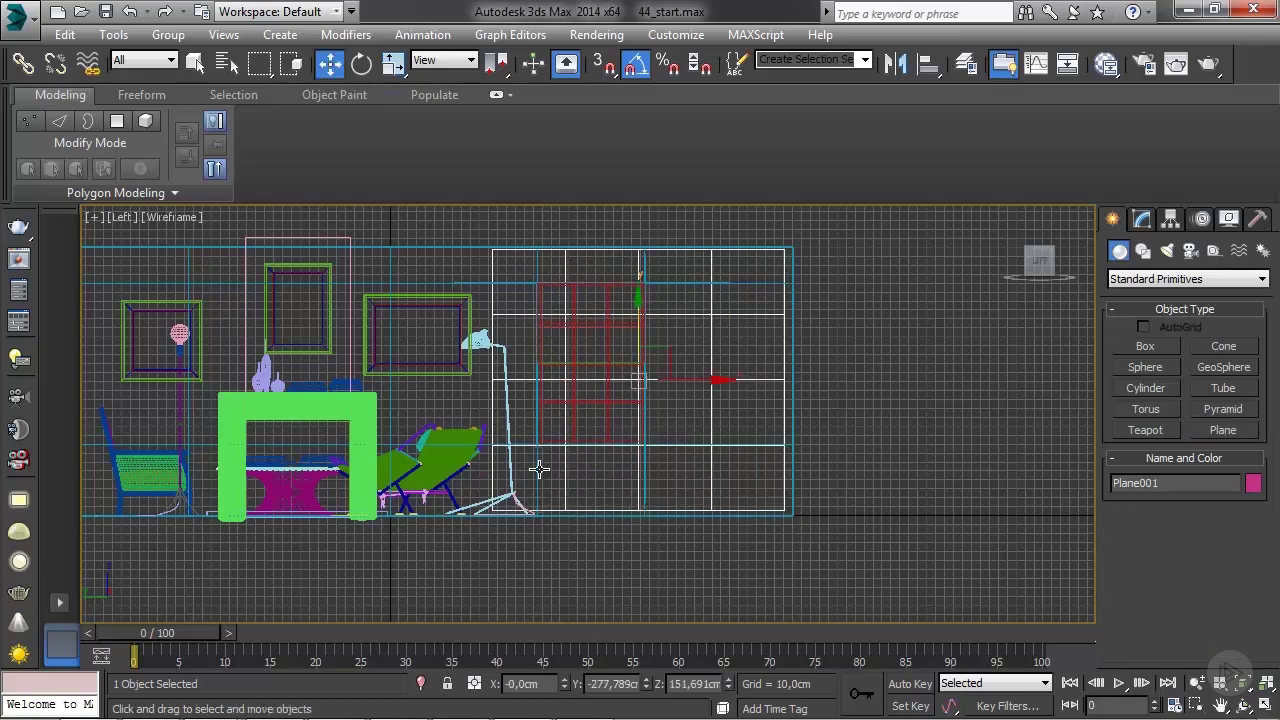
pyautogui.click(1142, 220)
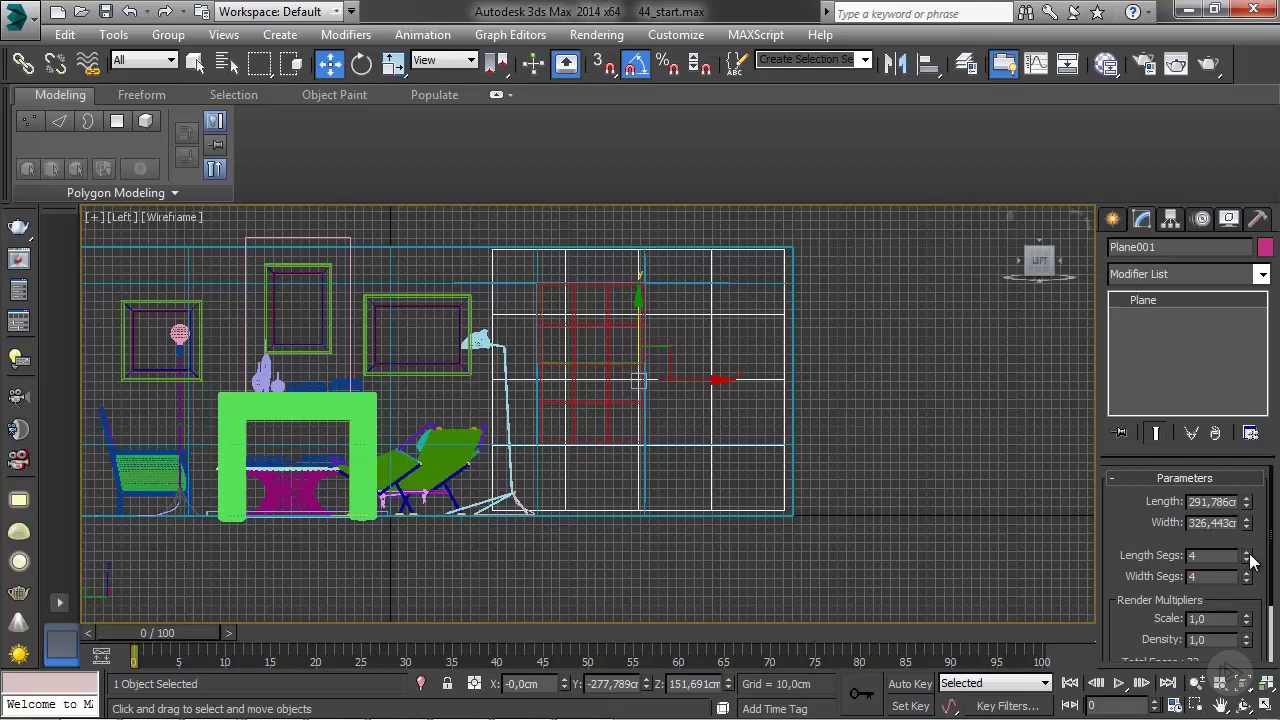
pyautogui.moveTo(1246, 556); pyautogui.dragTo(1230, 335)
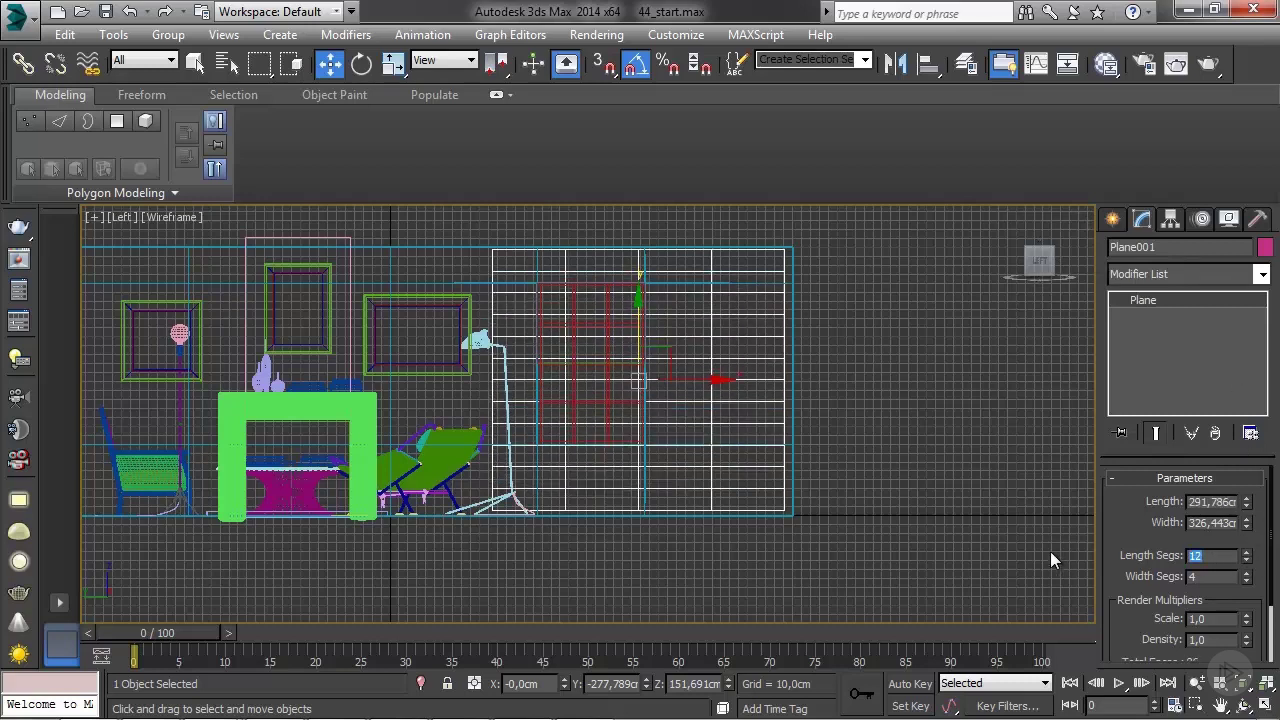
pyautogui.write('50')
pyautogui.press('Return')
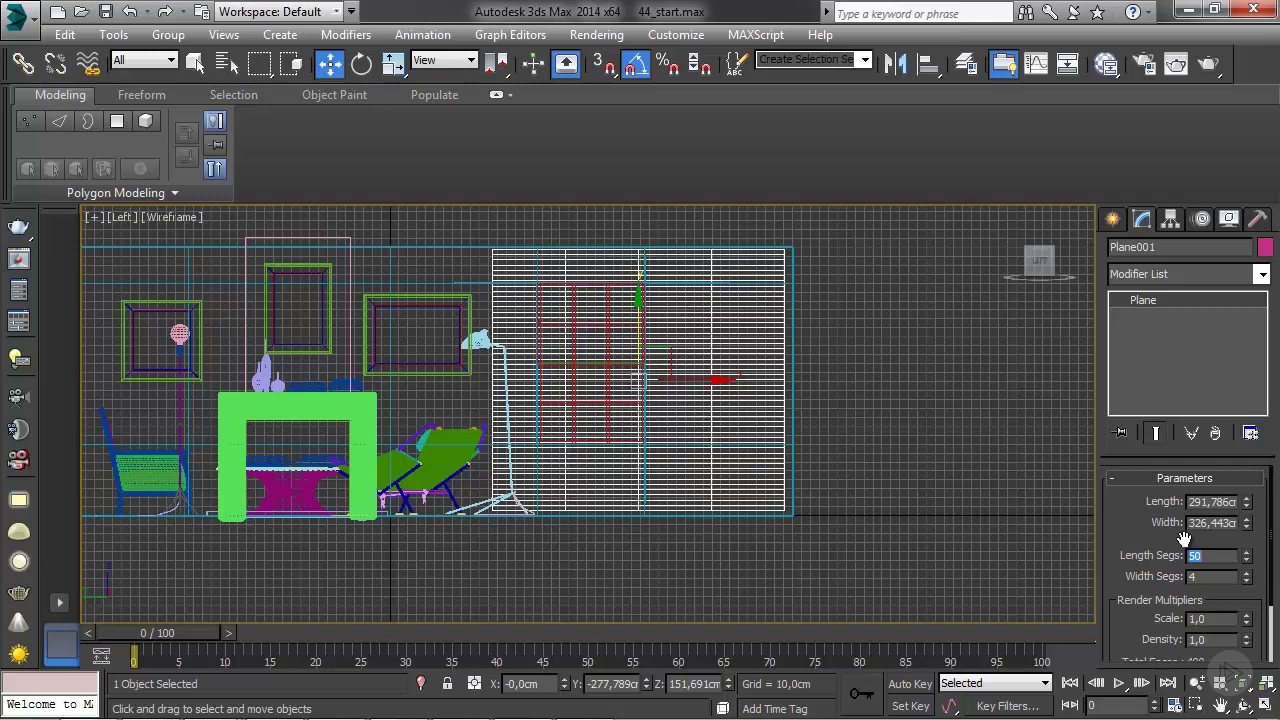
pyautogui.write('60')
pyautogui.press('Return')
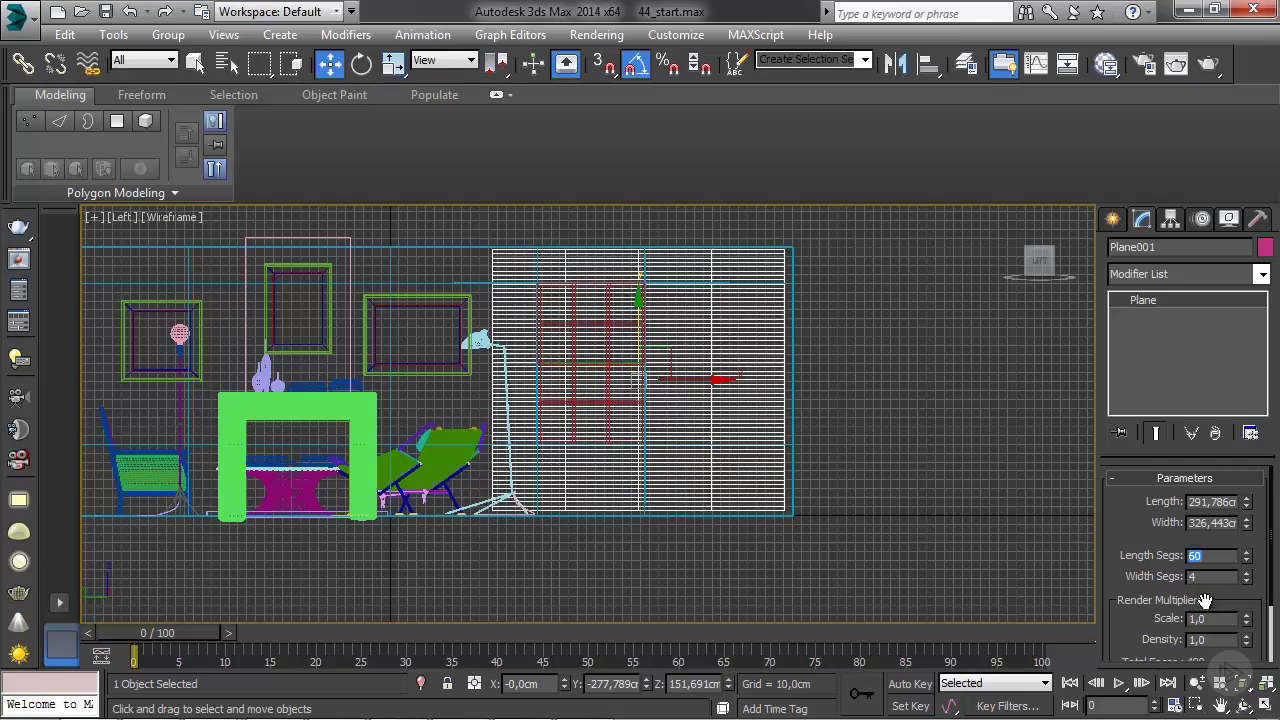
pyautogui.press('Tab')
pyautogui.write('70')
pyautogui.press('Return')
# Rename Plane001 to courtain01
pyautogui.scroll(8, 763, 386)
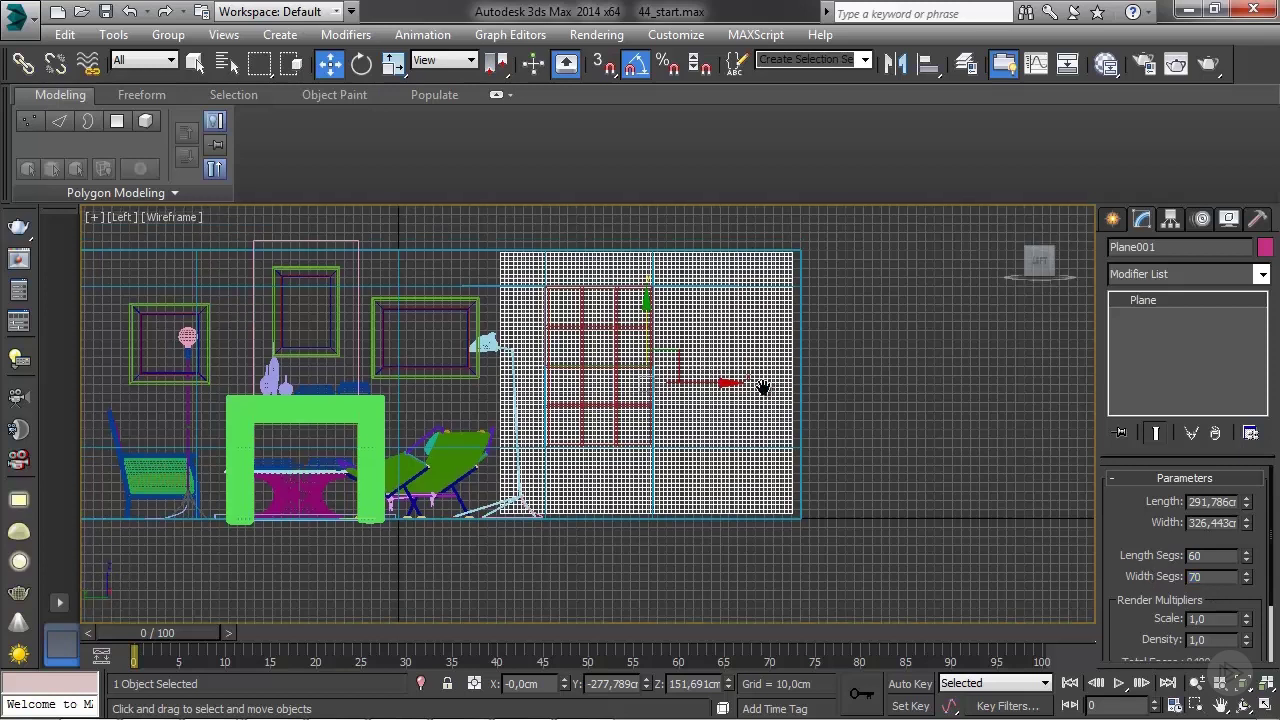
pyautogui.scroll(-8, 731, 360)
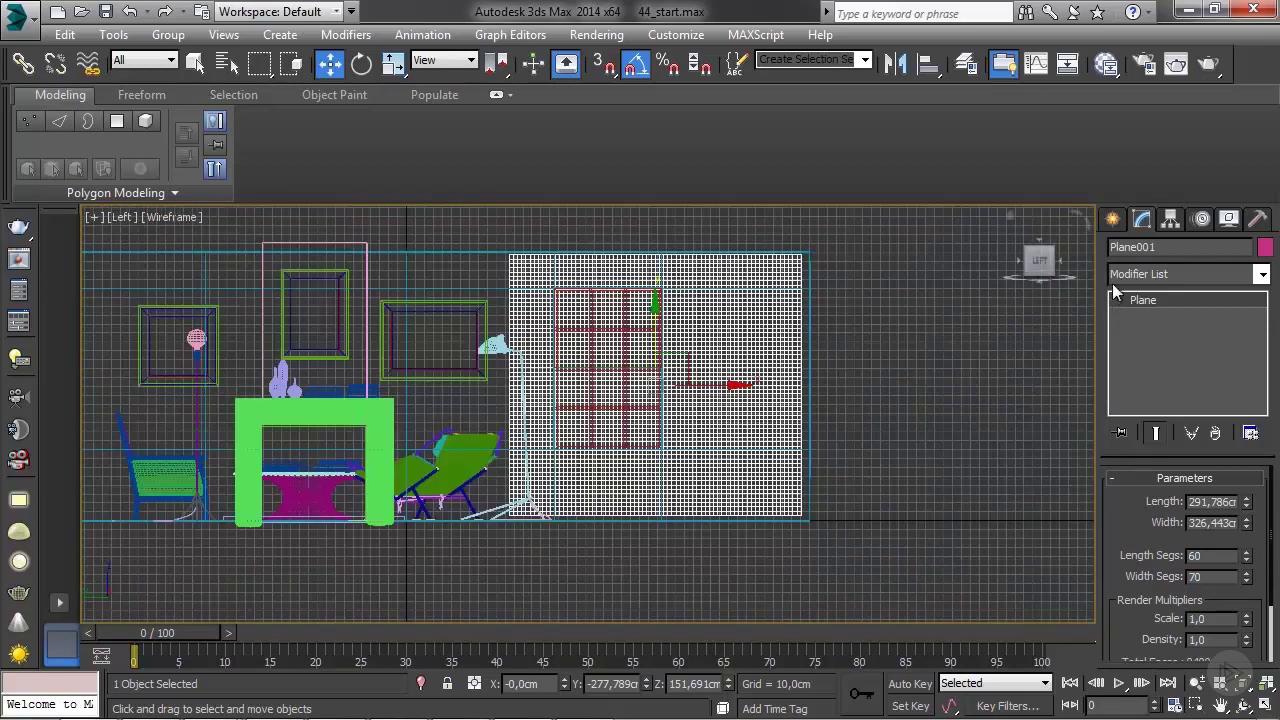
pyautogui.doubleClick(1165, 246)
pyautogui.write('courtai')
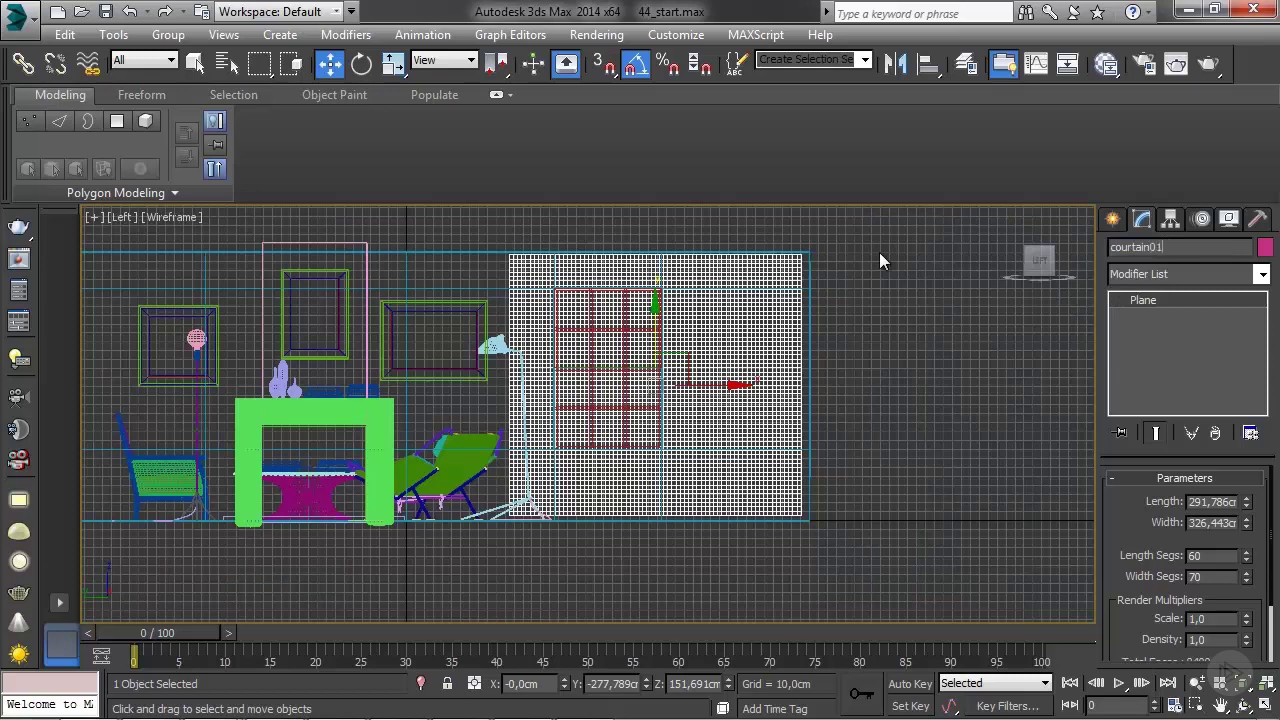
# Select courtain01 and add the window to the selection
pyautogui.moveTo(749, 423); pyautogui.dragTo(766, 400, button='middle')
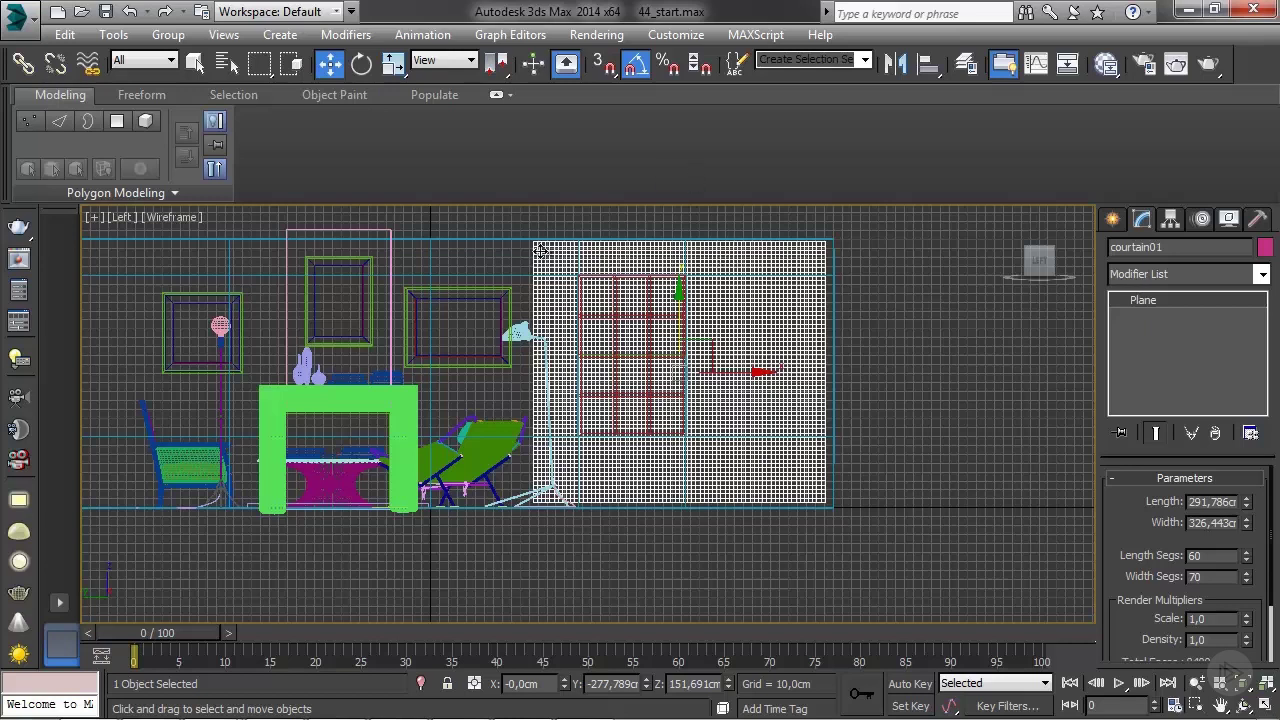
pyautogui.moveTo(590, 335); pyautogui.dragTo(620, 345, button='middle')
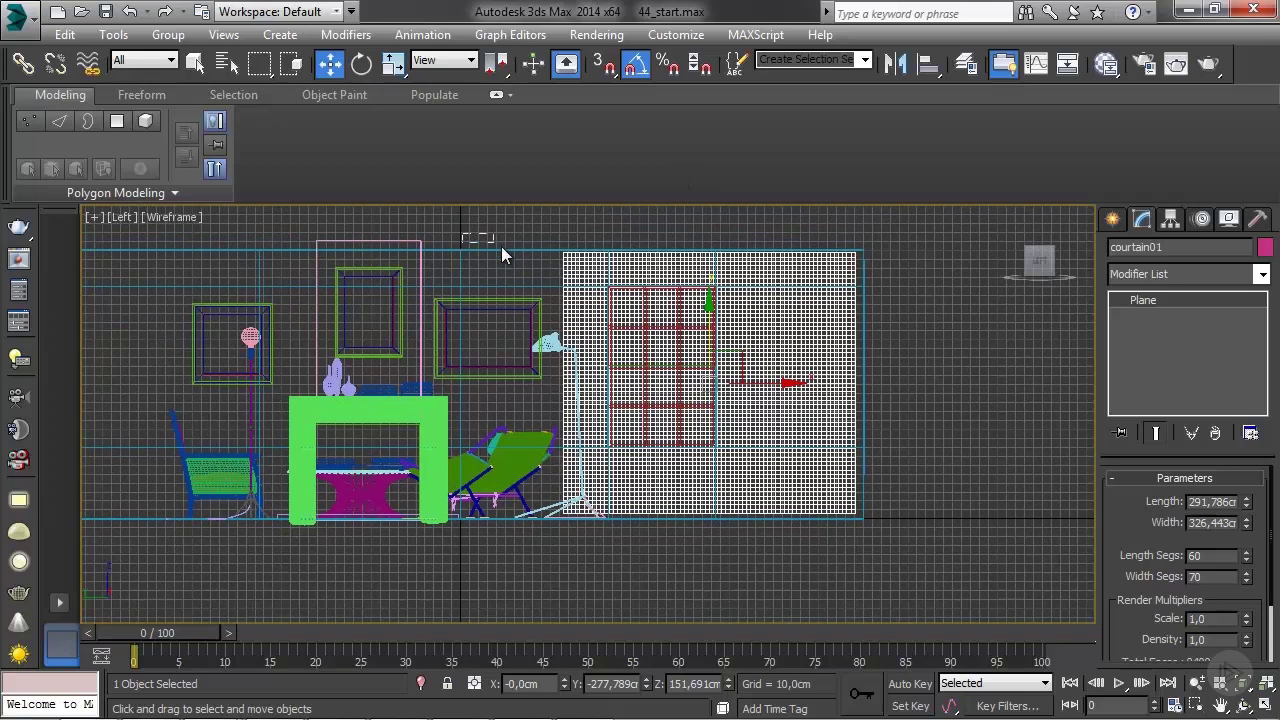
pyautogui.click(520, 263)
pyautogui.click(584, 327)
pyautogui.scroll(8, 617, 354)
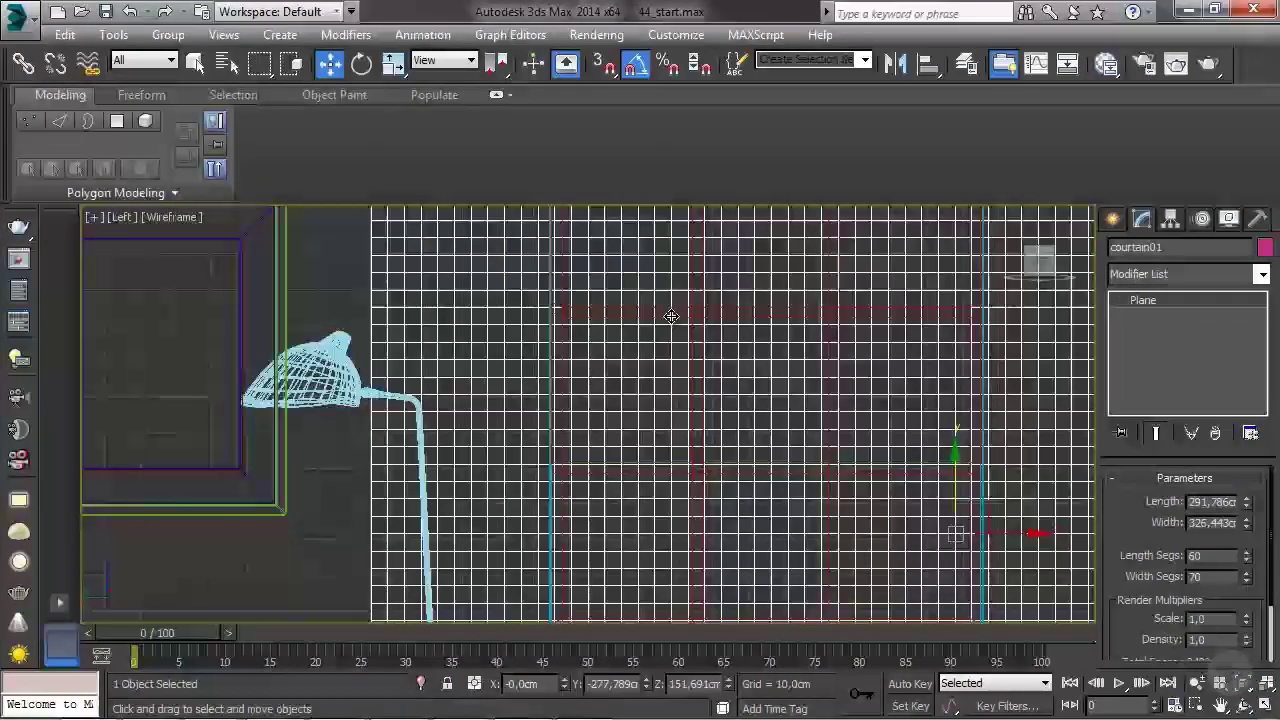
pyautogui.keyDown('ctrl'); pyautogui.click(575, 312); pyautogui.keyUp('ctrl')
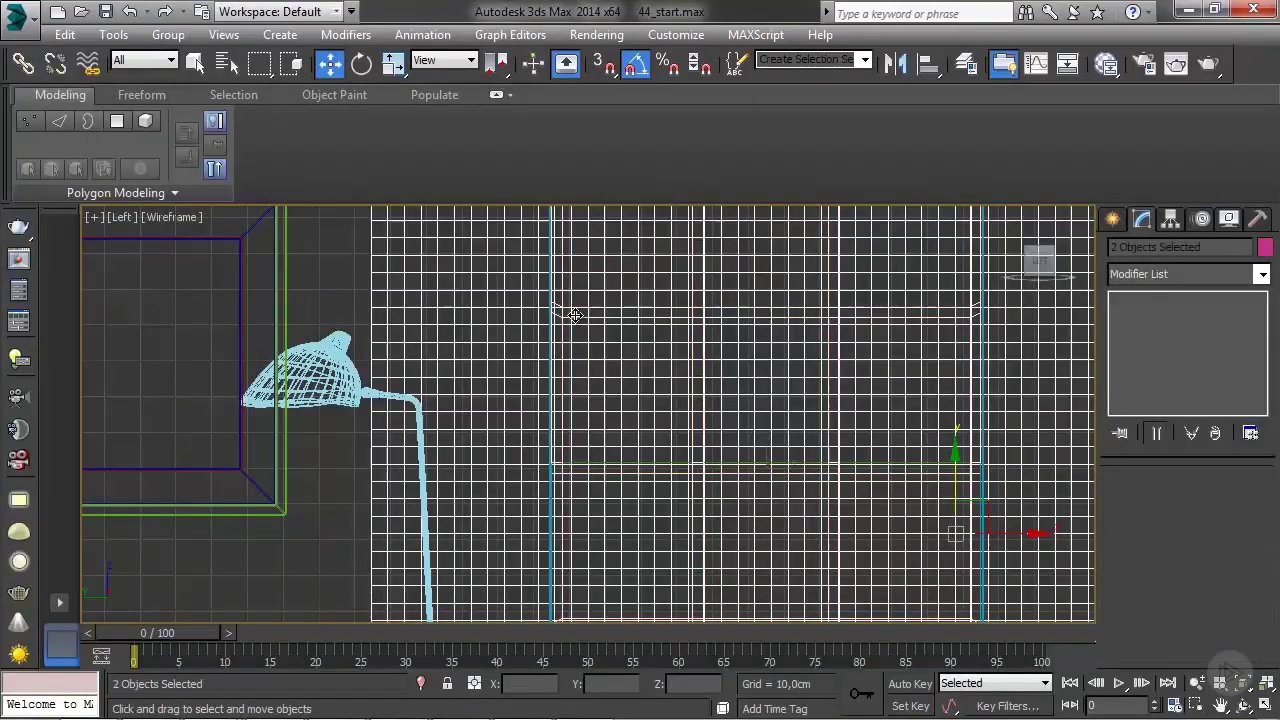
pyautogui.scroll(-4, 652, 321)
pyautogui.scroll(-4, 652, 321)
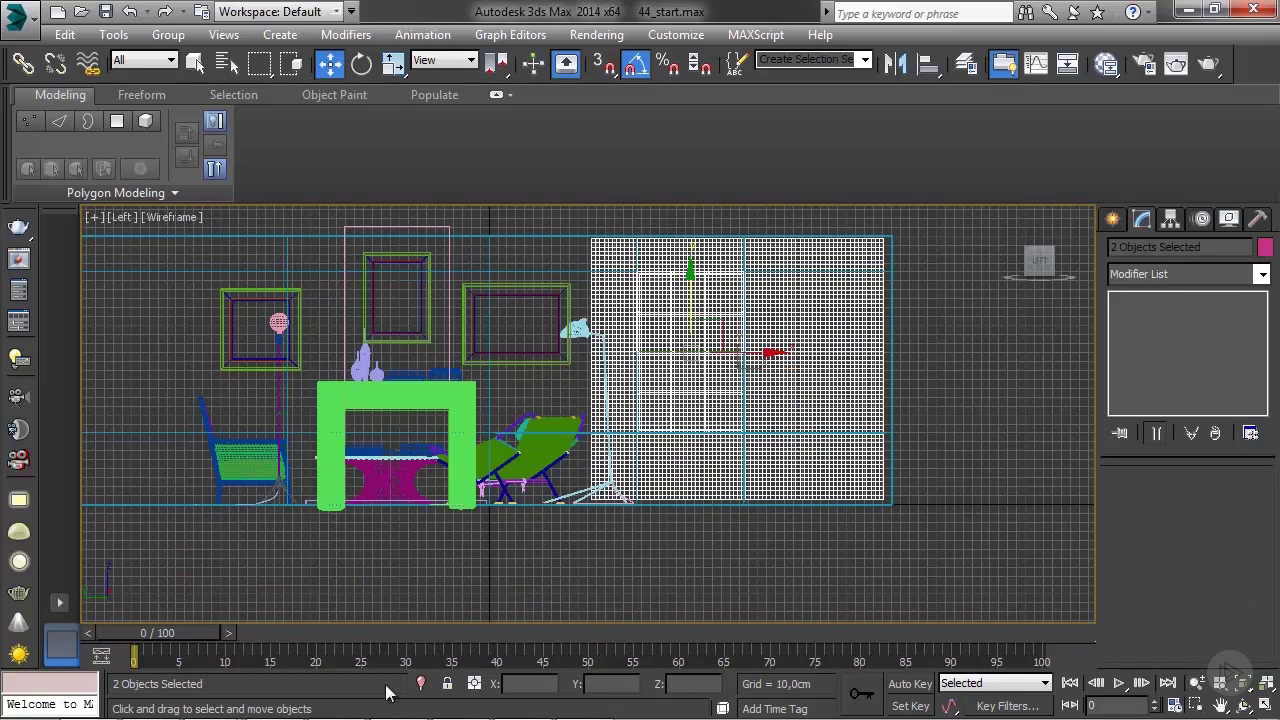
# Isolate the curtain and window, clear the selection, and recentre the view
pyautogui.click(421, 684)
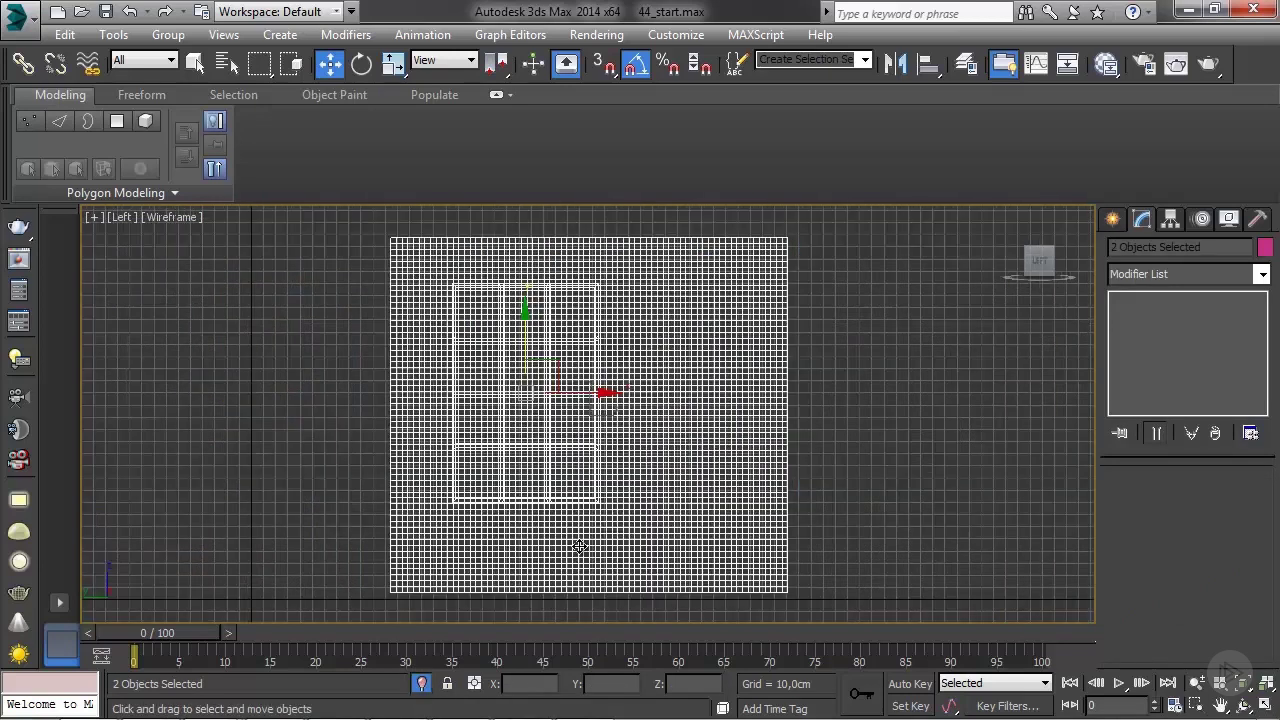
pyautogui.click(952, 463)
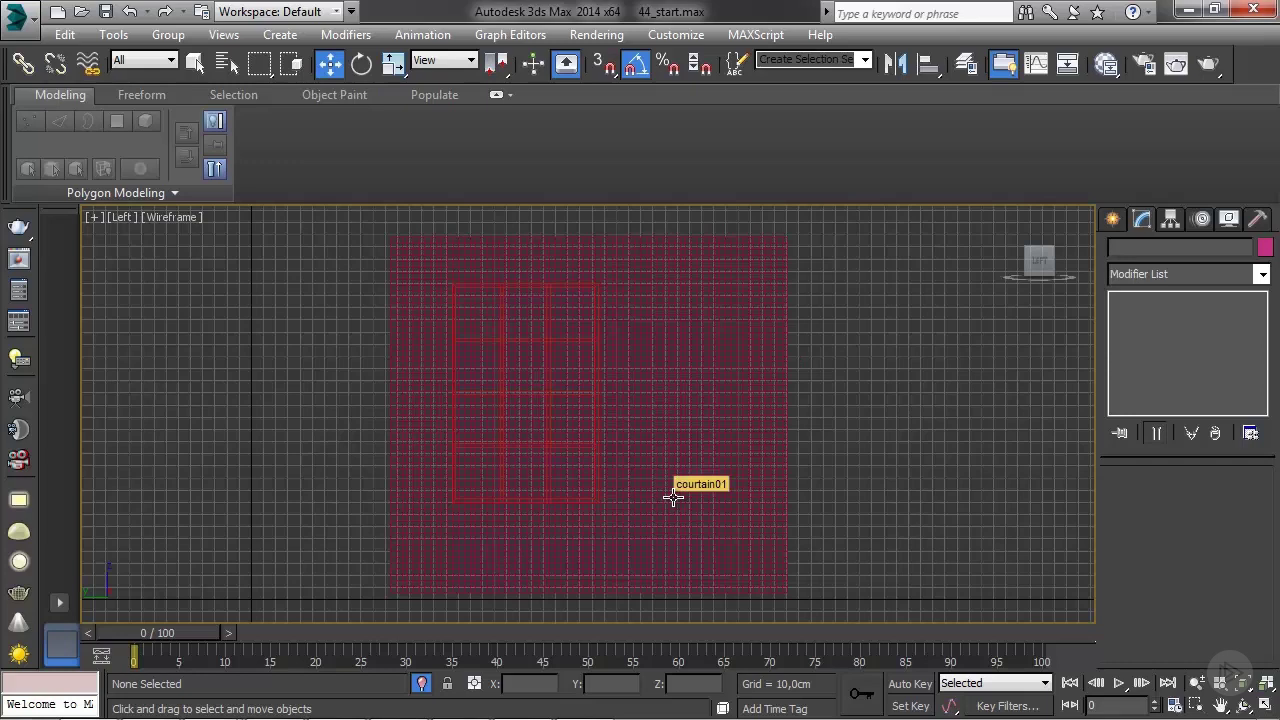
pyautogui.scroll(-2, 577, 515)
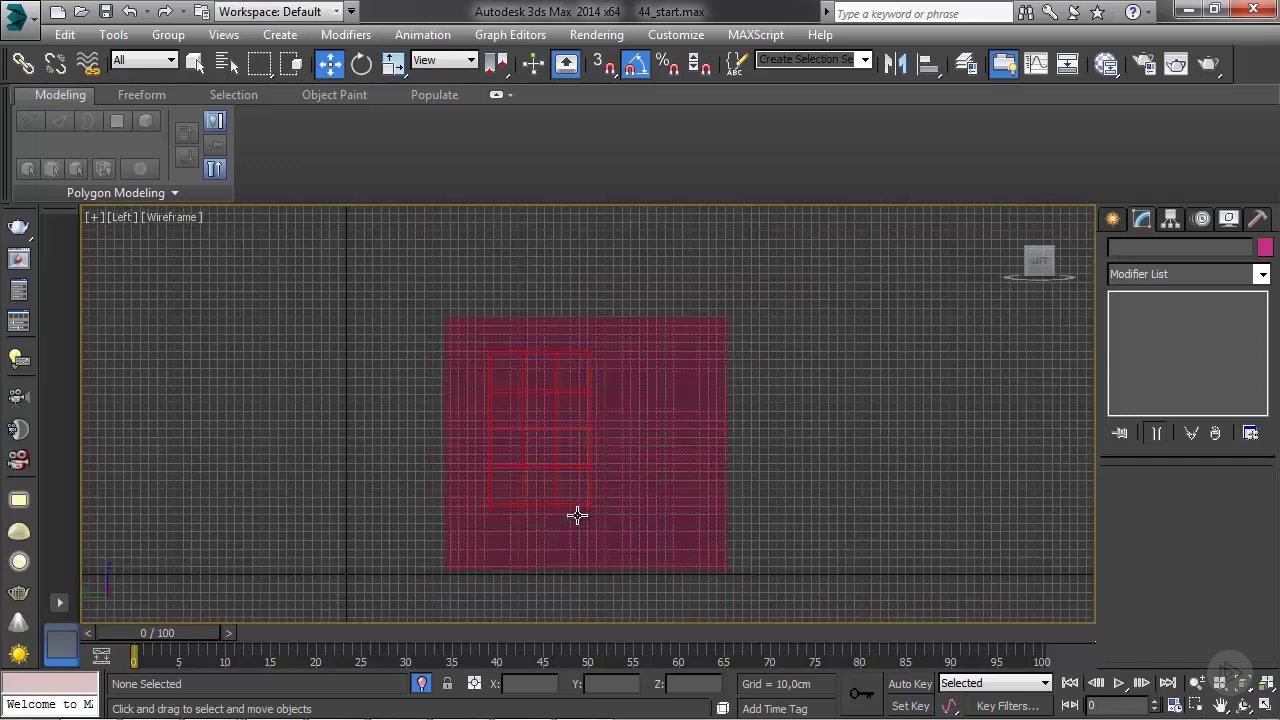
pyautogui.moveTo(577, 515); pyautogui.dragTo(617, 488, button='middle')
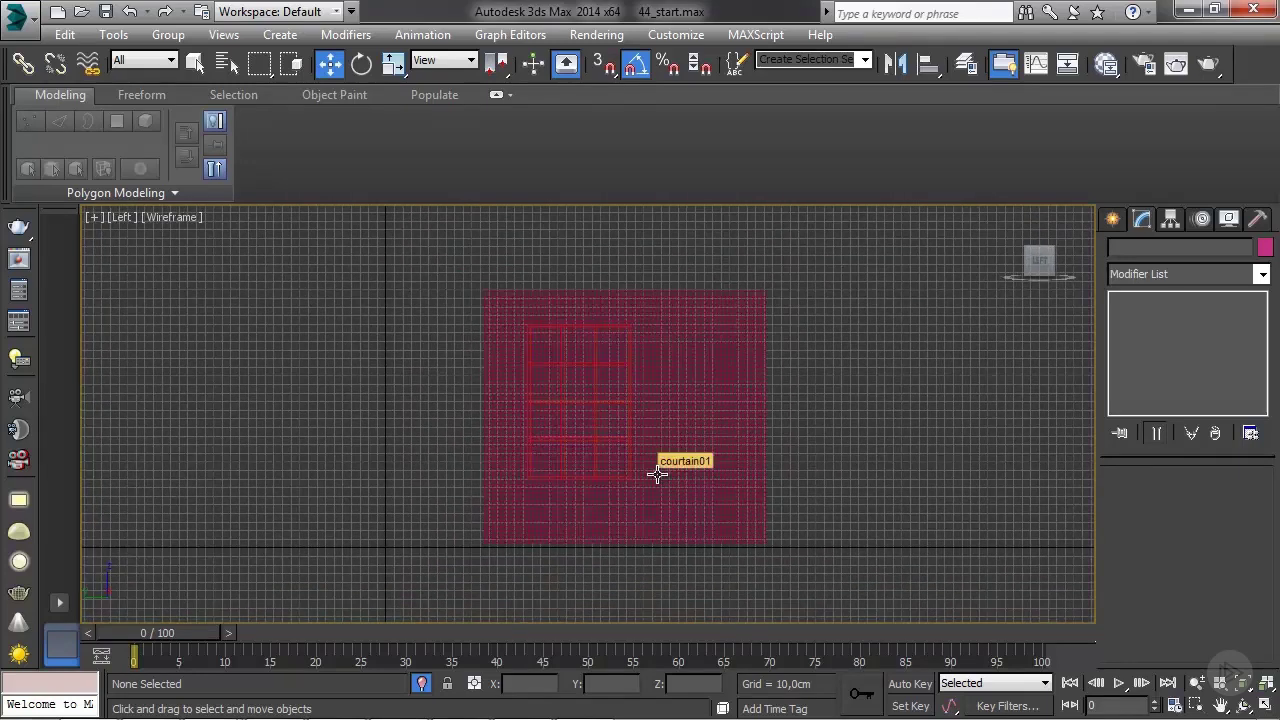
# Draw a new plane in the Top view
pyautogui.press('t')
pyautogui.scroll(-6, 700, 478)
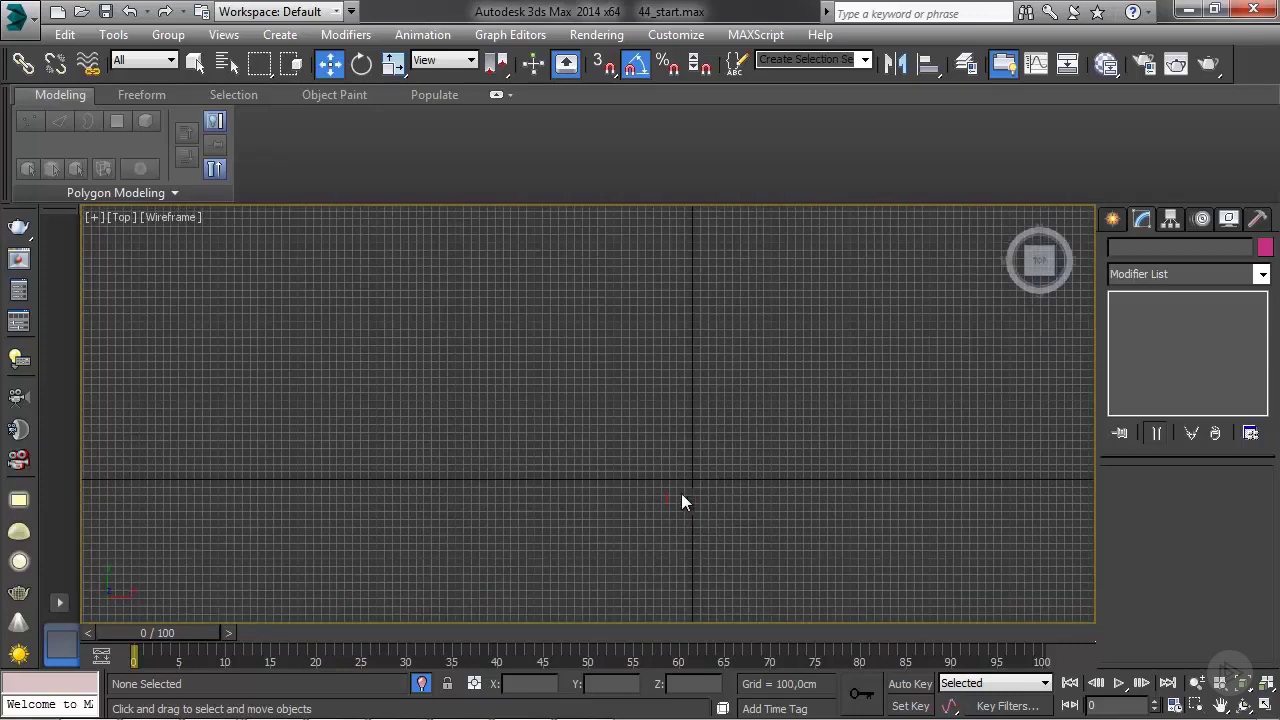
pyautogui.scroll(3, 591, 408)
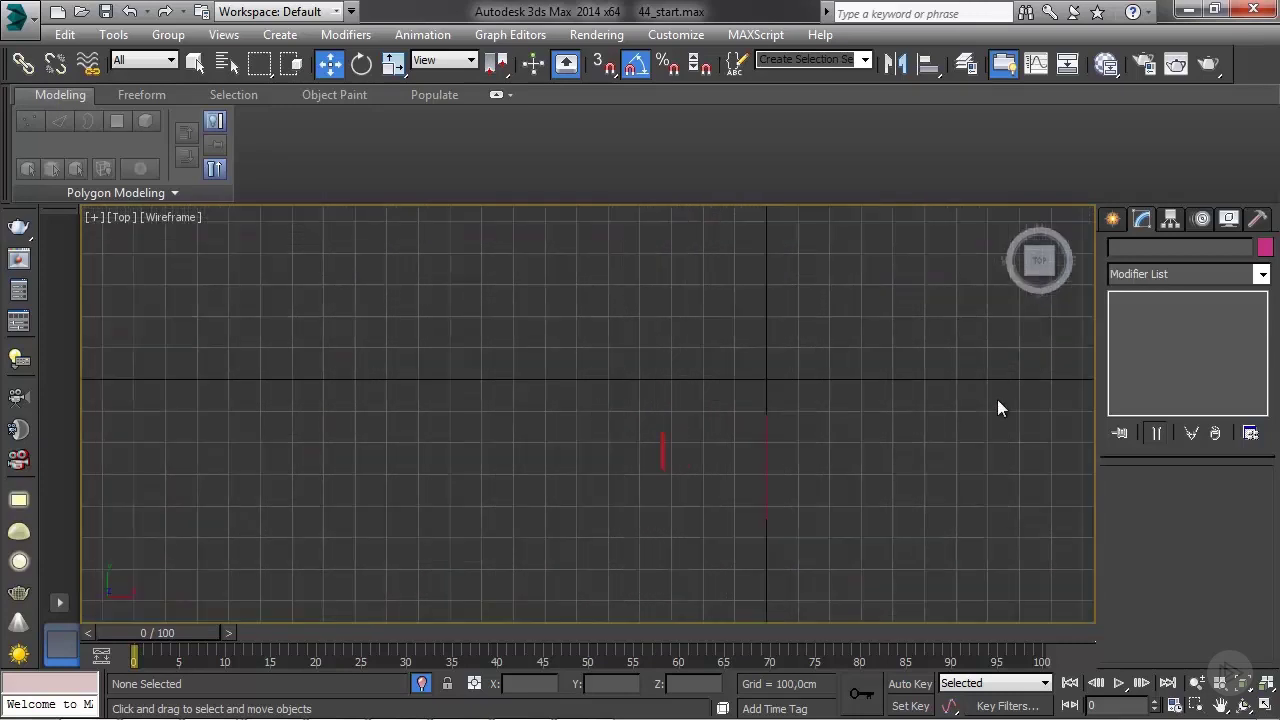
pyautogui.click(1119, 221)
pyautogui.click(1223, 430)
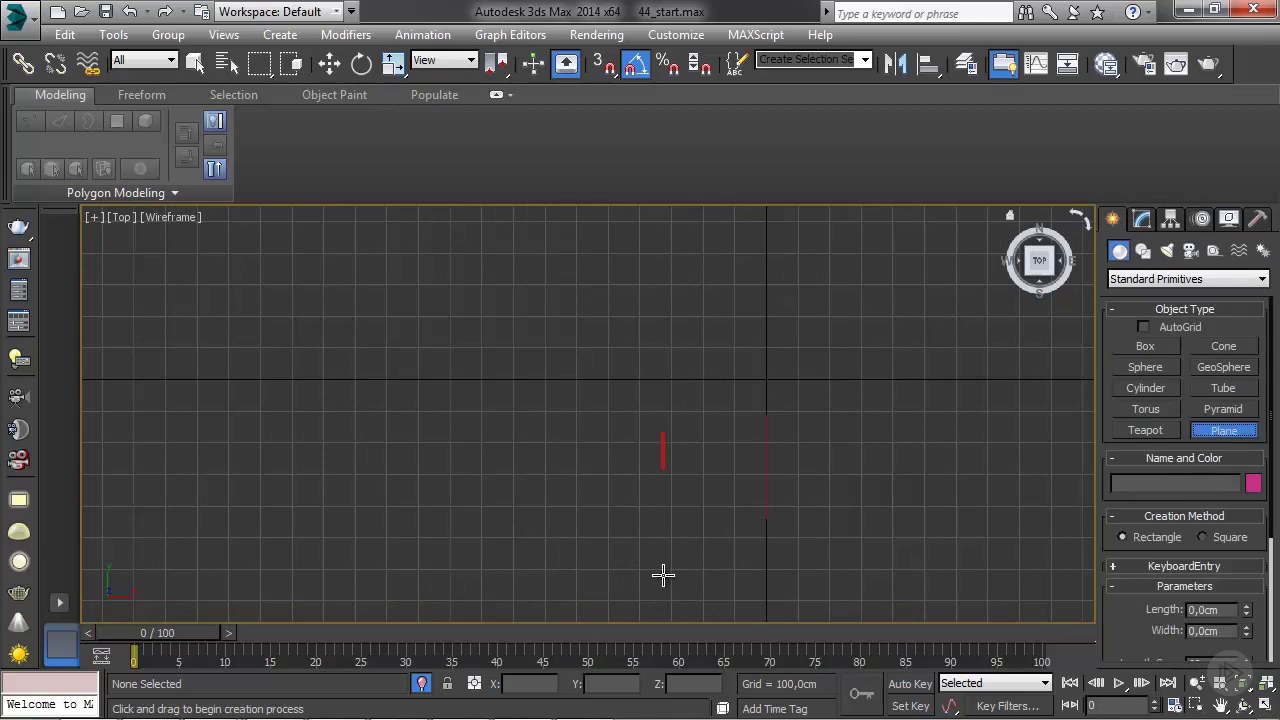
pyautogui.moveTo(663, 574); pyautogui.dragTo(580, 491, button='middle')
pyautogui.moveTo(573, 271); pyautogui.dragTo(786, 497)
# Set the new plane to 10 length and 10 width segments
pyautogui.press('w')
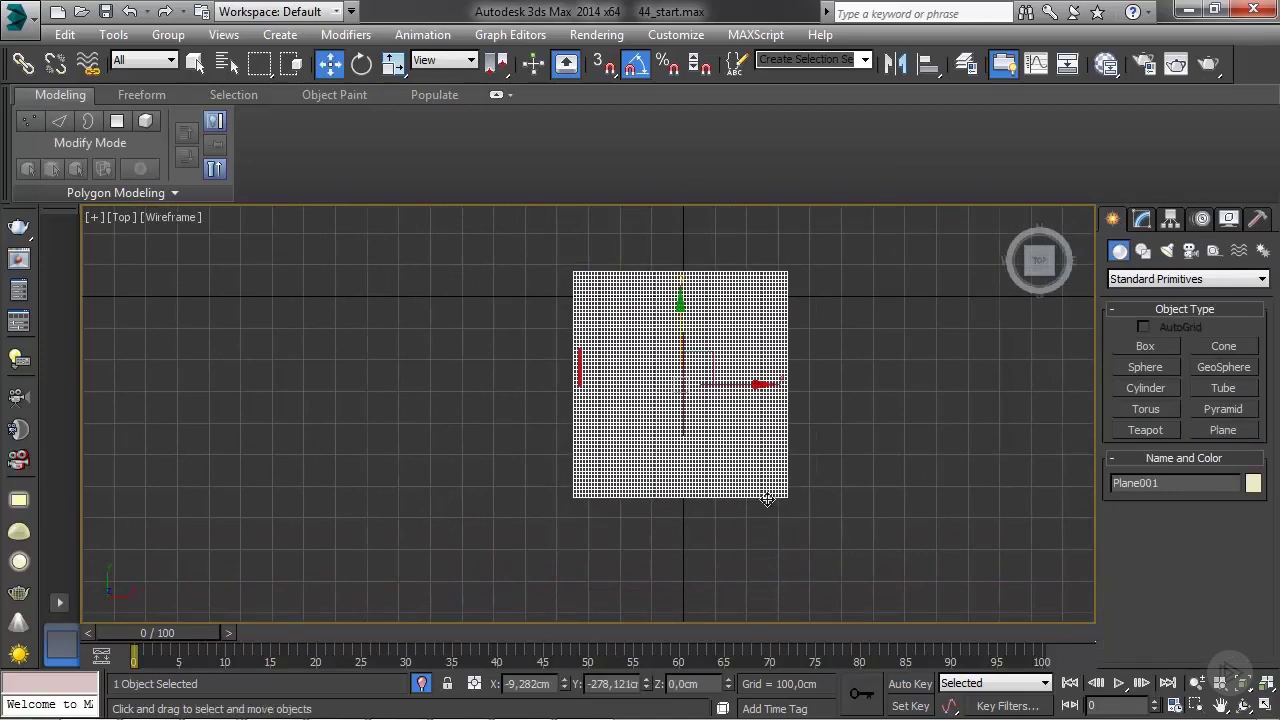
pyautogui.click(1145, 222)
pyautogui.doubleClick(1208, 556)
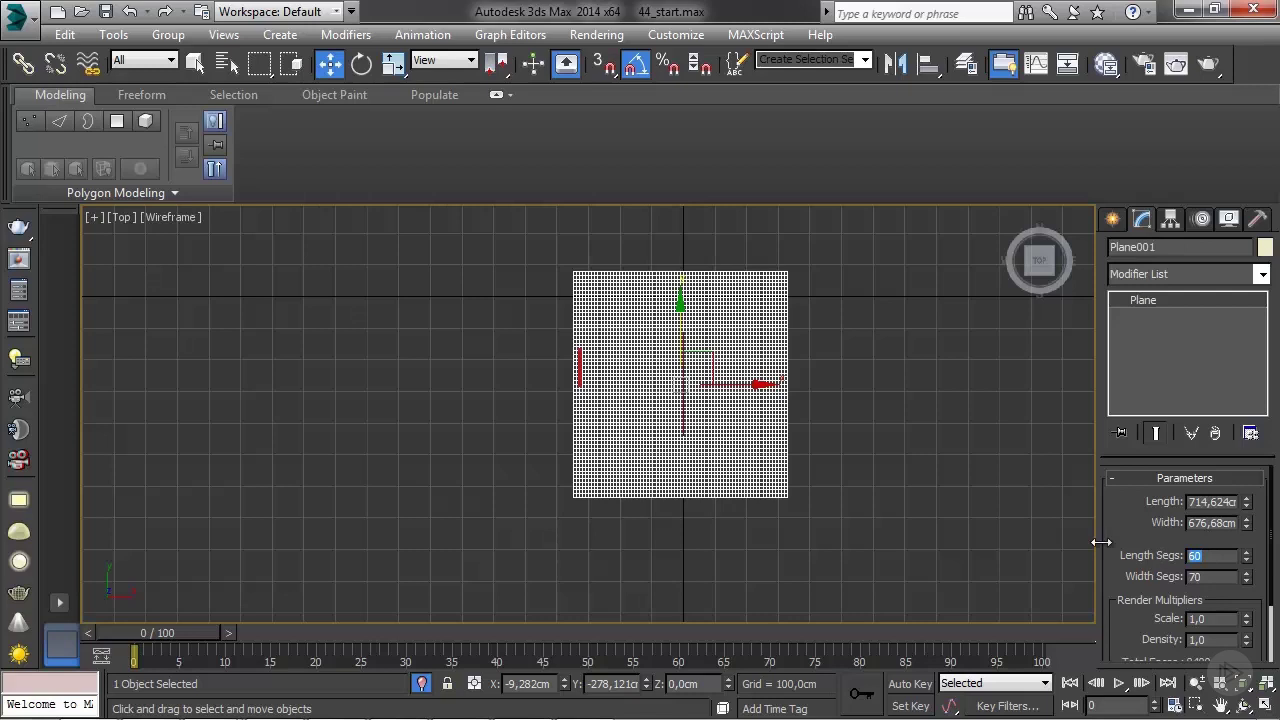
pyautogui.write('5')
pyautogui.doubleClick(1207, 577)
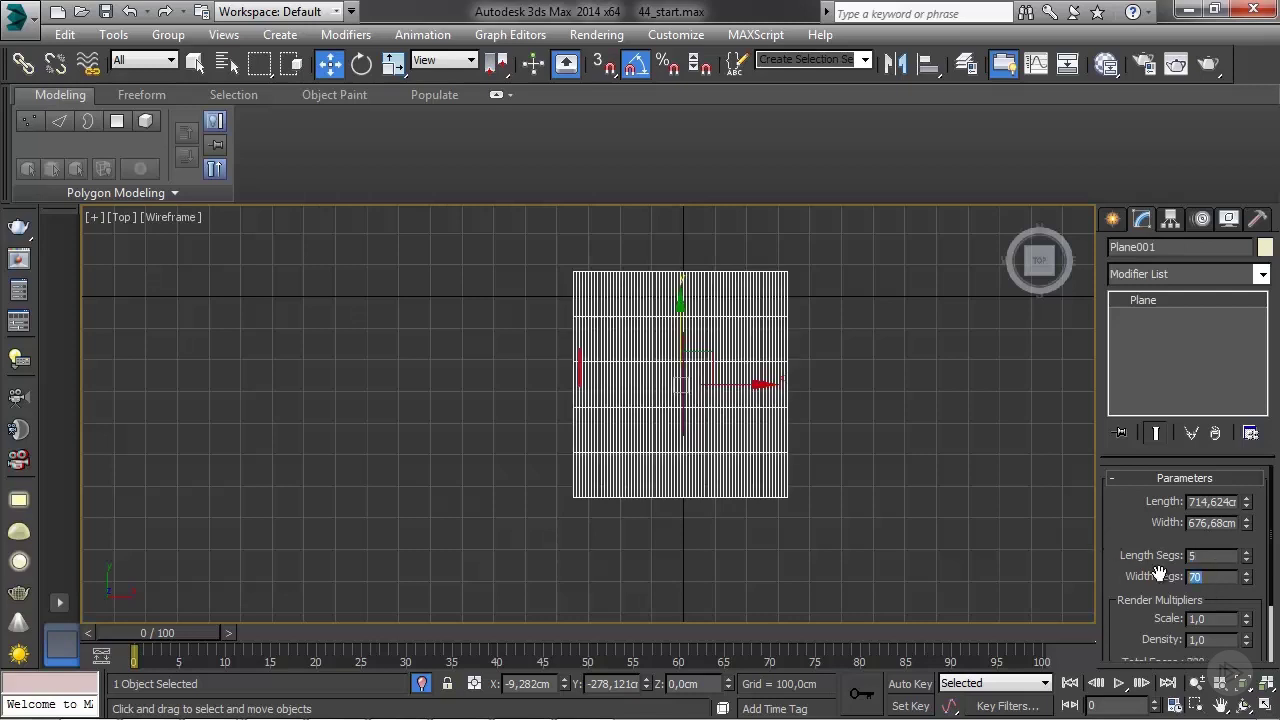
pyautogui.write('5')
pyautogui.click(1207, 558)
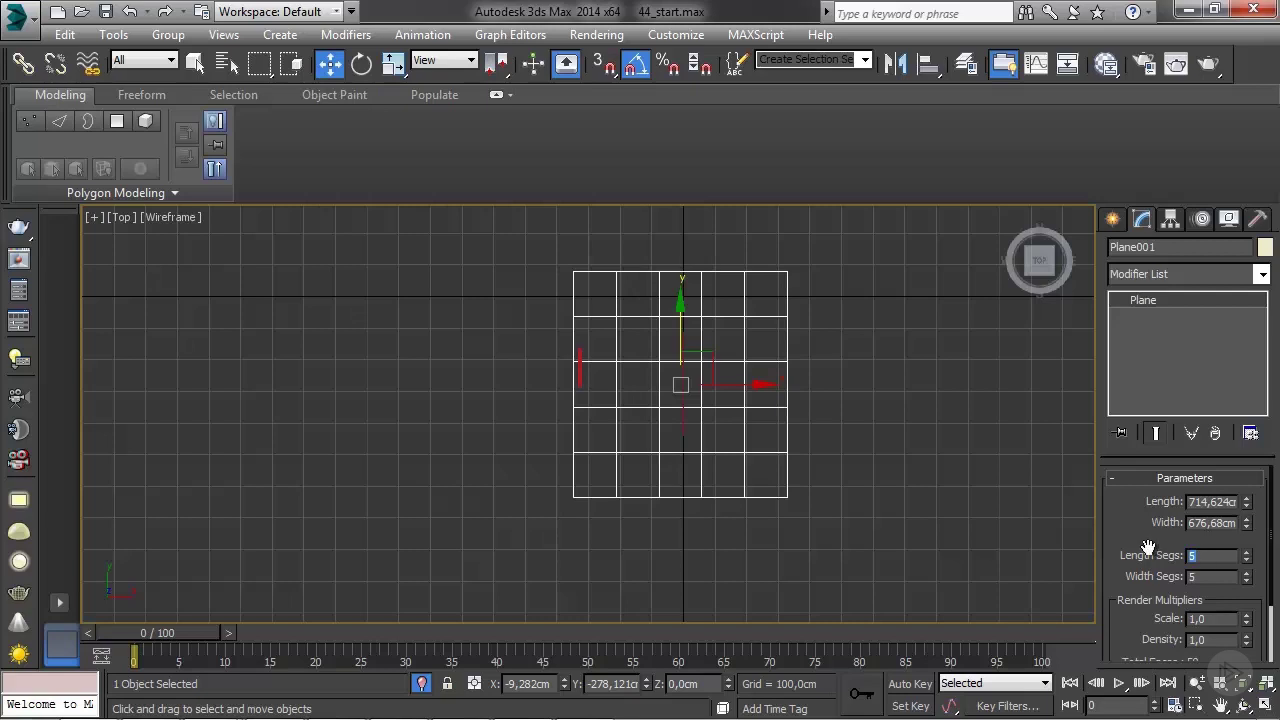
pyautogui.write('10')
pyautogui.doubleClick(1207, 577)
pyautogui.write('1')
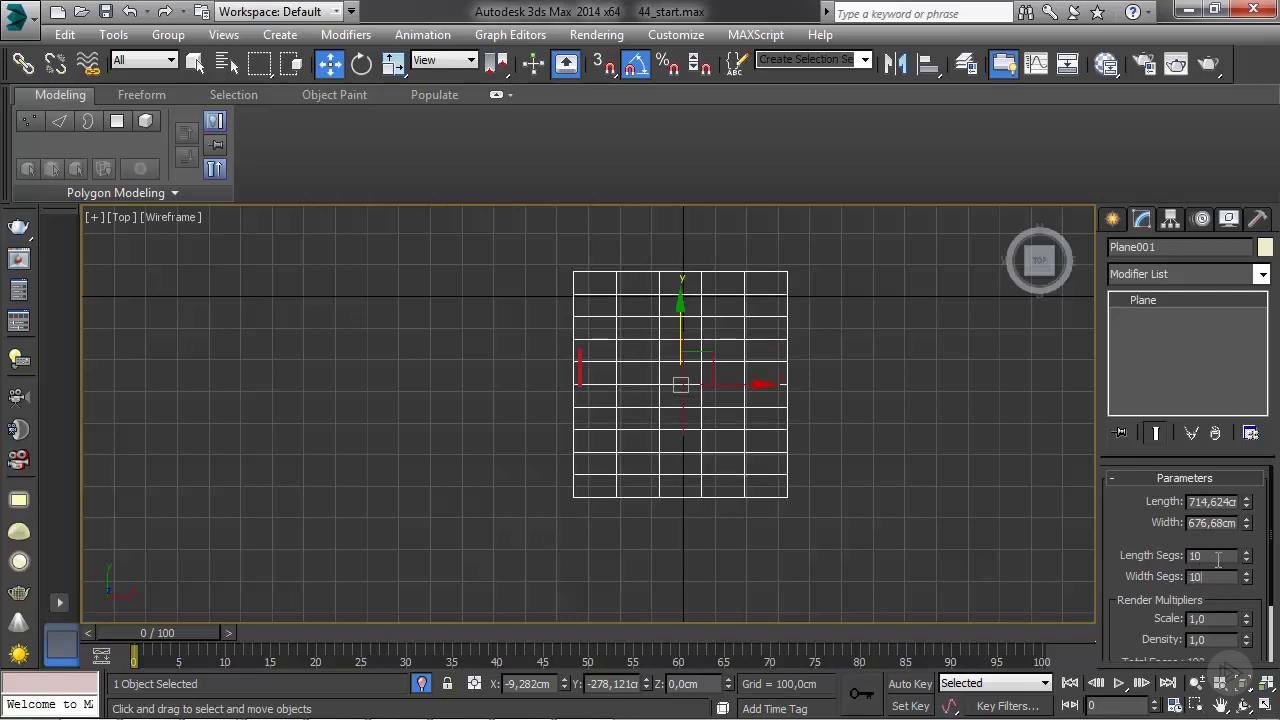
pyautogui.write('0')
pyautogui.press('Return')
# Slide courtain01 along X to -289.4 cm beside the window
pyautogui.moveTo(758, 416); pyautogui.dragTo(783, 428, button='middle')
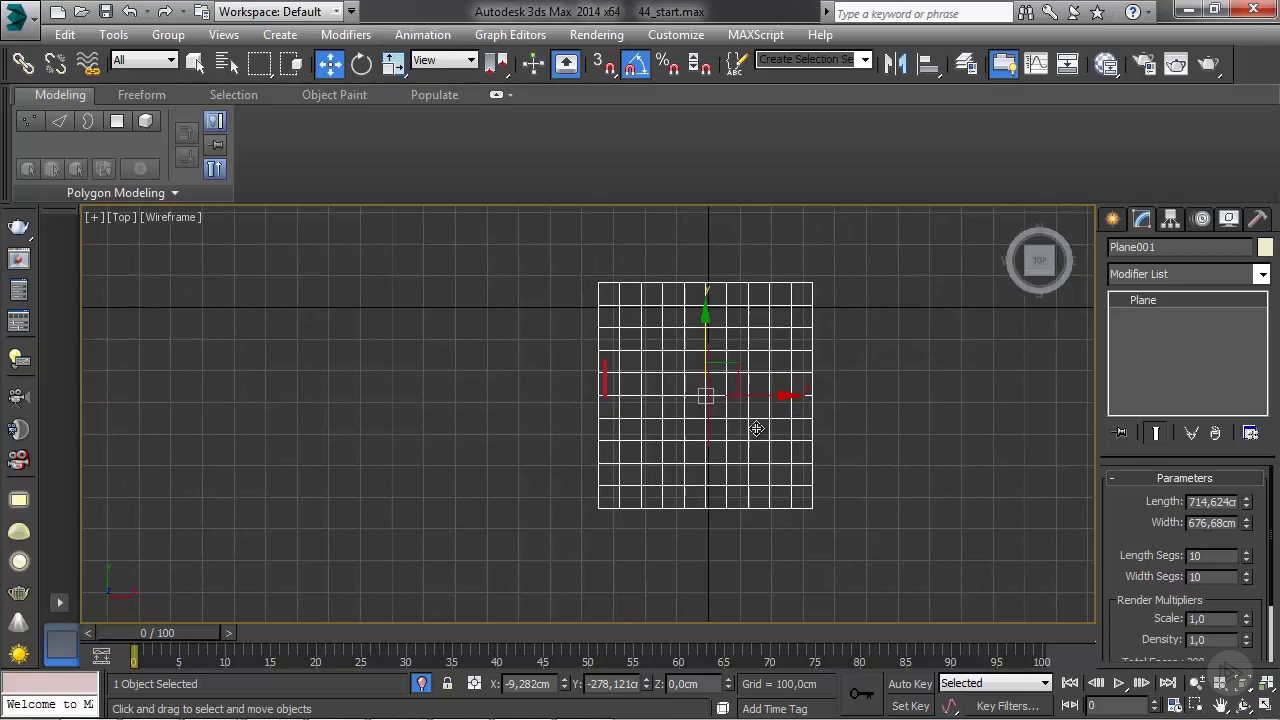
pyautogui.scroll(10, 708, 415)
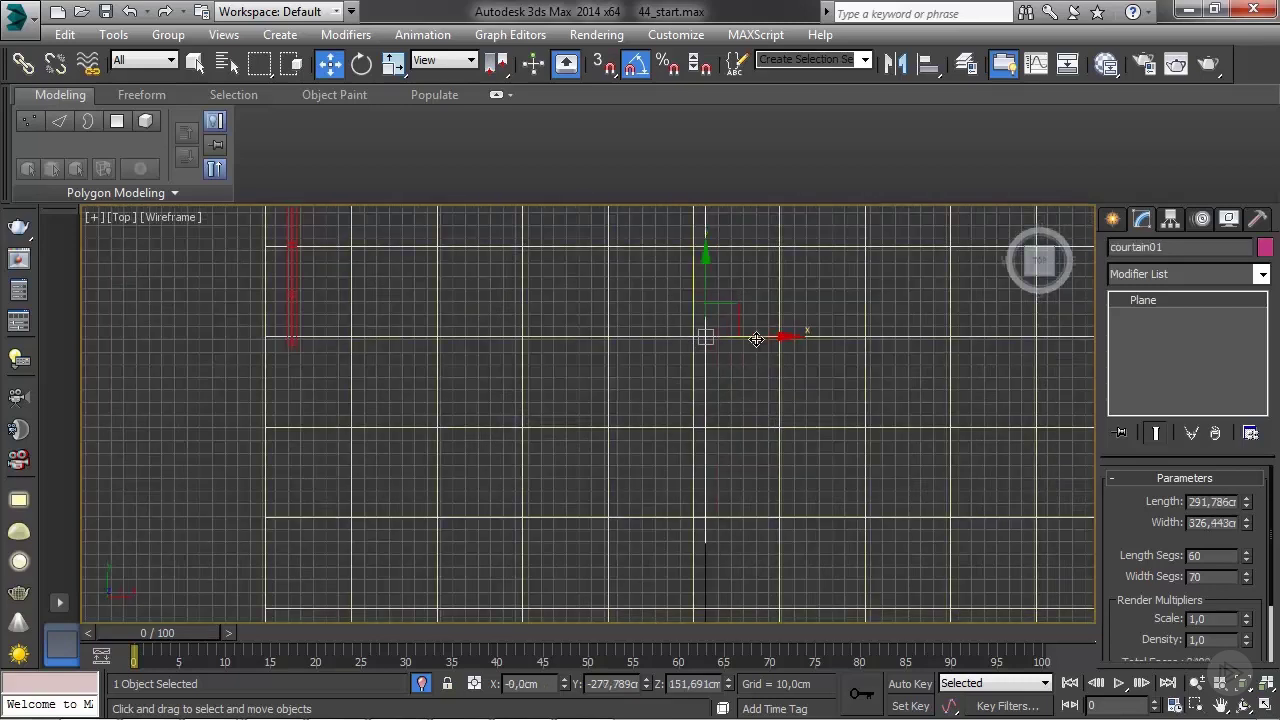
pyautogui.moveTo(756, 339); pyautogui.dragTo(391, 339)
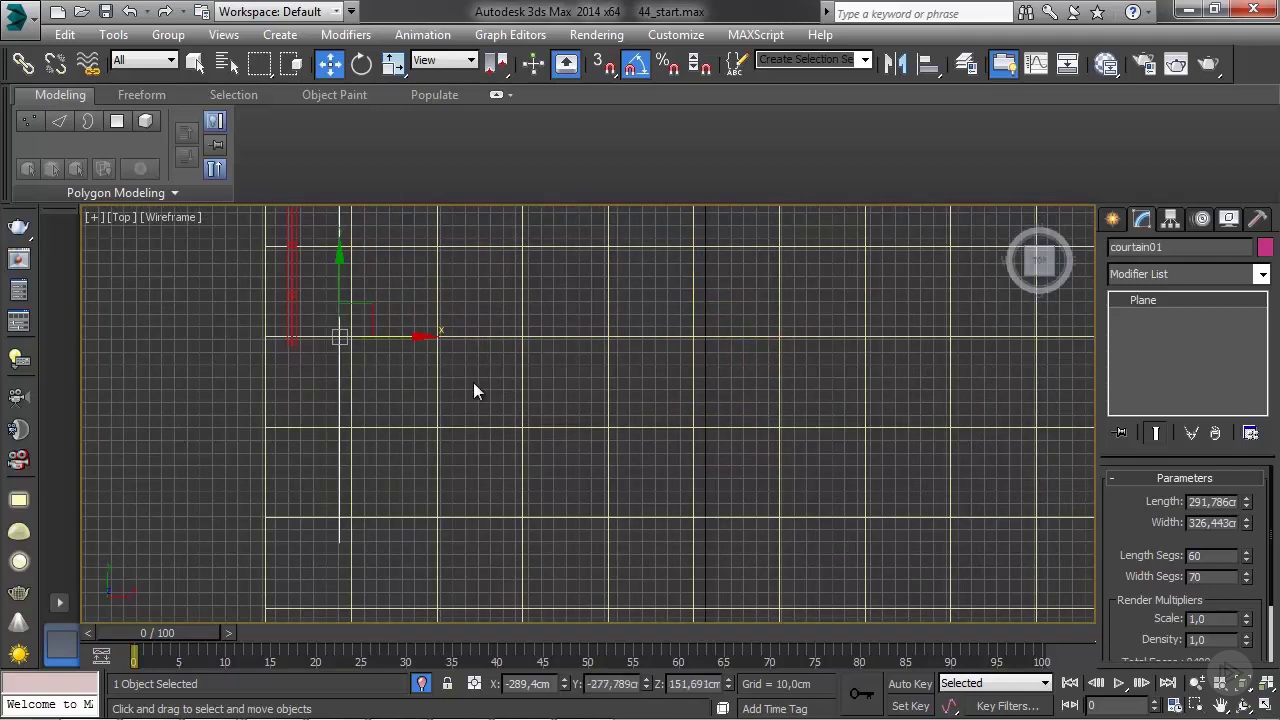
pyautogui.press(']')
pyautogui.press('f')
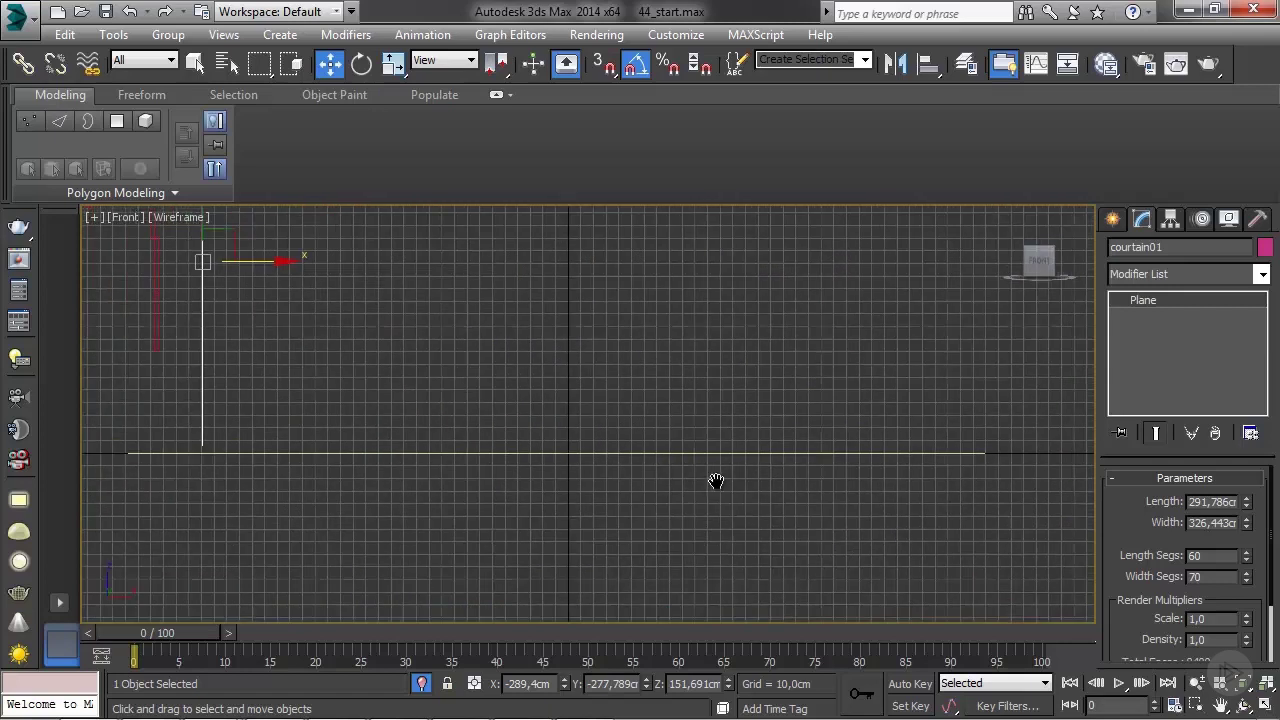
# Draw a long box along the curtain's top edge in the Left view
pyautogui.press('l')
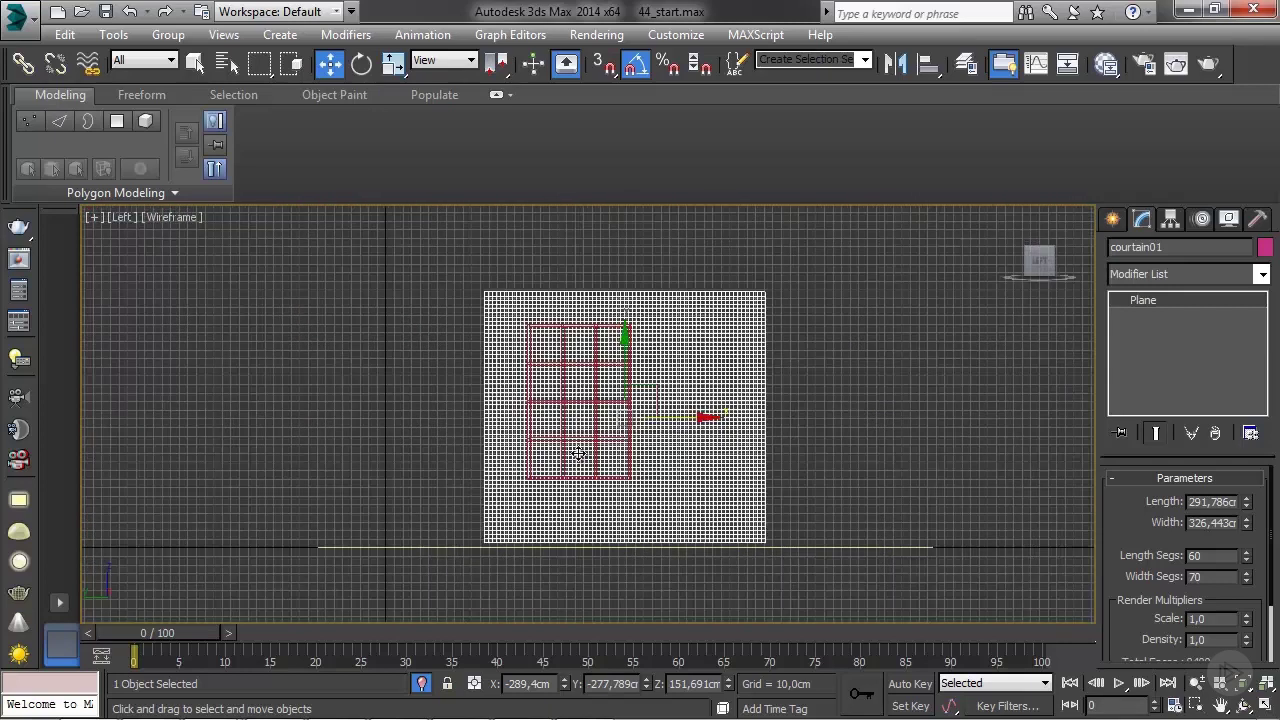
pyautogui.click(1114, 219)
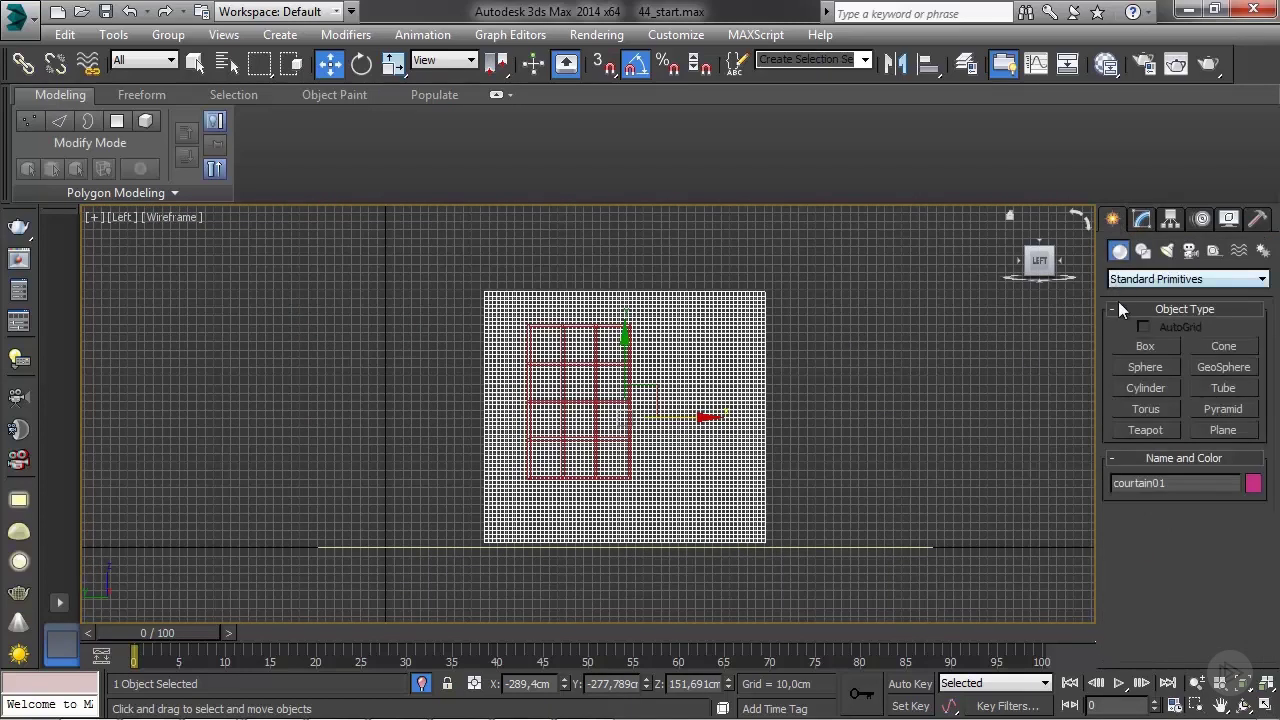
pyautogui.click(1133, 344)
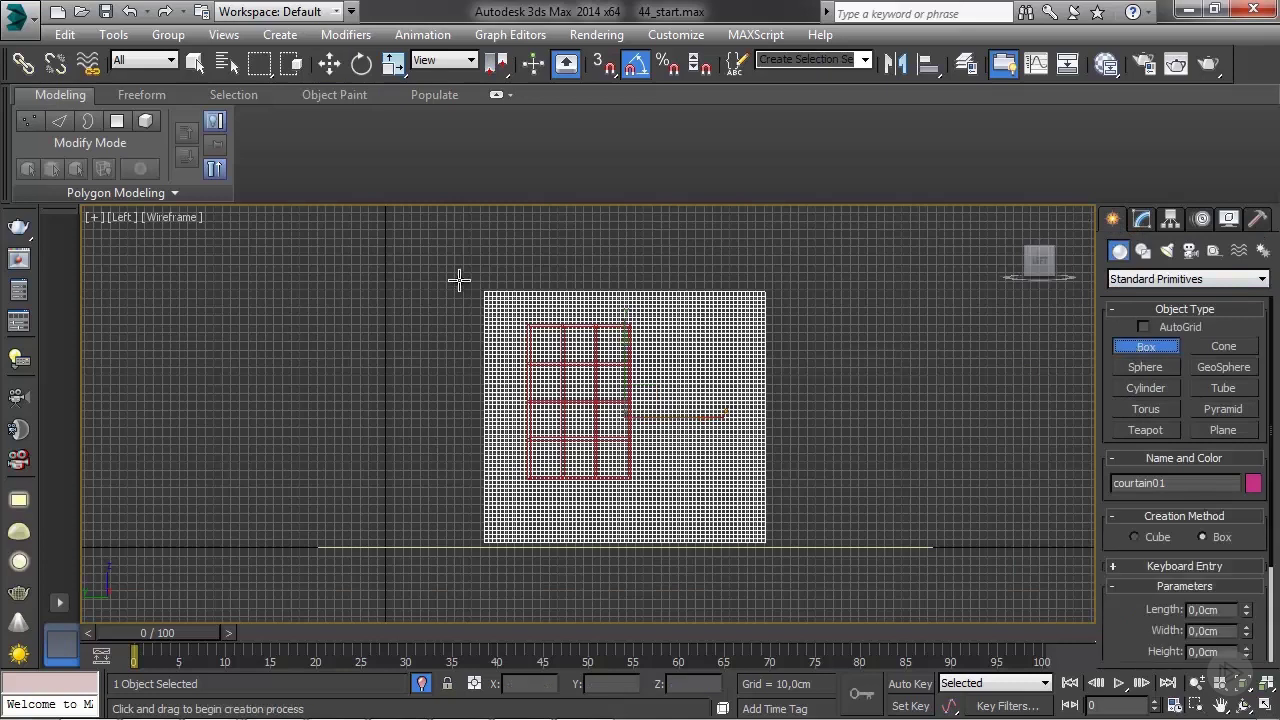
pyautogui.moveTo(454, 285); pyautogui.dragTo(780, 303)
pyautogui.click(778, 275)
# Position the box over the top of the curtain, checking it in Perspective
pyautogui.press('w')
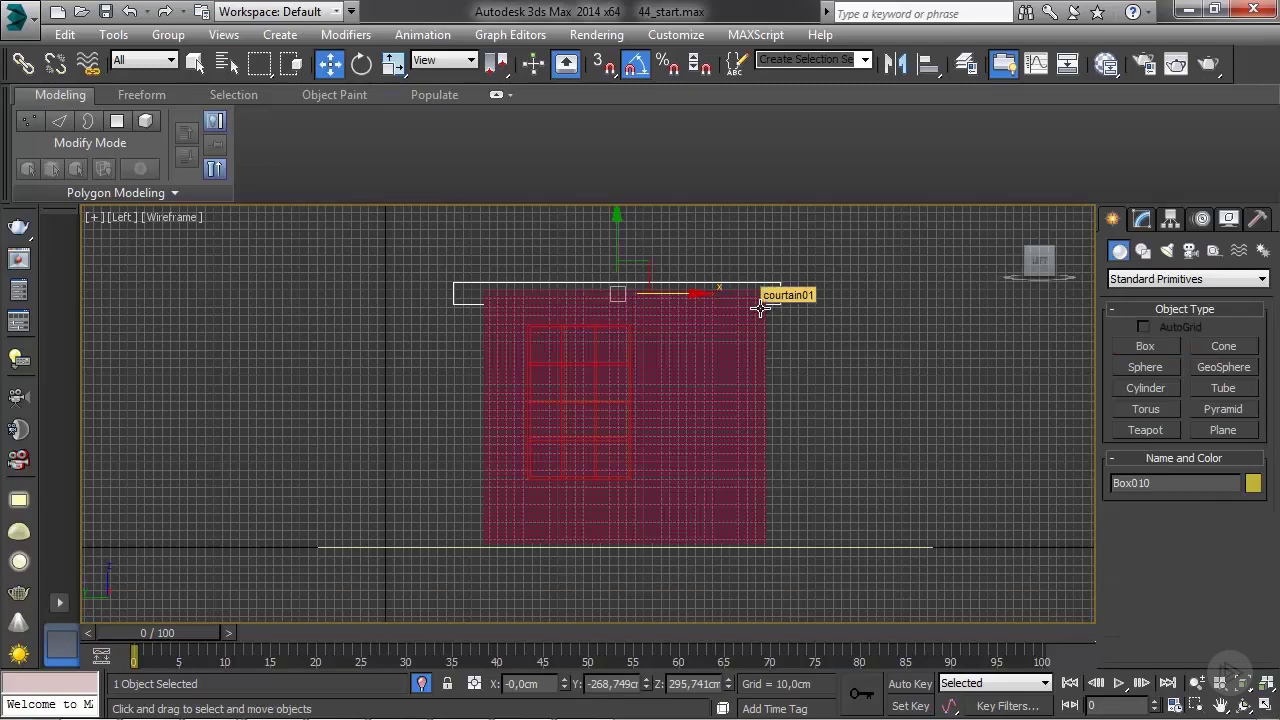
pyautogui.scroll(5, 649, 331)
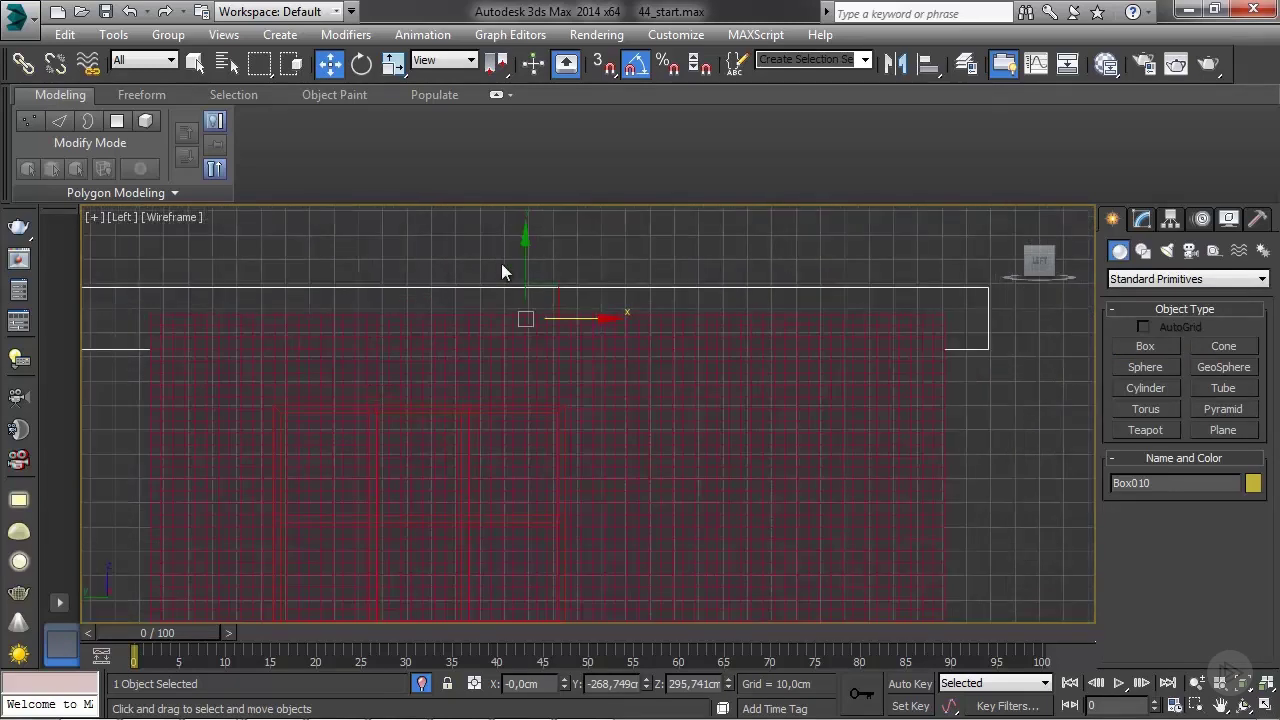
pyautogui.moveTo(522, 252); pyautogui.dragTo(529, 255)
pyautogui.press('p')
pyautogui.keyDown('alt'); pyautogui.moveTo(526, 254); pyautogui.dragTo(552, 355, button='middle'); pyautogui.keyUp('alt')
pyautogui.moveTo(450, 289); pyautogui.dragTo(760, 320)
pyautogui.keyDown('alt'); pyautogui.moveTo(747, 400); pyautogui.dragTo(606, 357, button='middle'); pyautogui.keyUp('alt')
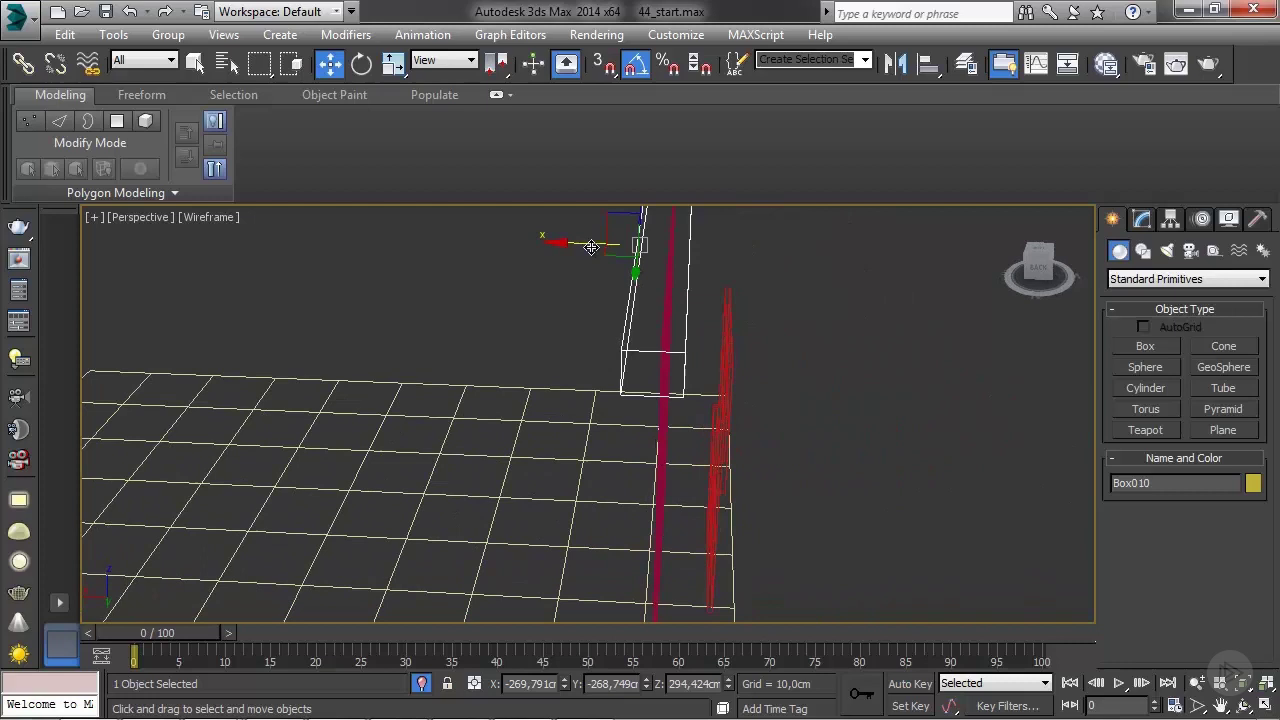
# Set the box's Width Segs to 15
pyautogui.click(1145, 219)
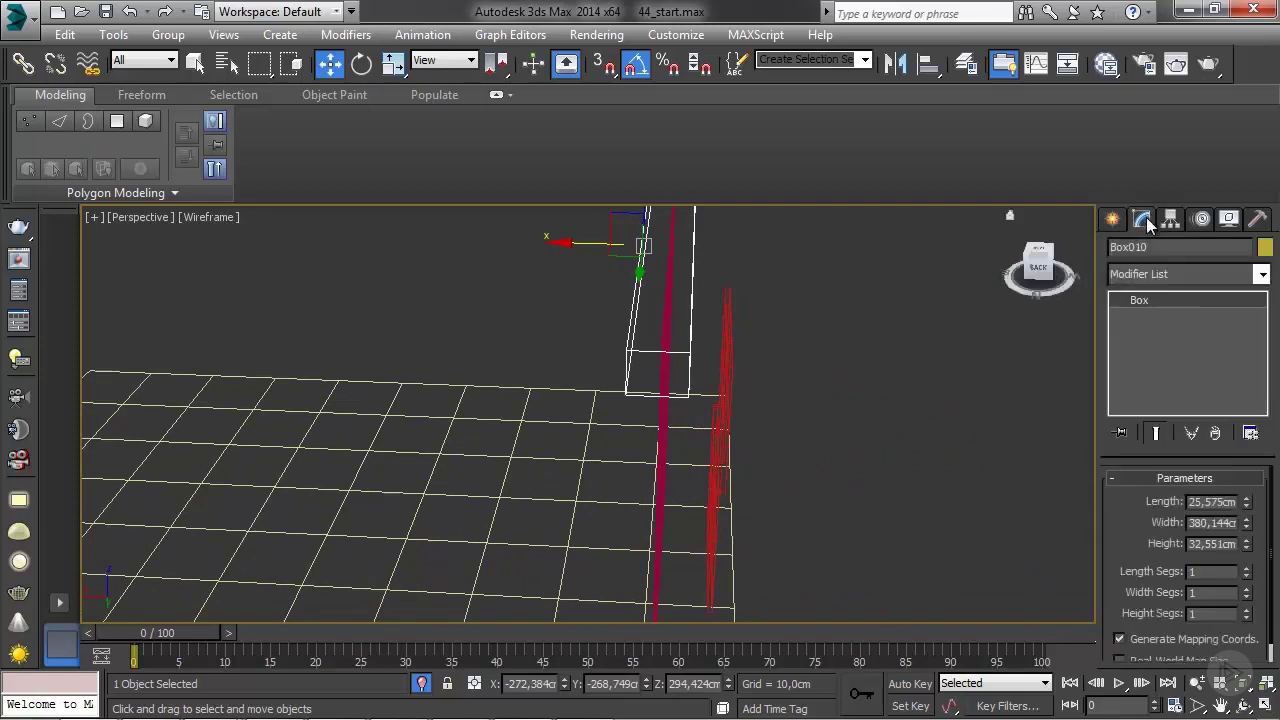
pyautogui.click(1246, 588)
pyautogui.moveTo(1244, 575); pyautogui.dragTo(1257, 492)
pyautogui.doubleClick(1194, 592)
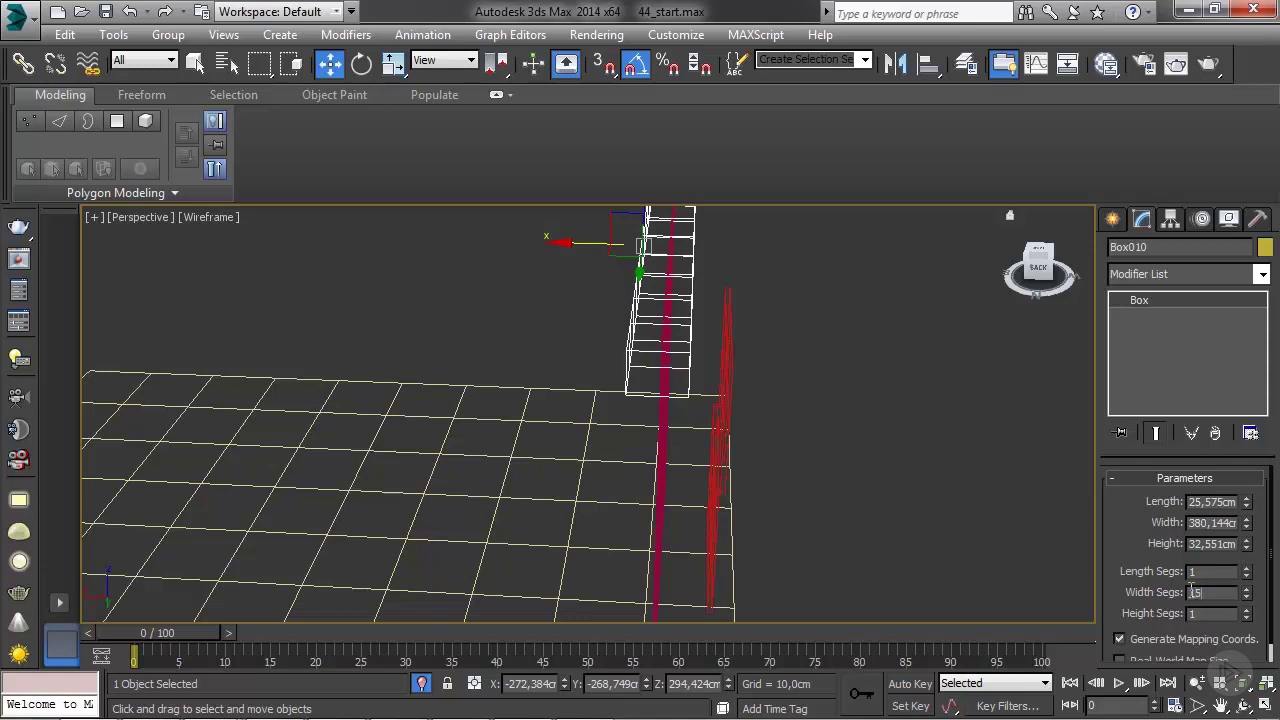
pyautogui.write('15')
pyautogui.press('Return')
# Rename the box to colide01
pyautogui.keyDown('alt'); pyautogui.moveTo(471, 391); pyautogui.dragTo(653, 411, button='middle'); pyautogui.keyUp('alt')
pyautogui.doubleClick(1159, 247)
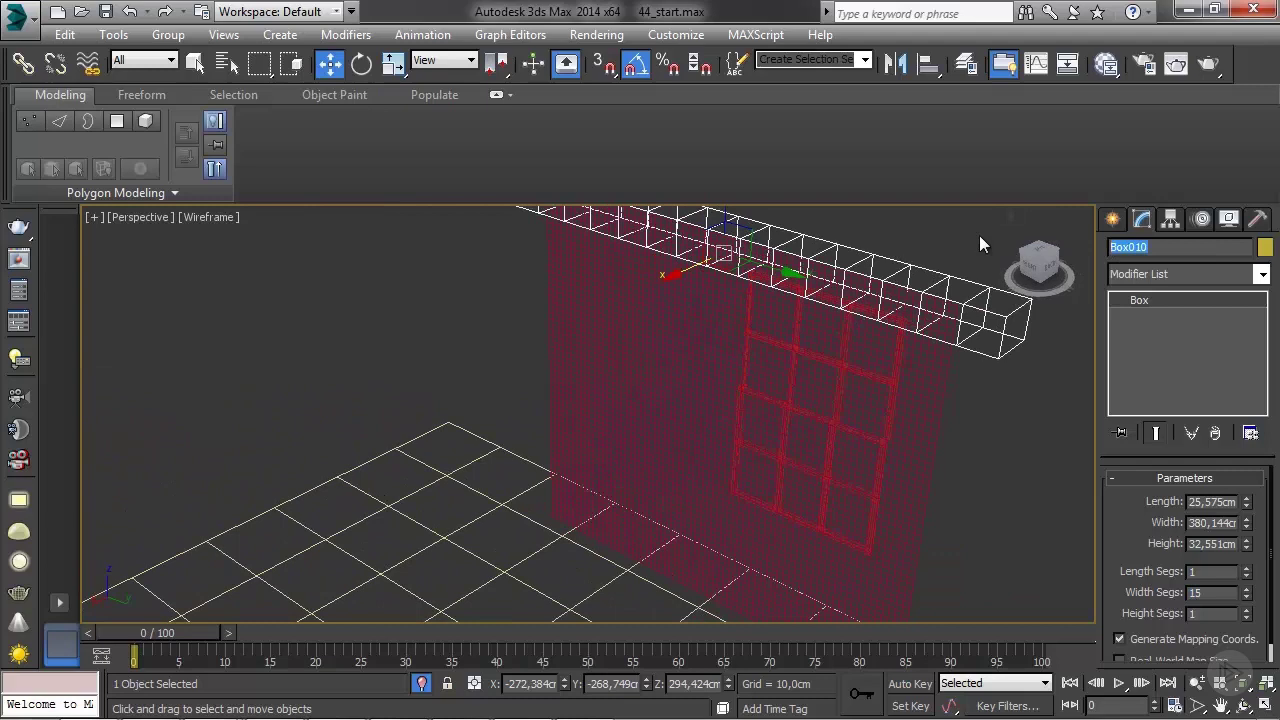
pyautogui.write('colide01')
pyautogui.scroll(-5, 814, 374)
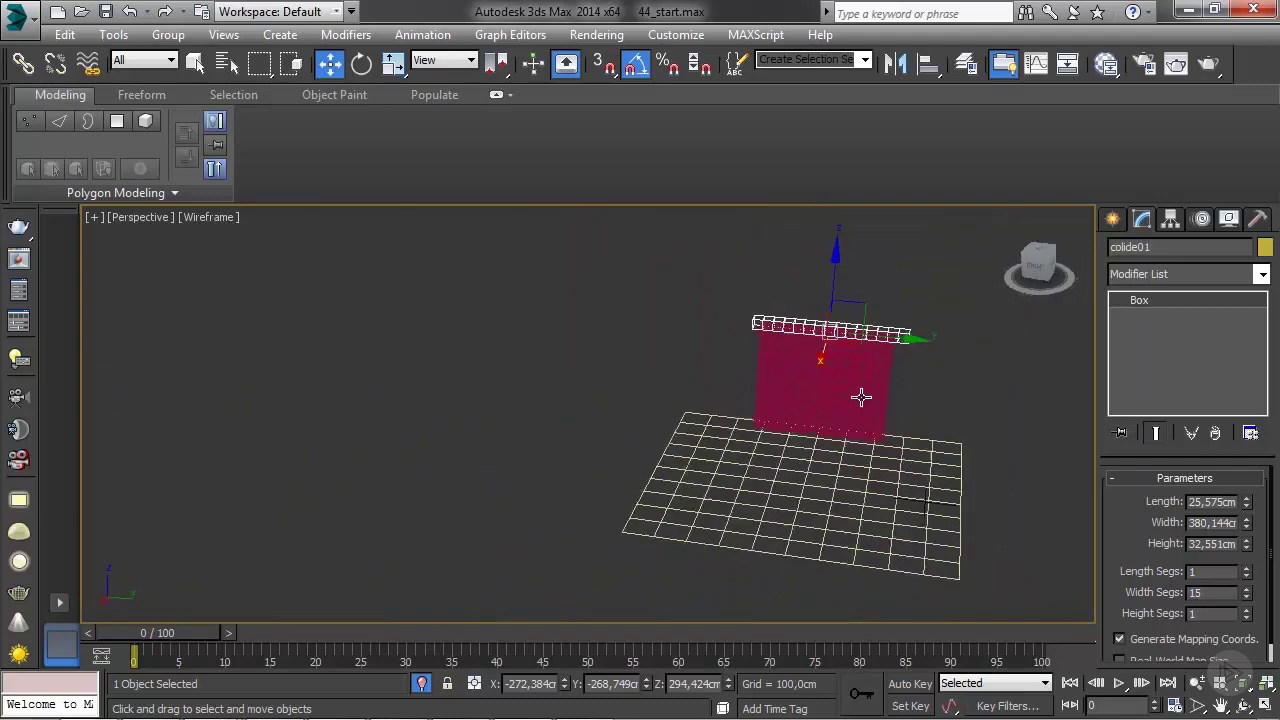
pyautogui.scroll(8, 861, 397)
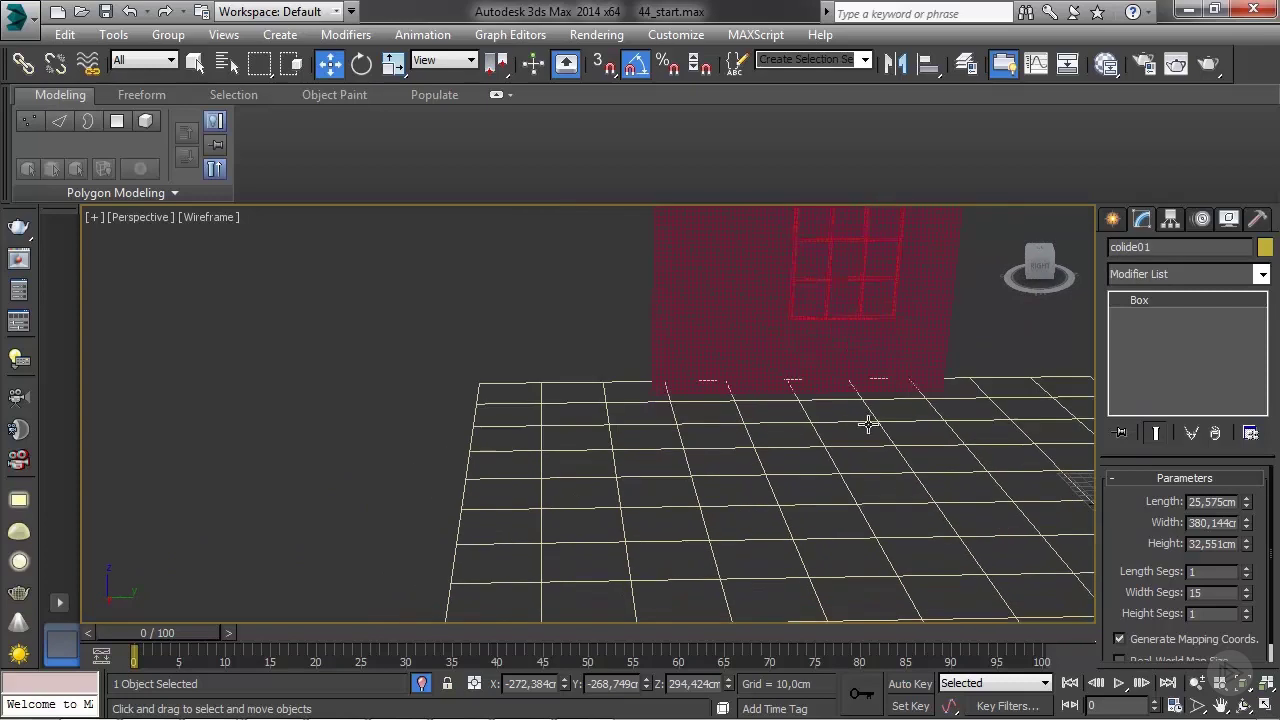
# Convert the curtain to Editable Poly and add a Cloth modifier
pyautogui.moveTo(868, 424); pyautogui.dragTo(643, 448, button='middle')
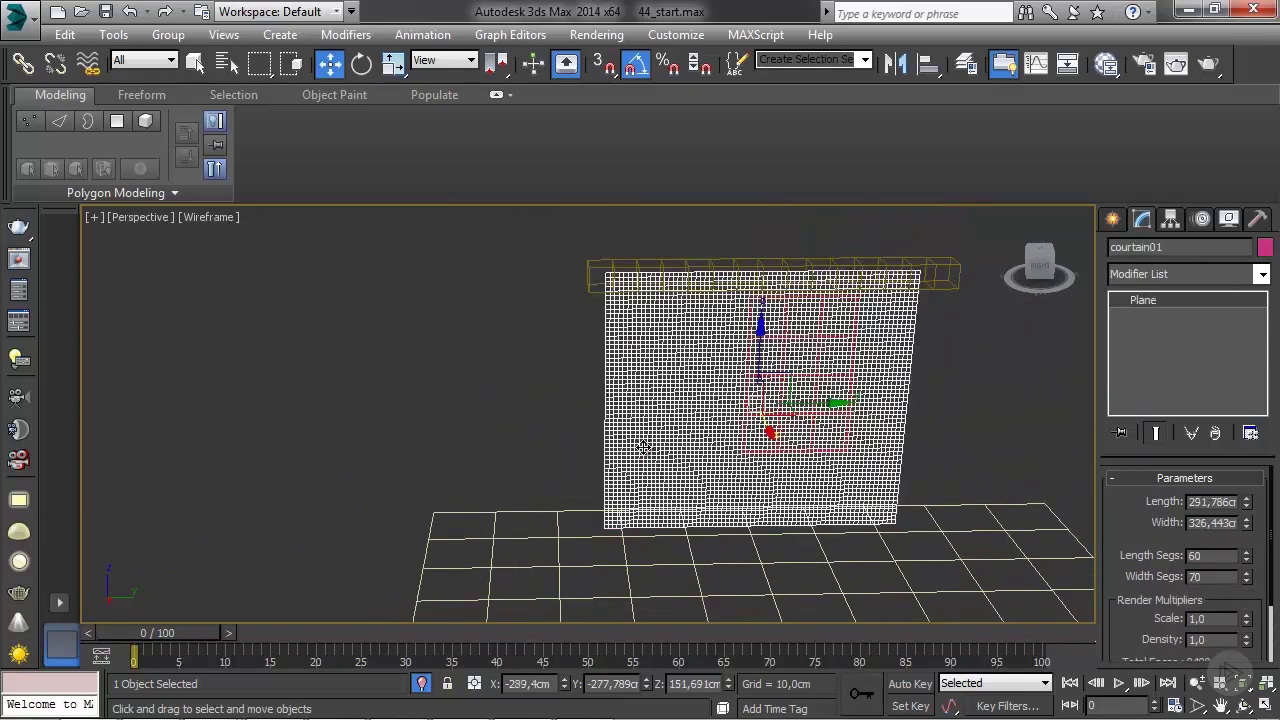
pyautogui.rightClick(826, 372)
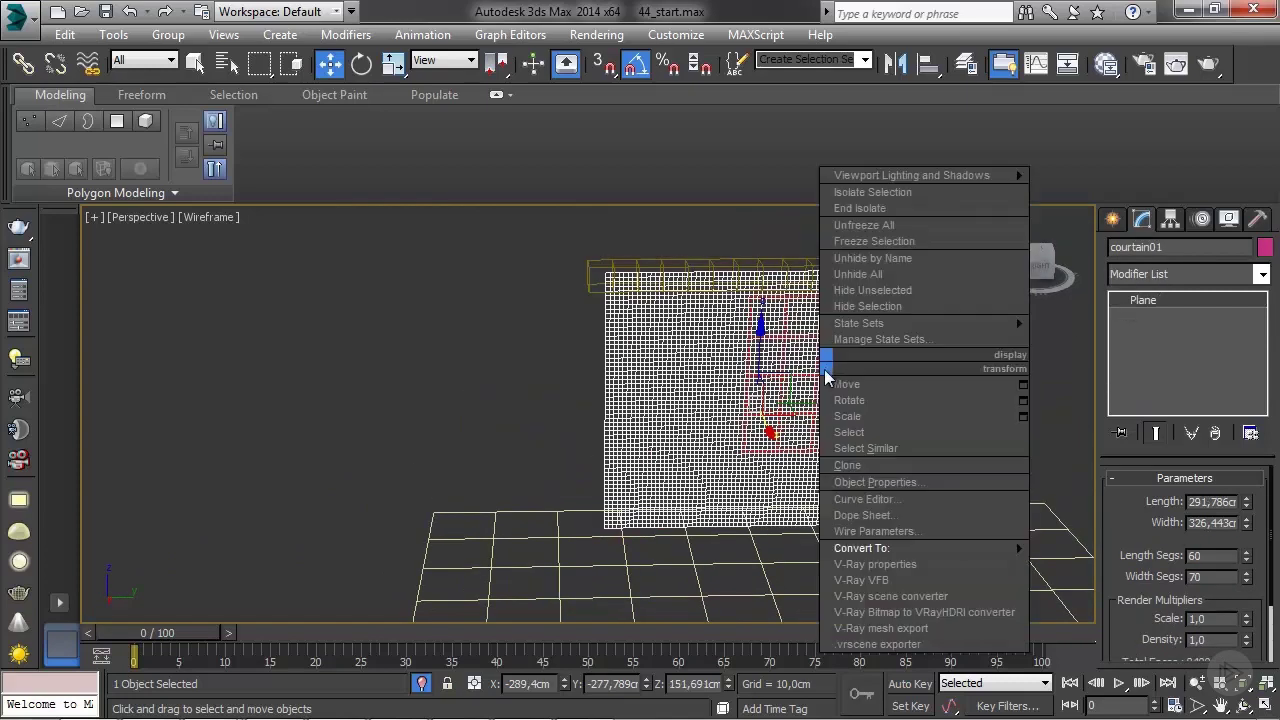
pyautogui.moveTo(880, 548)
pyautogui.click(1057, 562)
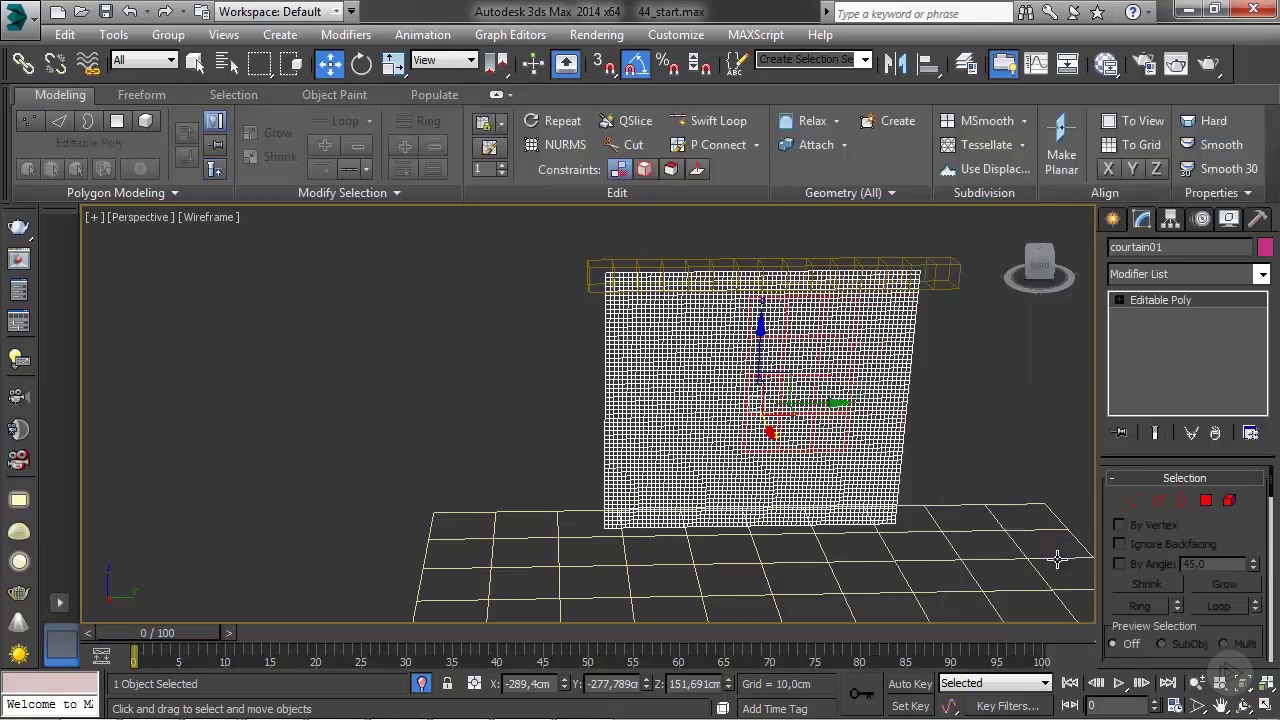
pyautogui.click(1240, 276)
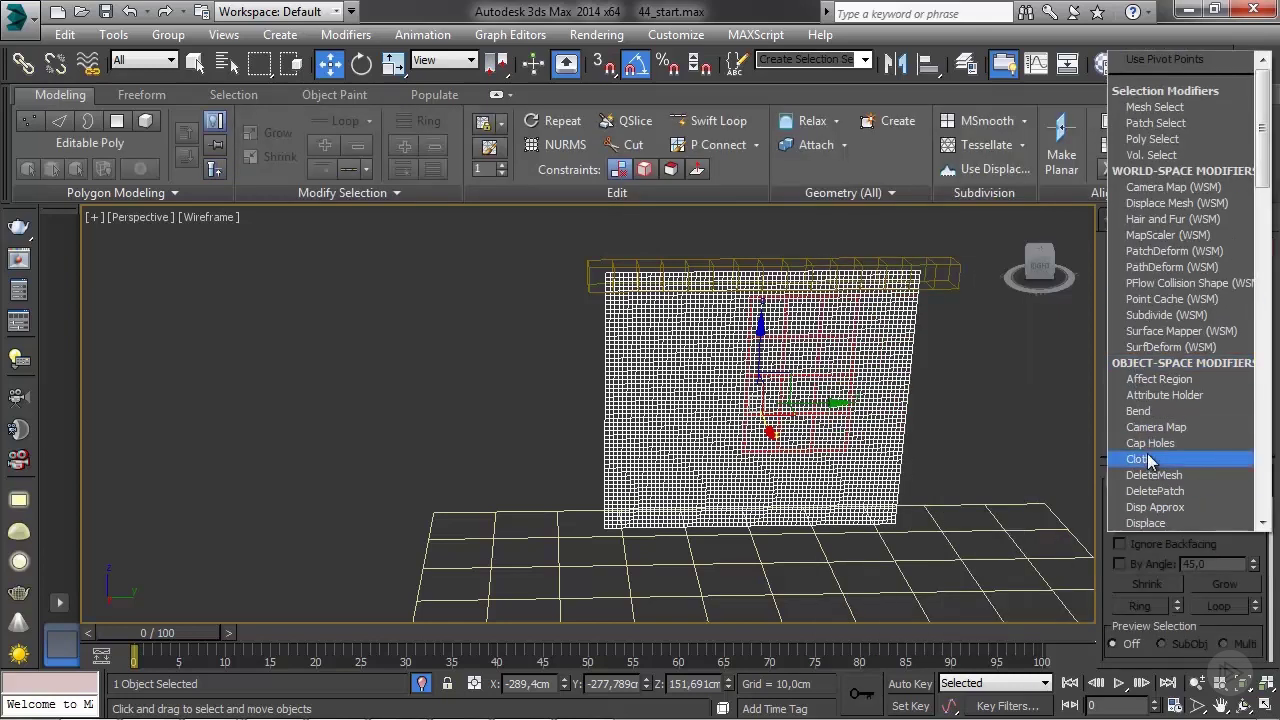
pyautogui.click(1148, 459)
pyautogui.moveTo(826, 448); pyautogui.dragTo(847, 492, button='middle')
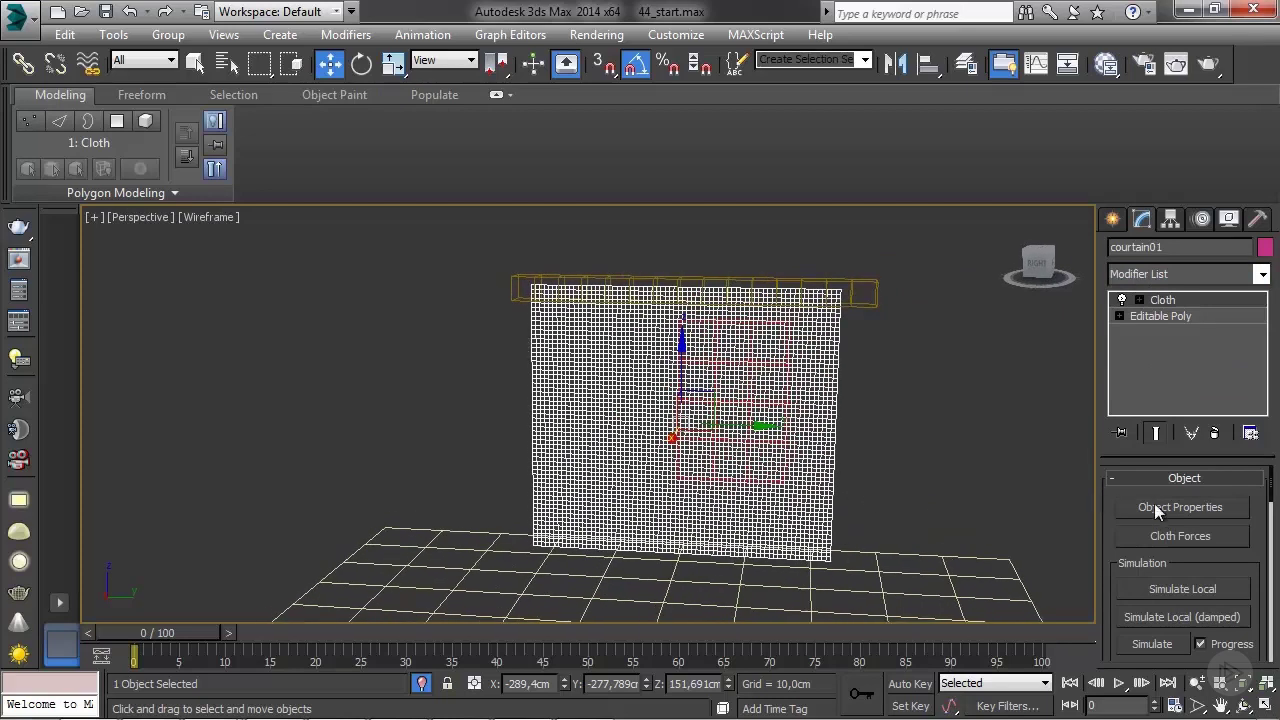
# Add colide01 and Plane001 to the cloth simulation in Object Properties
pyautogui.click(1198, 507)
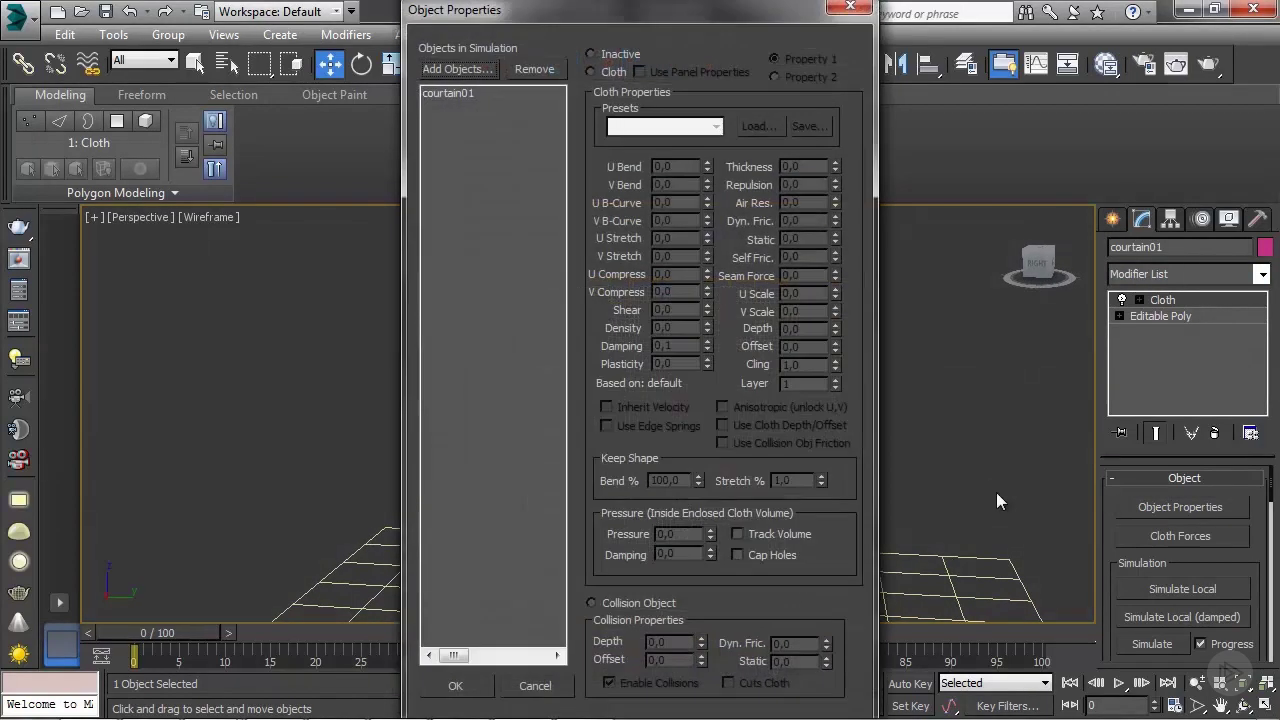
pyautogui.click(462, 70)
pyautogui.click(195, 233)
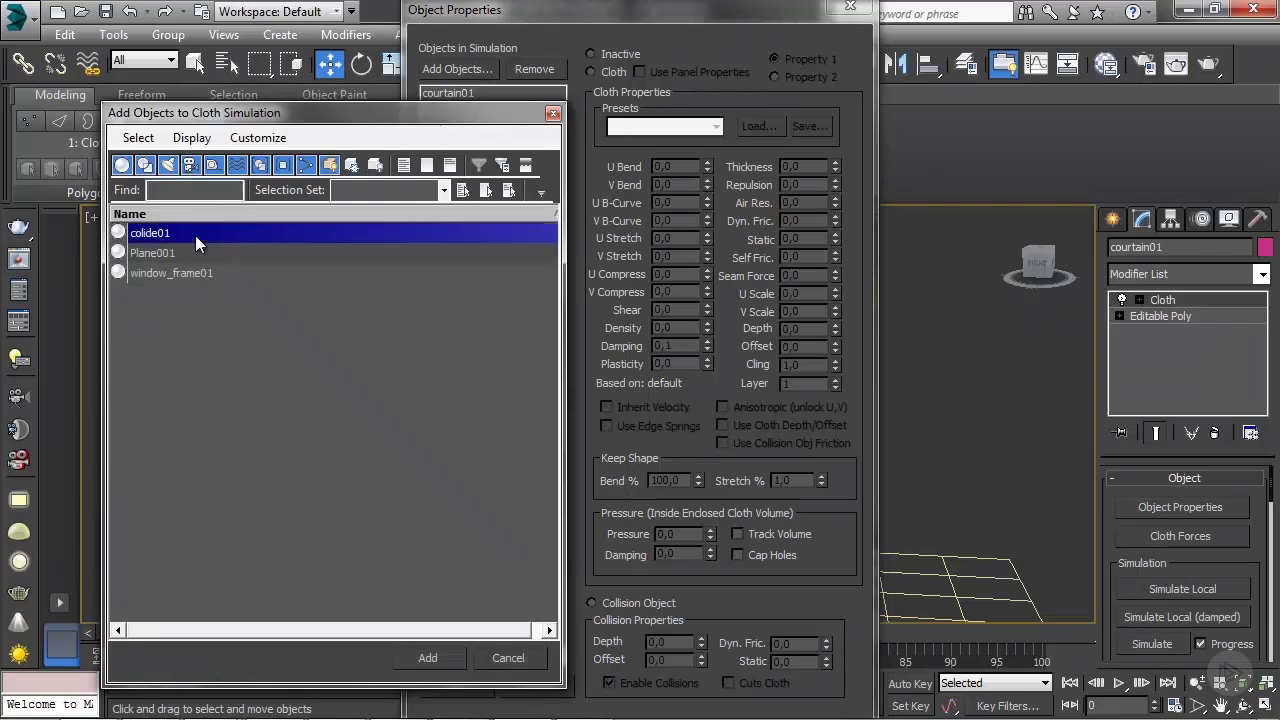
pyautogui.keyDown('ctrl'); pyautogui.click(195, 273); pyautogui.keyUp('ctrl')
pyautogui.click(199, 252)
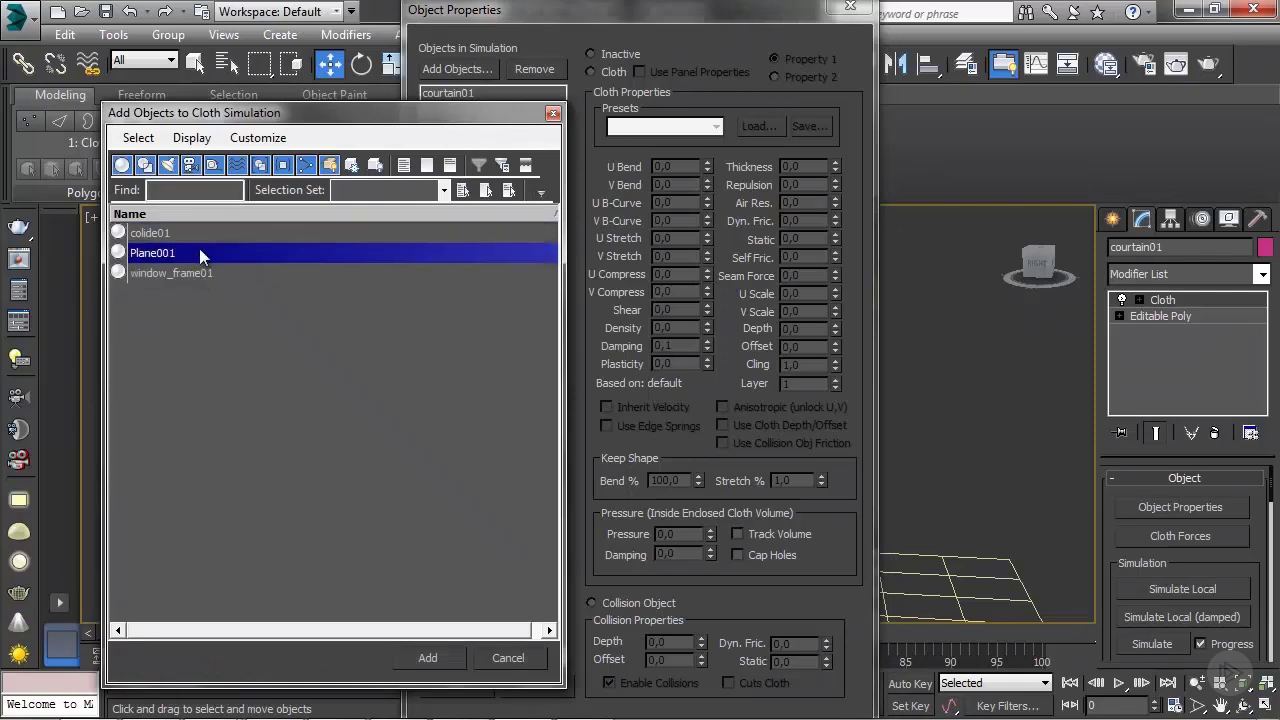
pyautogui.keyDown('ctrl'); pyautogui.click(195, 233); pyautogui.keyUp('ctrl')
pyautogui.click(428, 658)
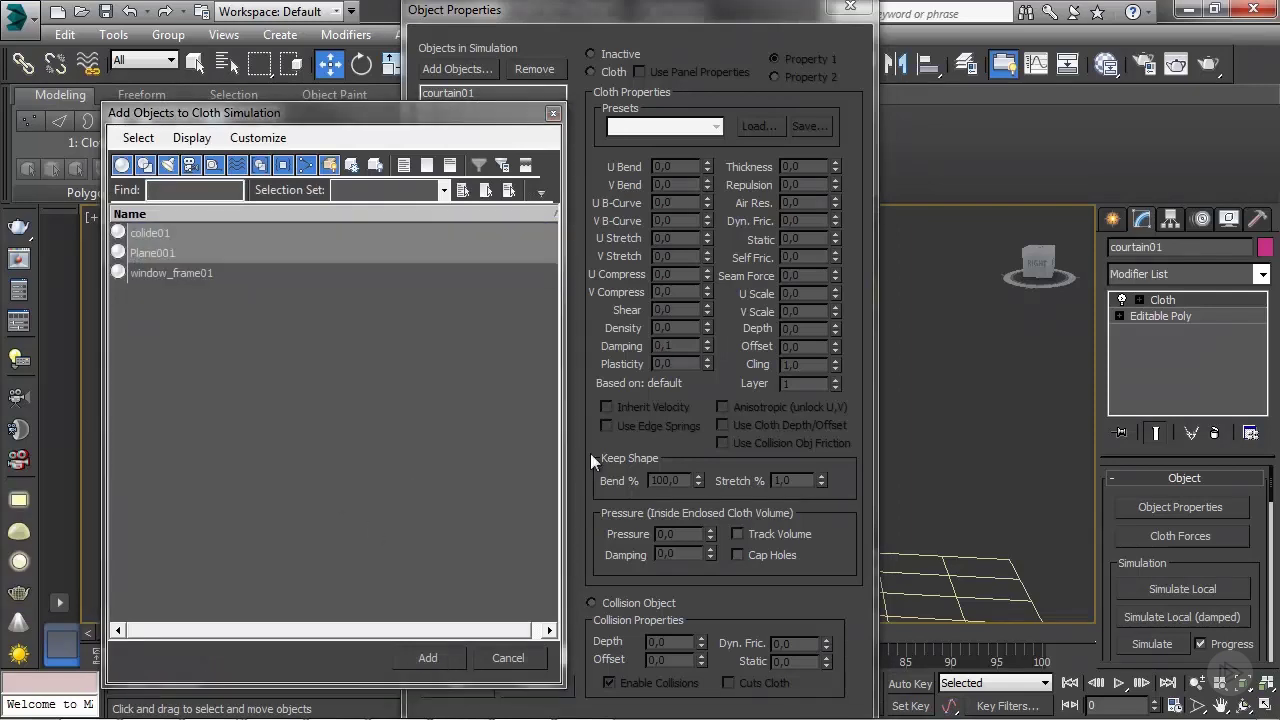
# Make Plane001 and colide01 Collision Objects
pyautogui.click(468, 119)
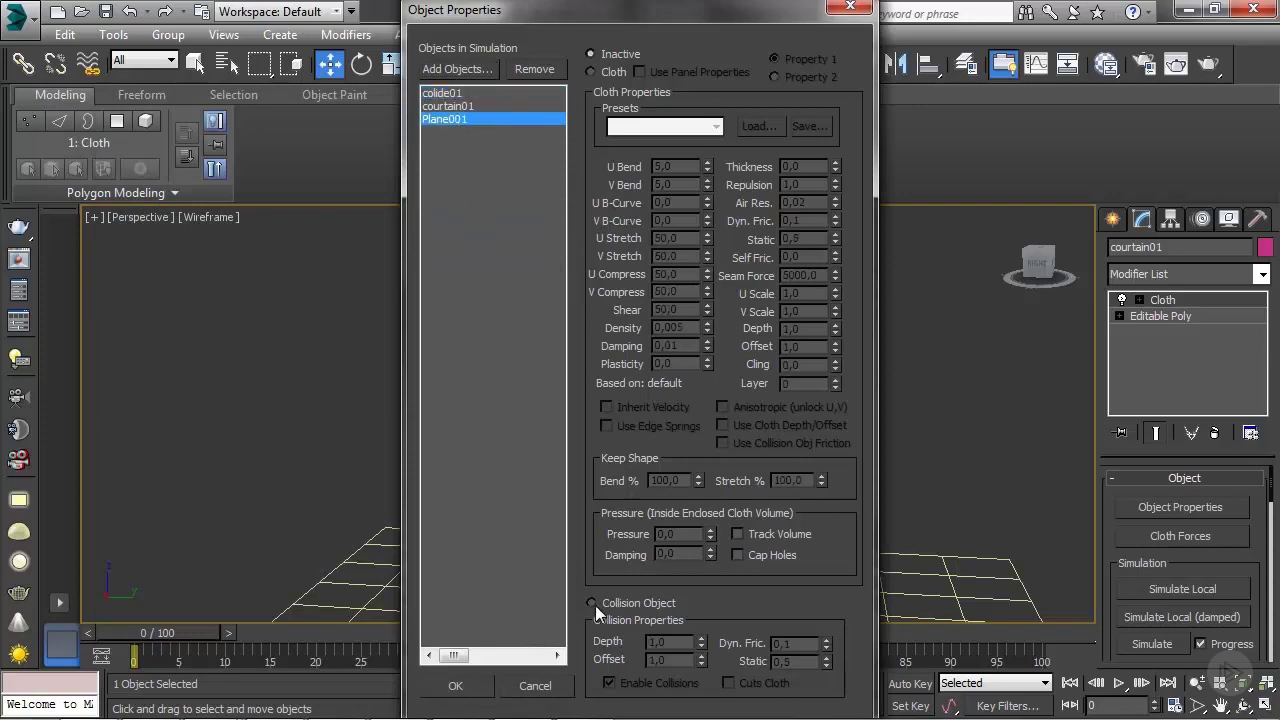
pyautogui.click(593, 604)
pyautogui.click(440, 93)
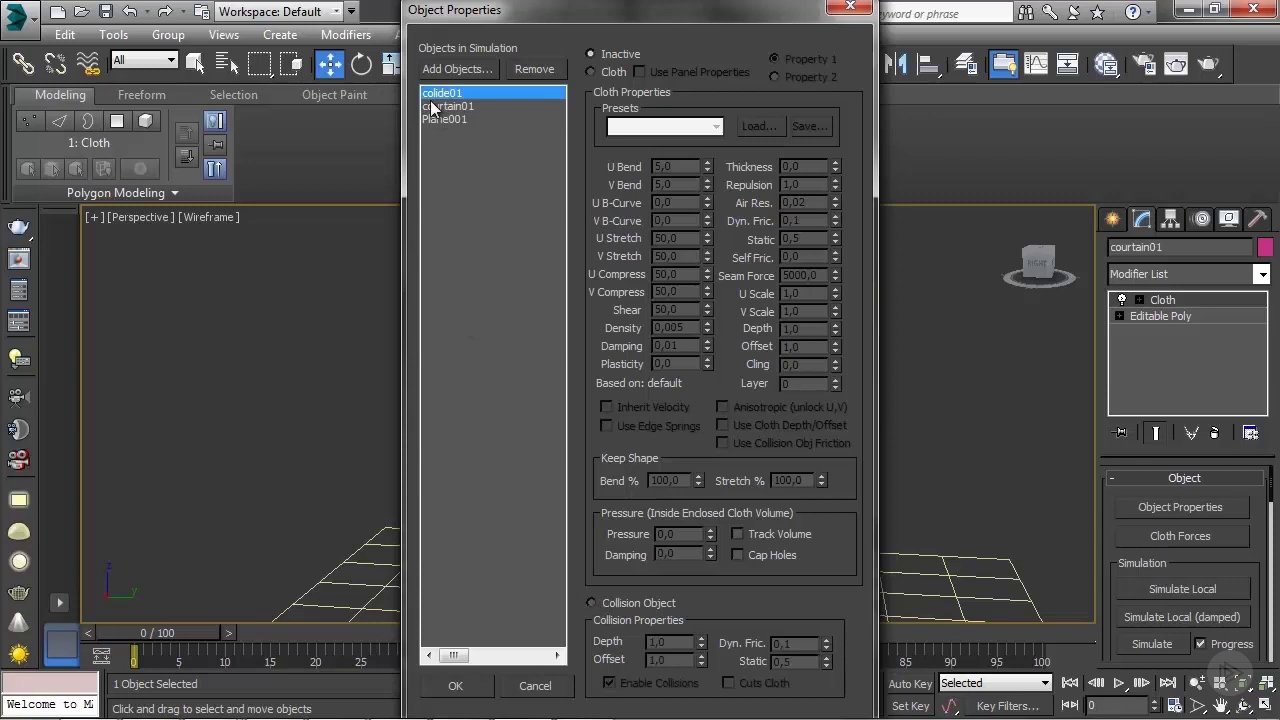
pyautogui.click(592, 603)
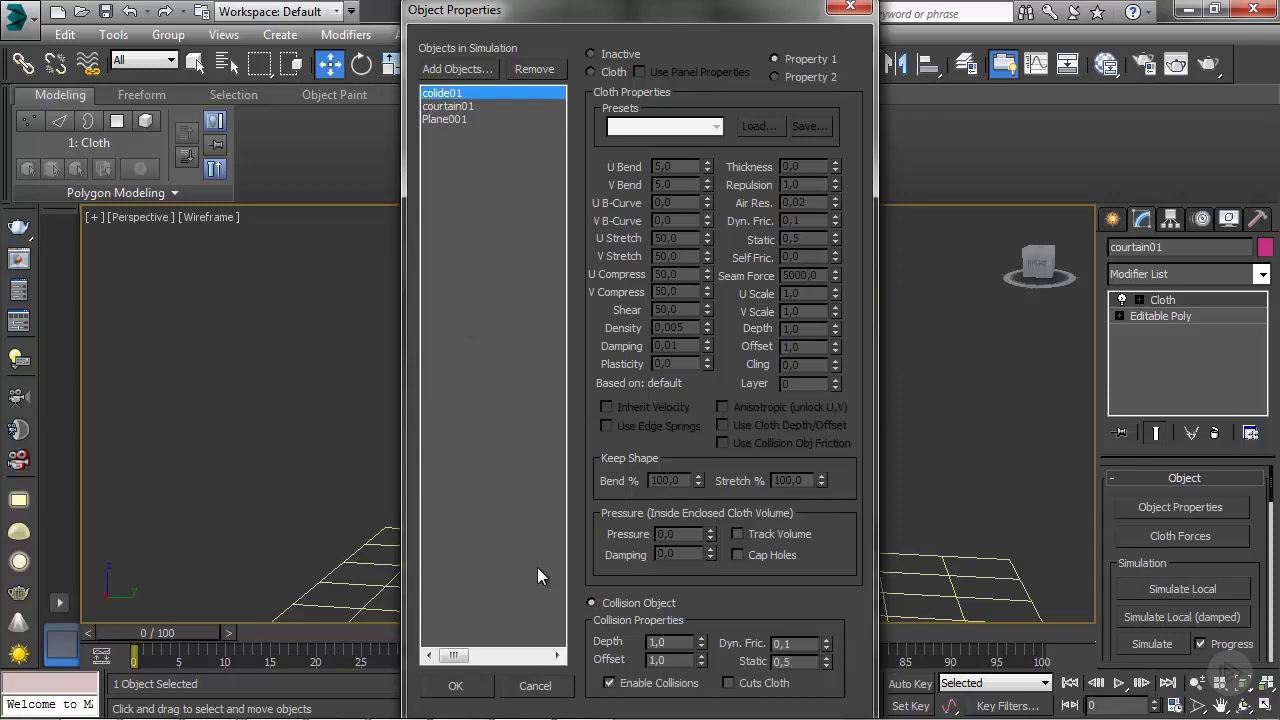
# Set courtain01 as Cloth with the Cotton preset and confirm with OK
pyautogui.click(466, 107)
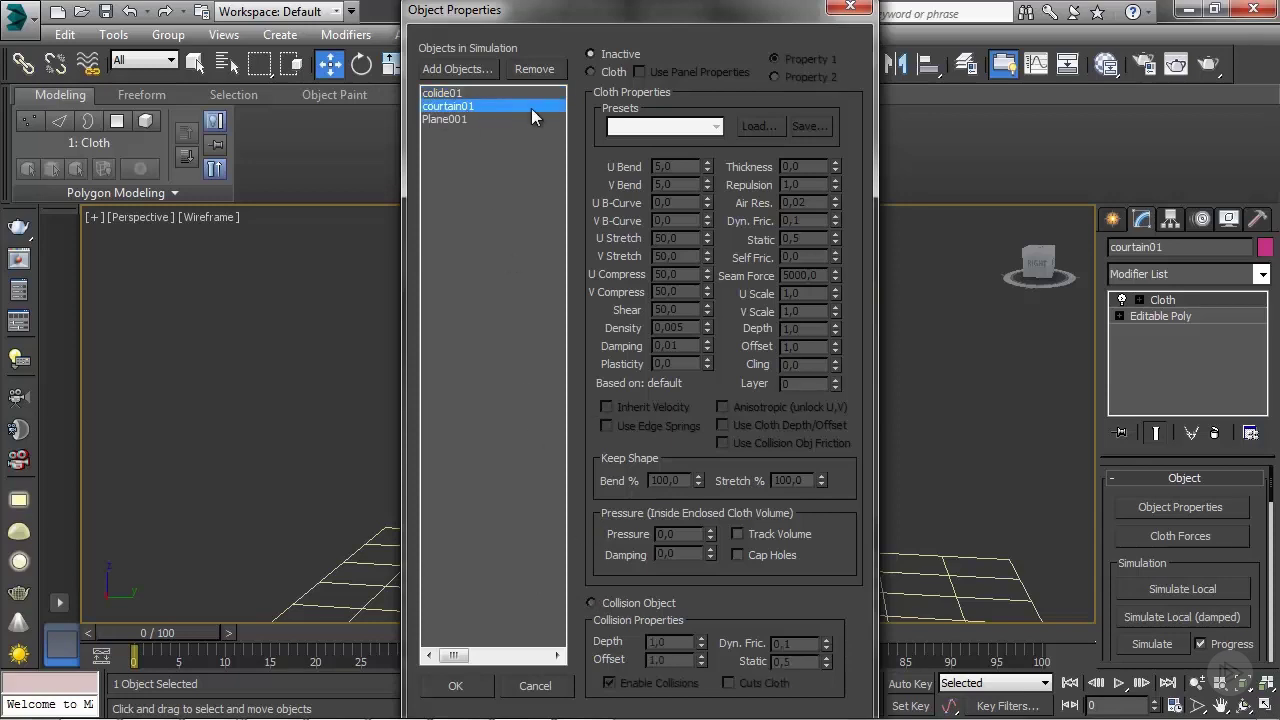
pyautogui.click(593, 76)
pyautogui.click(643, 129)
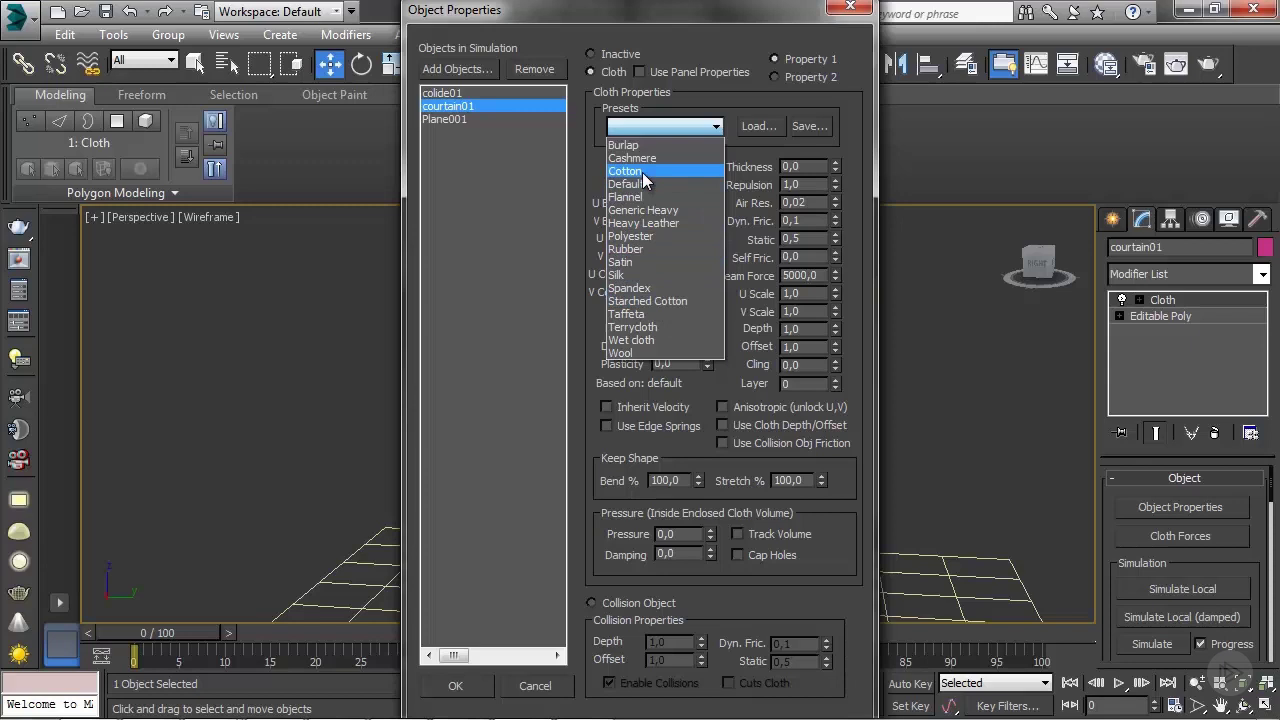
pyautogui.click(642, 172)
pyautogui.click(651, 130)
pyautogui.click(647, 173)
pyautogui.click(655, 129)
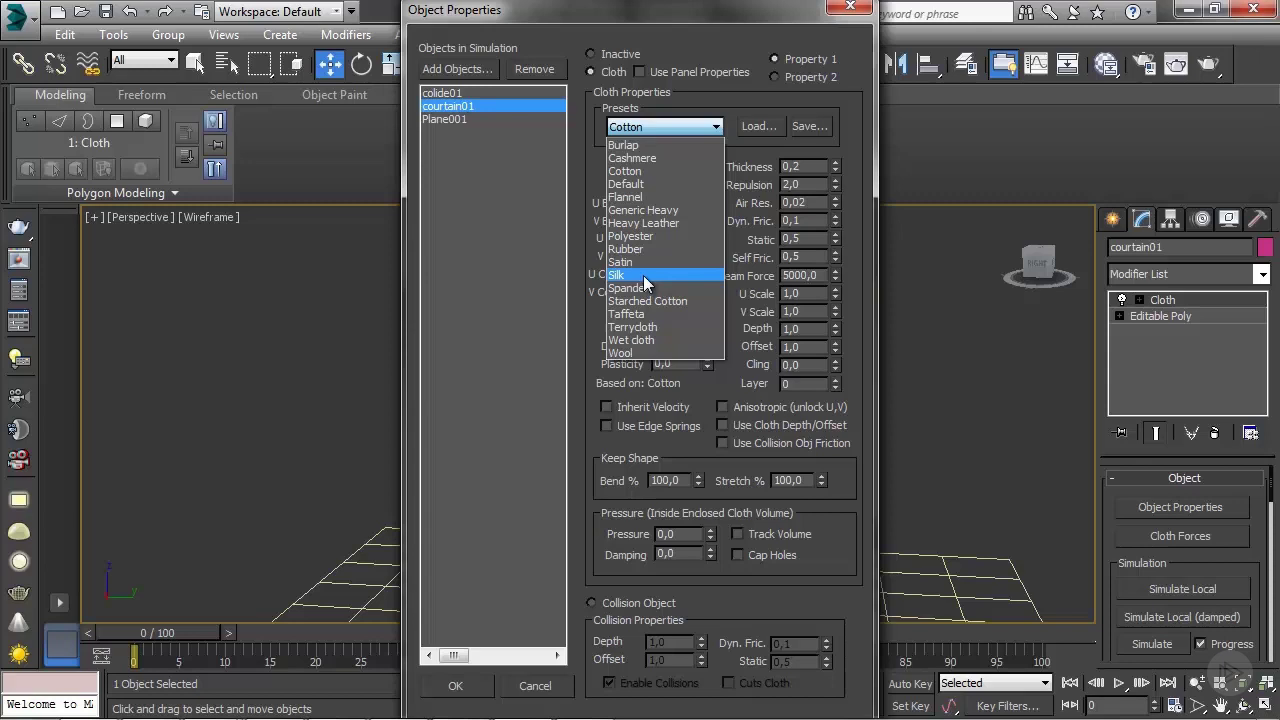
pyautogui.click(626, 171)
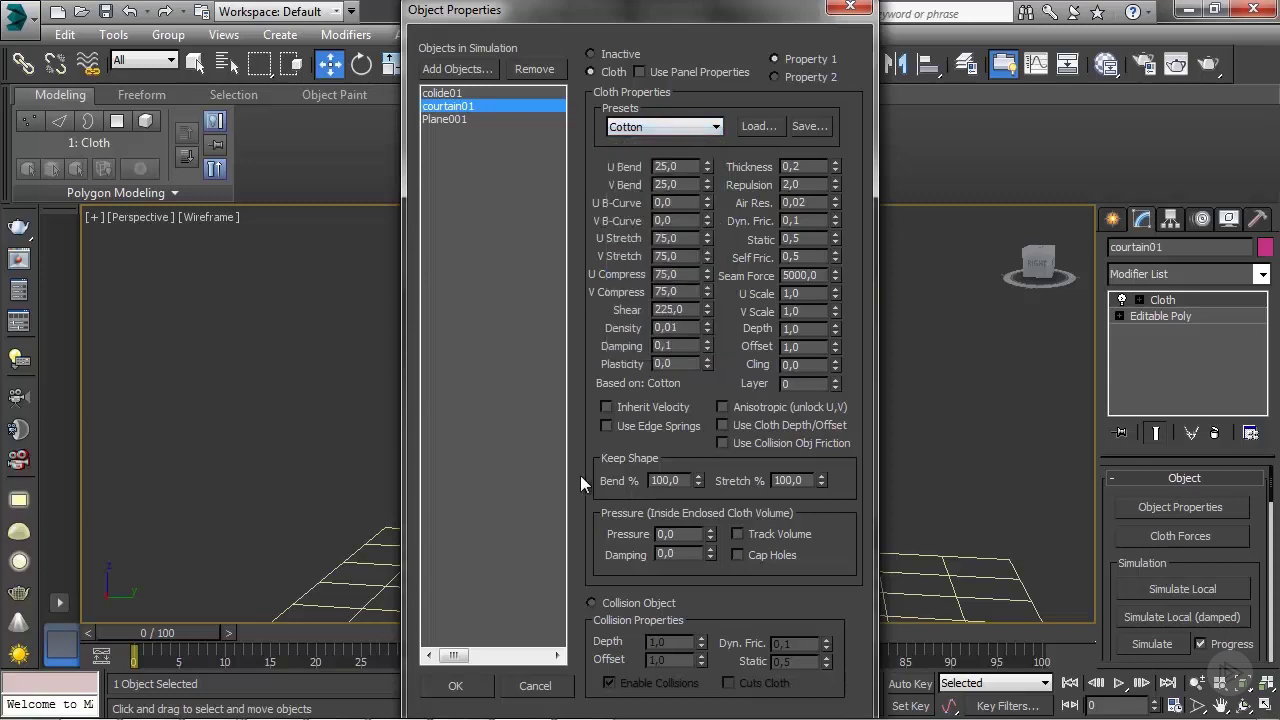
pyautogui.click(457, 687)
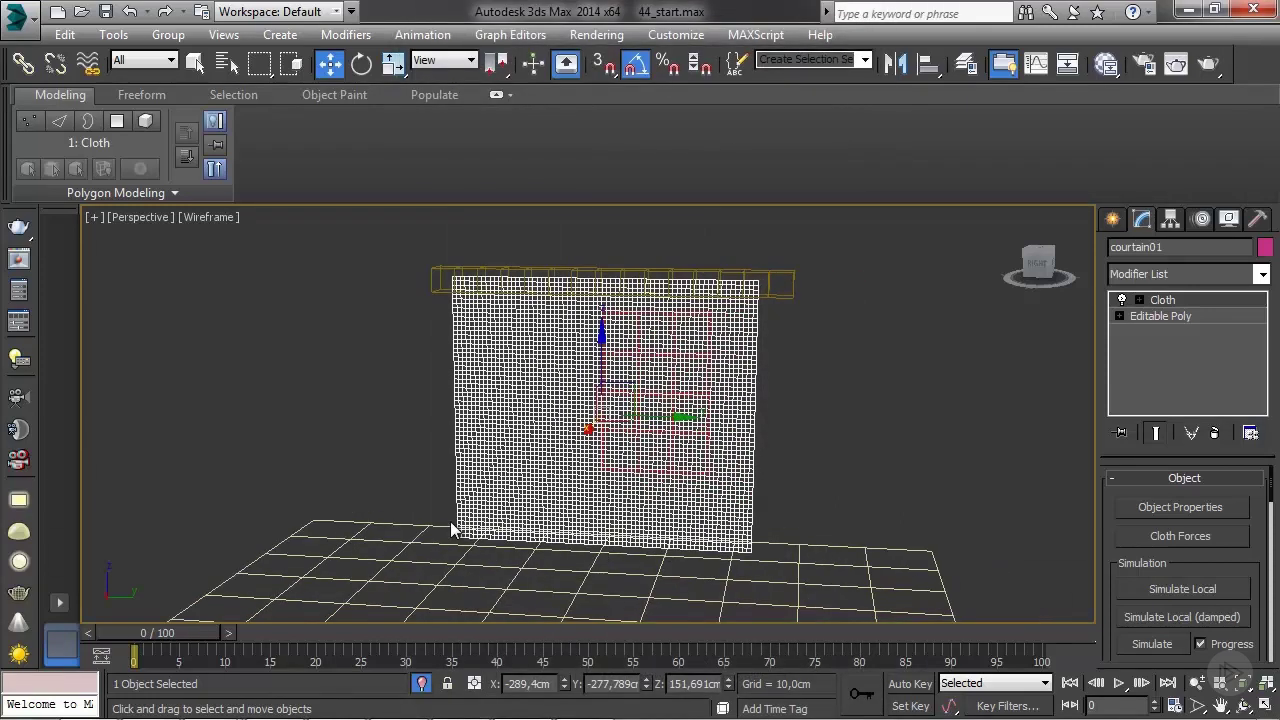
# In the Left view, group the curtain's top vertex rows as 'support'
pyautogui.press('l')
pyautogui.moveTo(529, 491); pyautogui.dragTo(592, 398, button='middle')
pyautogui.scroll(-3, 590, 400)
pyautogui.scroll(2, 585, 427)
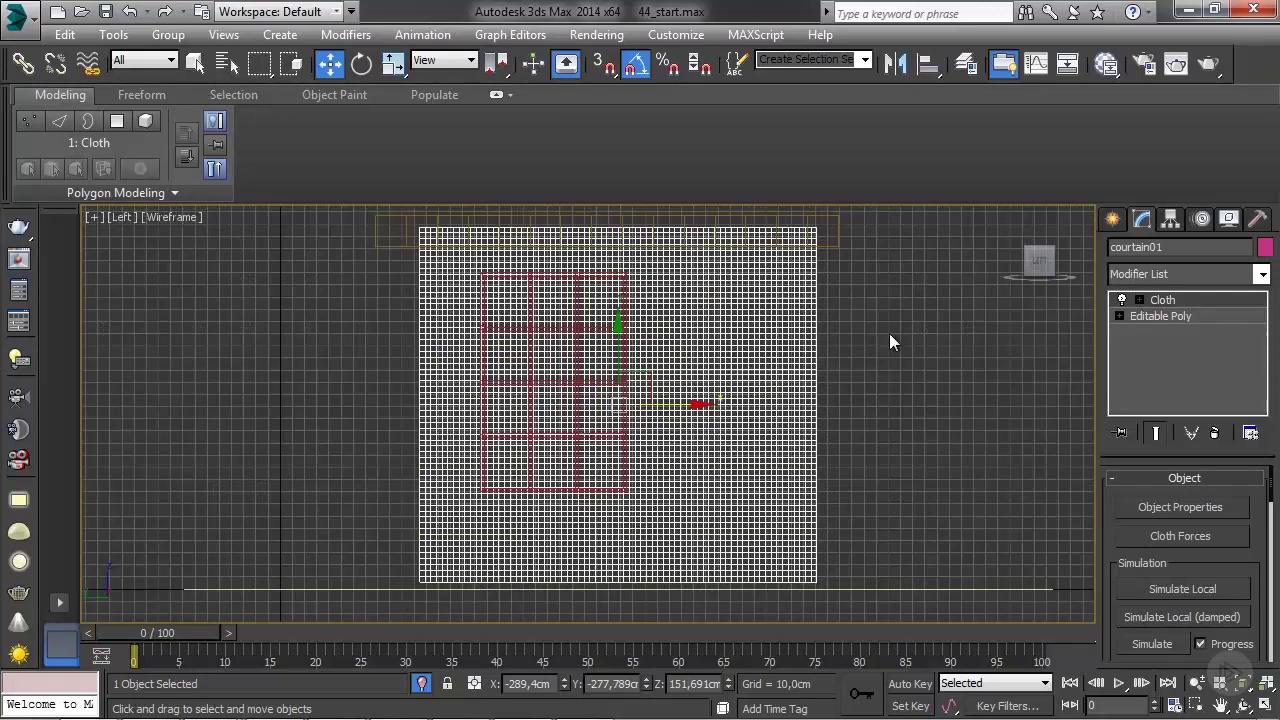
pyautogui.click(1140, 300)
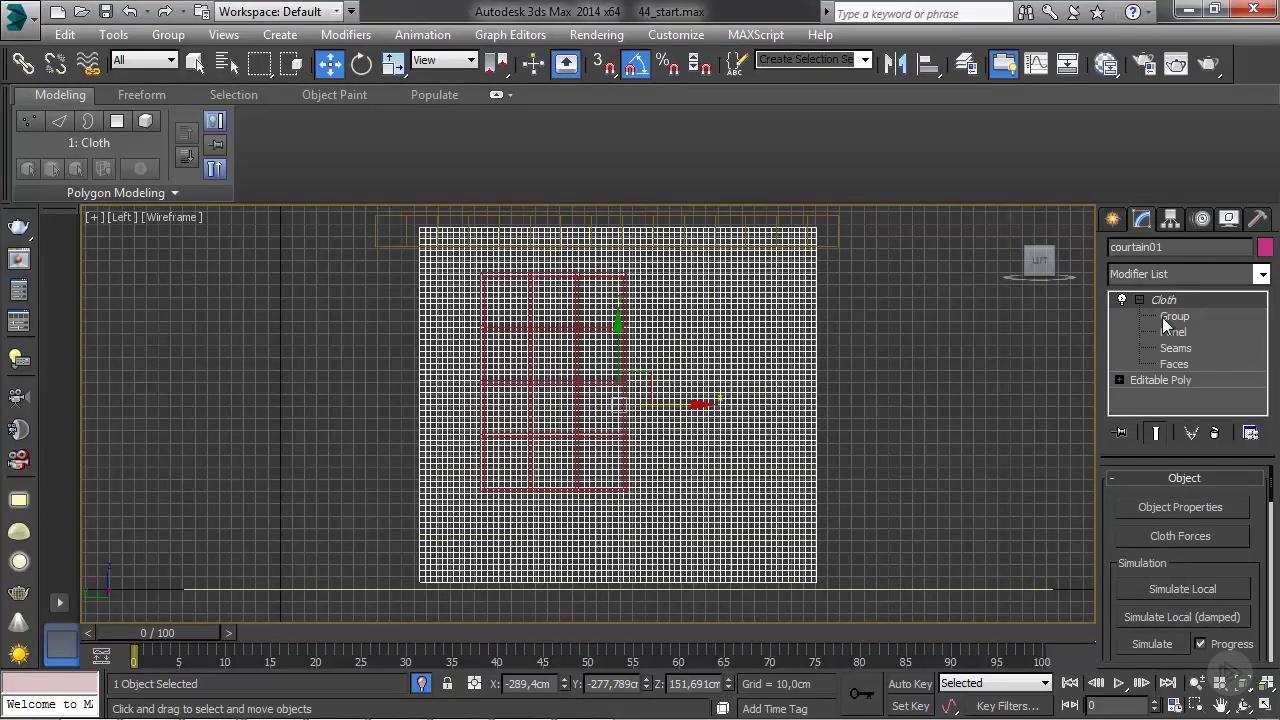
pyautogui.click(1166, 317)
pyautogui.scroll(3, 669, 303)
pyautogui.moveTo(669, 303); pyautogui.dragTo(231, 350, button='middle')
pyautogui.moveTo(153, 285); pyautogui.dragTo(997, 331)
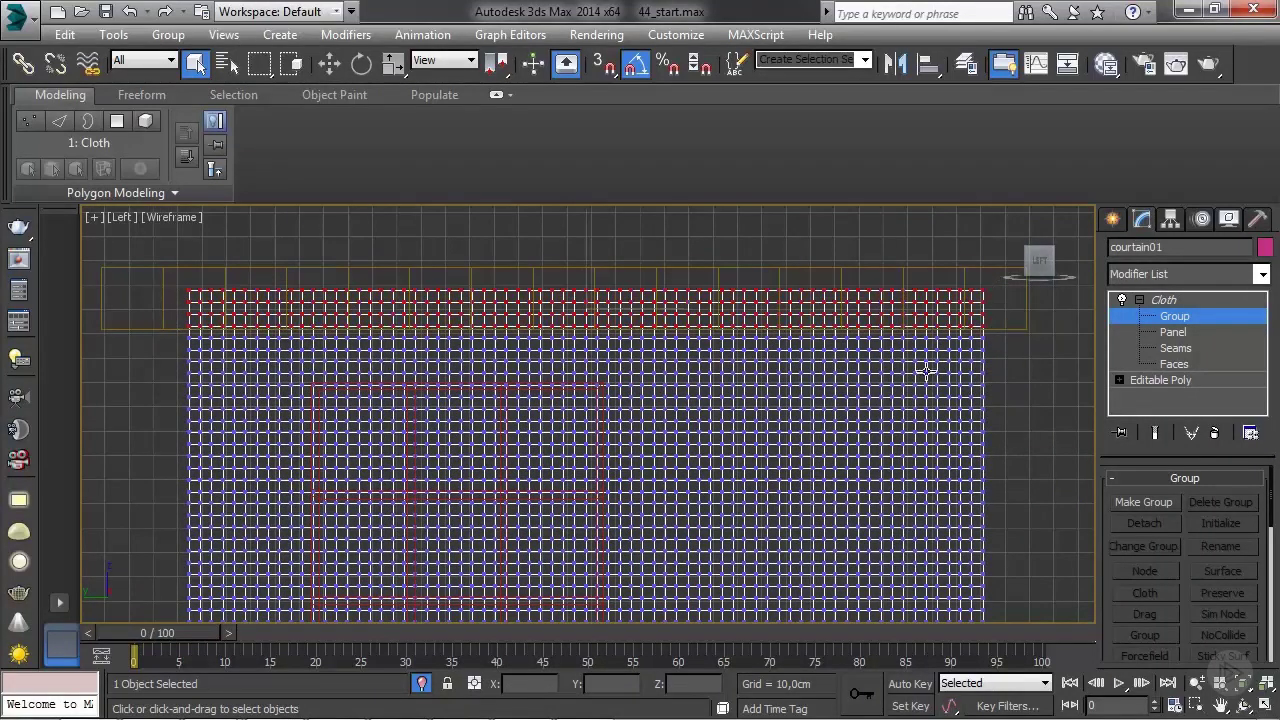
pyautogui.click(1142, 502)
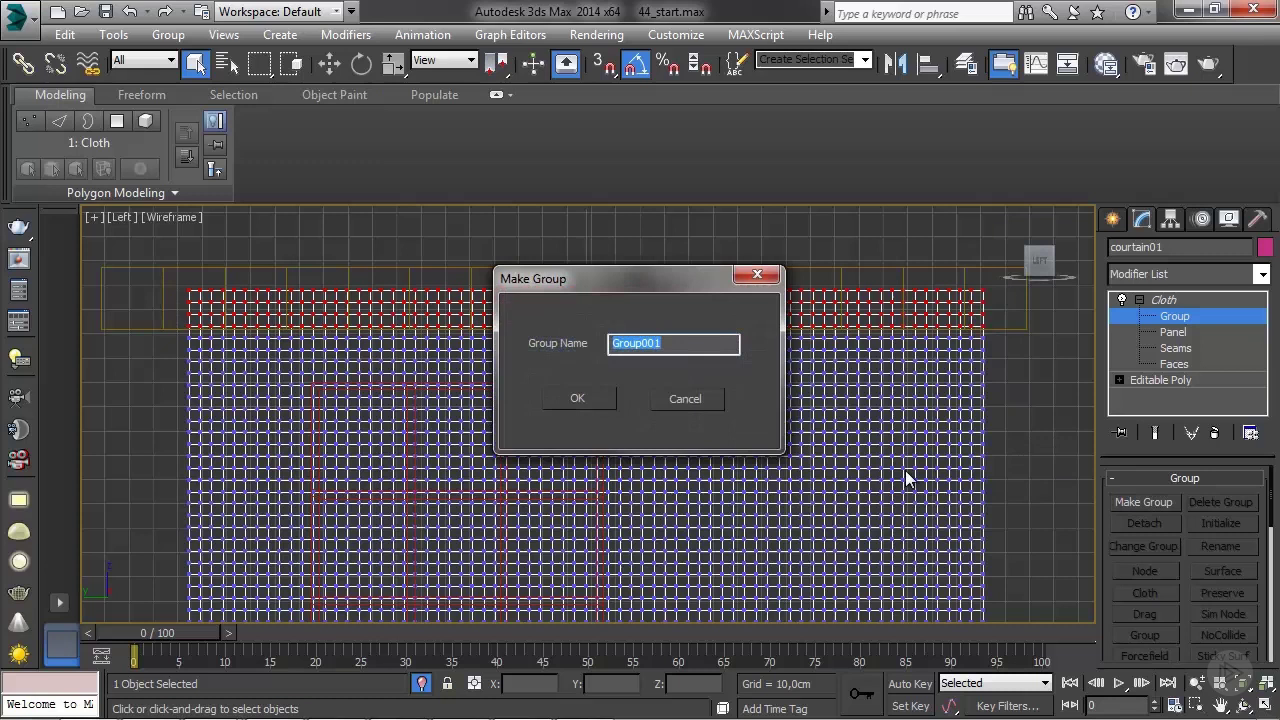
pyautogui.press('Return')
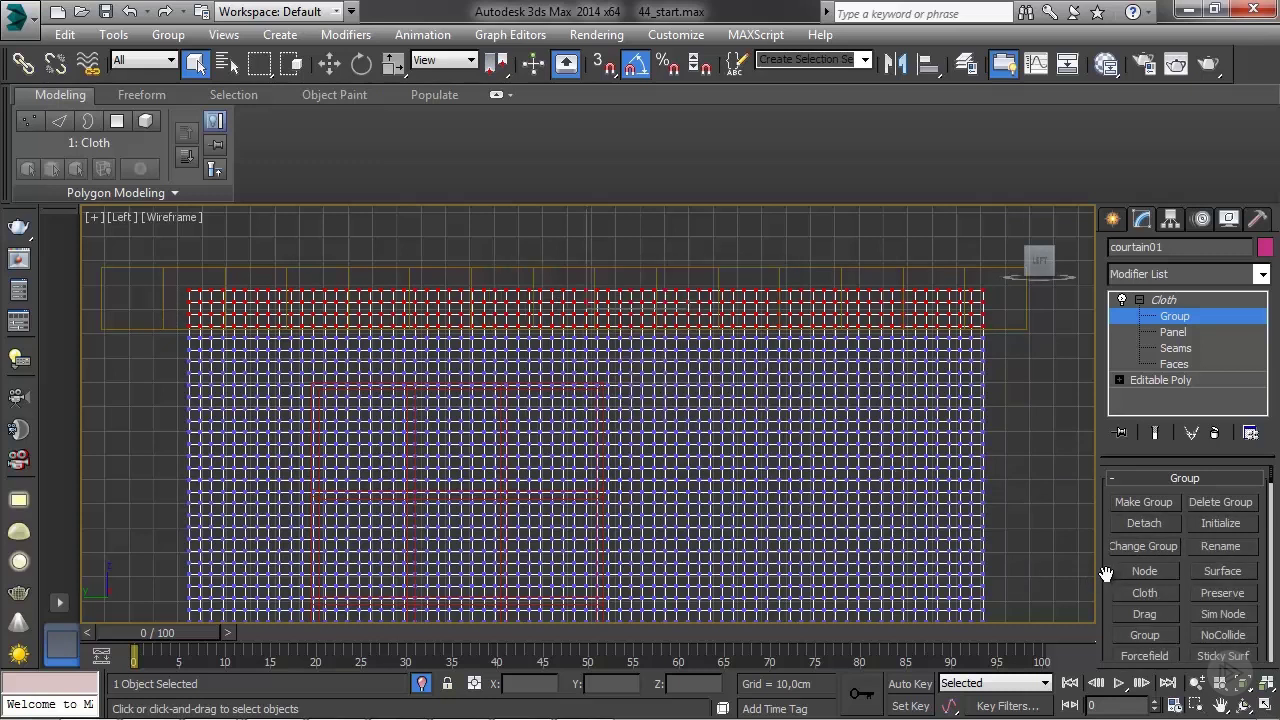
# Attach the support group to colide01's surface with a Surface constraint
pyautogui.scroll(-4, 1108, 500)
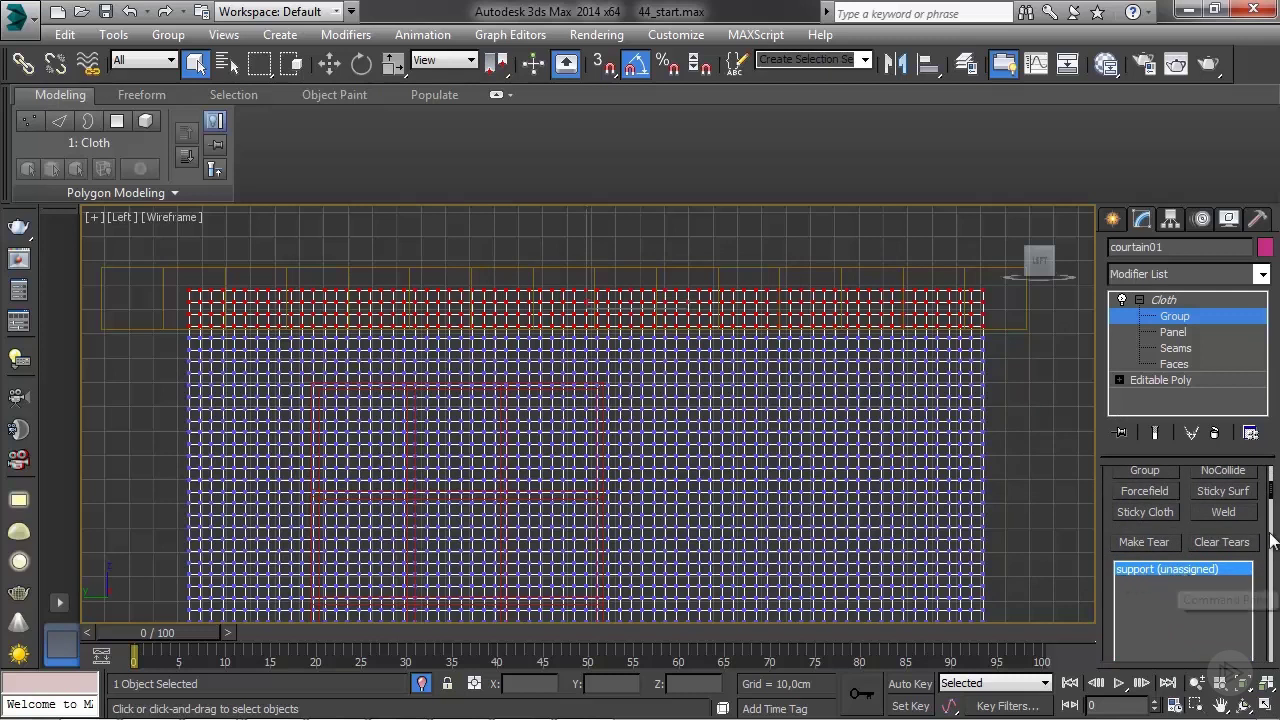
pyautogui.scroll(1, 1273, 490)
pyautogui.scroll(2, 1273, 490)
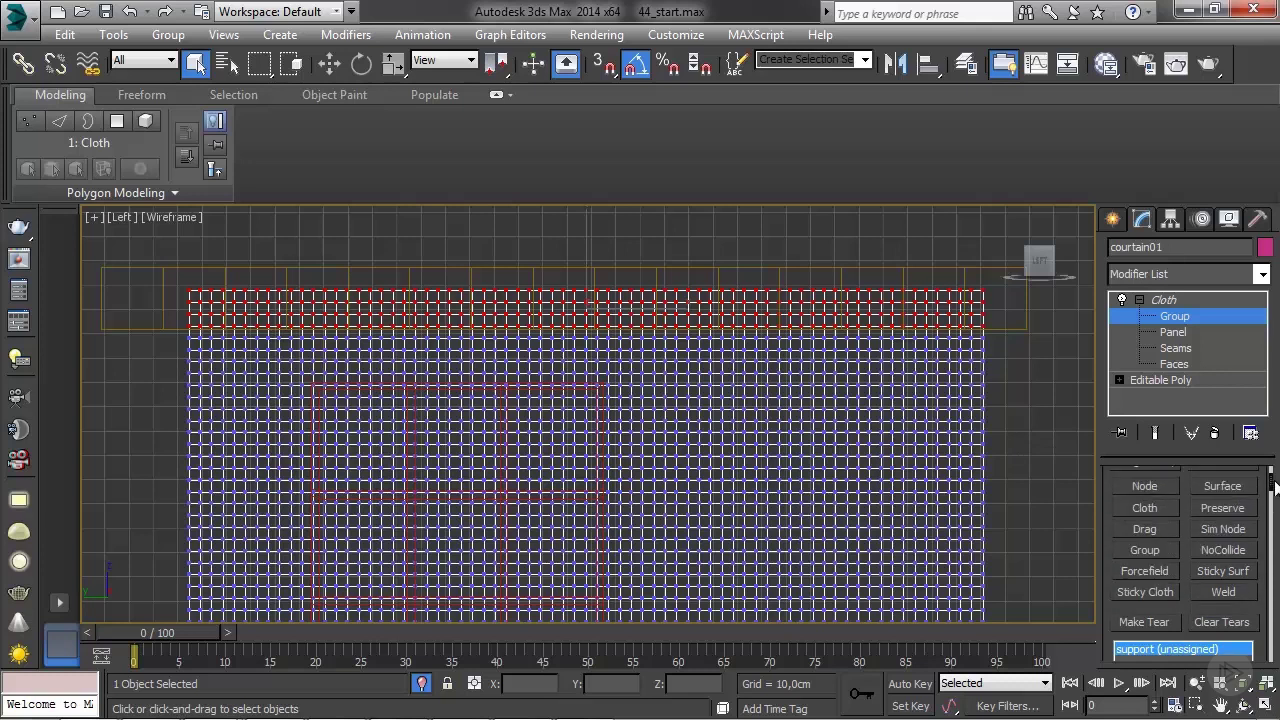
pyautogui.click(1244, 490)
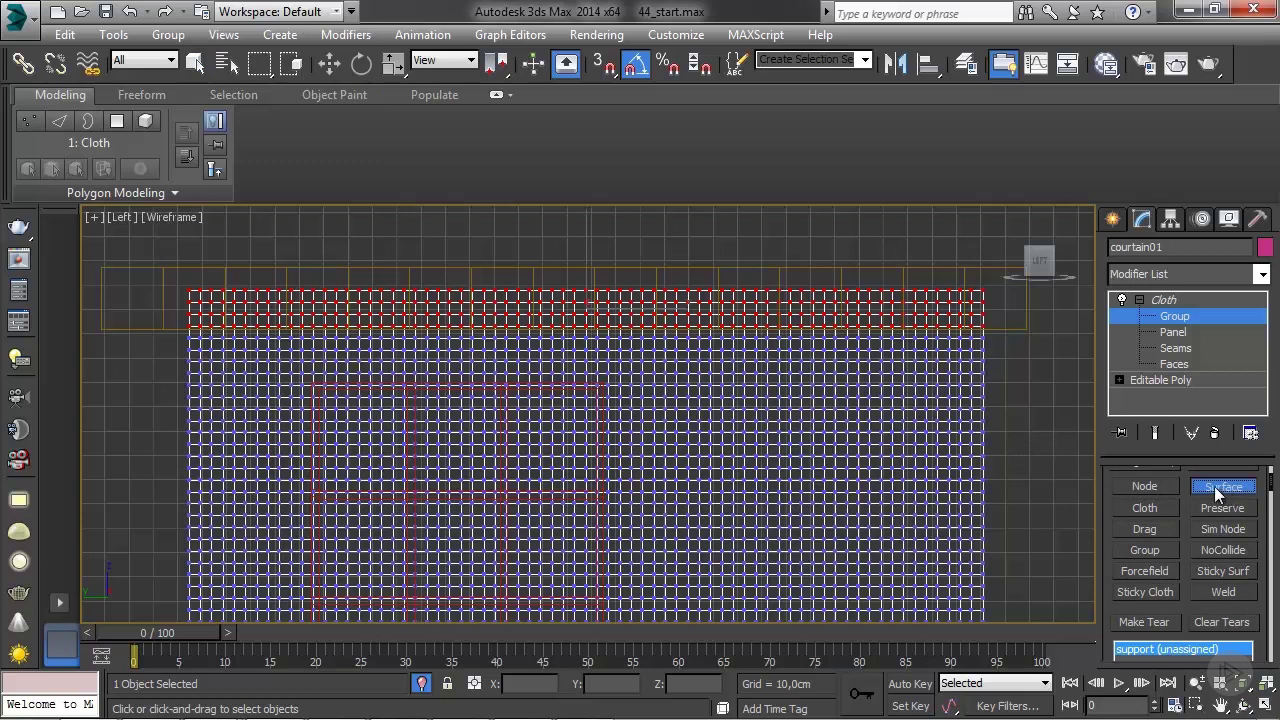
pyautogui.click(1016, 332)
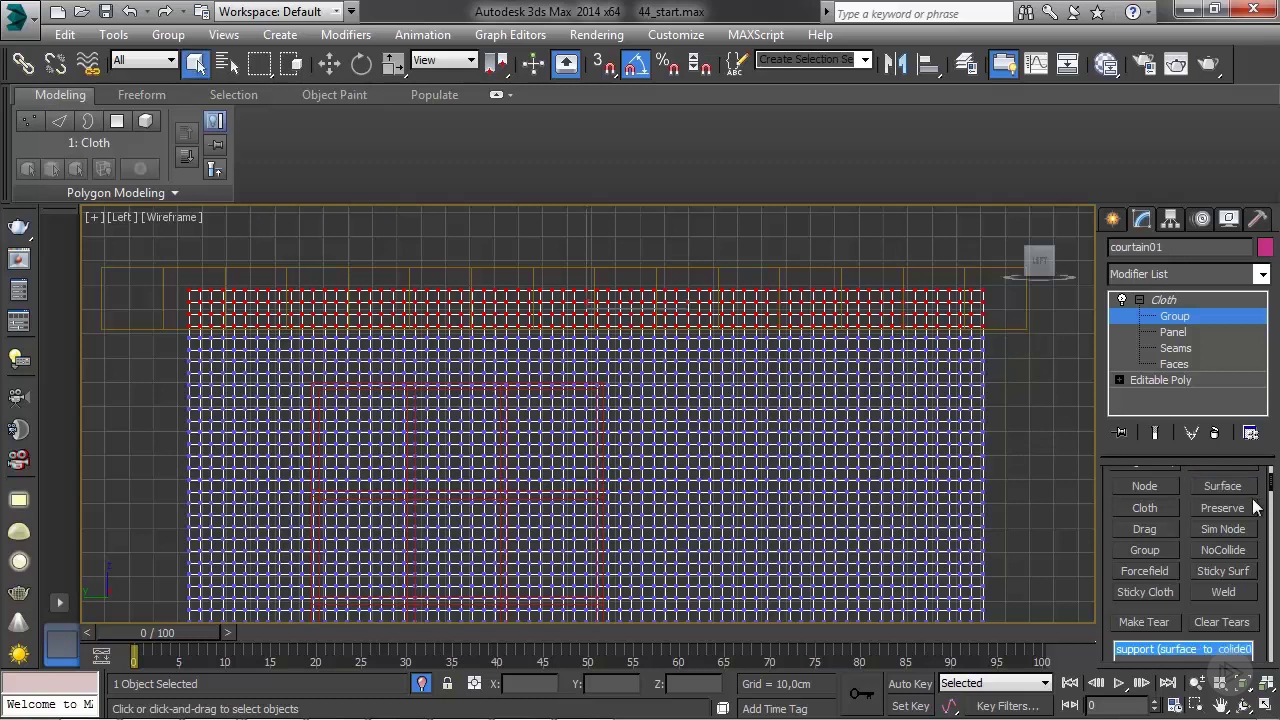
pyautogui.moveTo(1273, 479); pyautogui.dragTo(1183, 570)
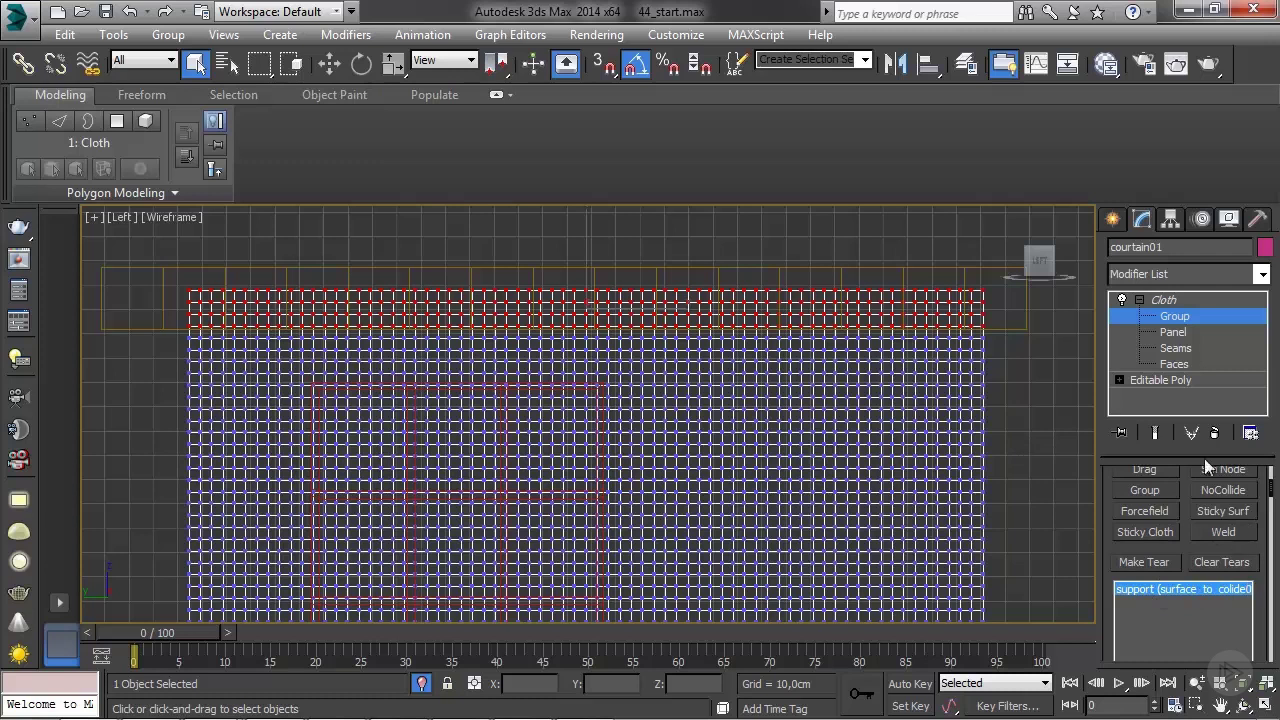
# Return to the Cloth object level and start a local cloth simulation on the curtain
pyautogui.click(1173, 302)
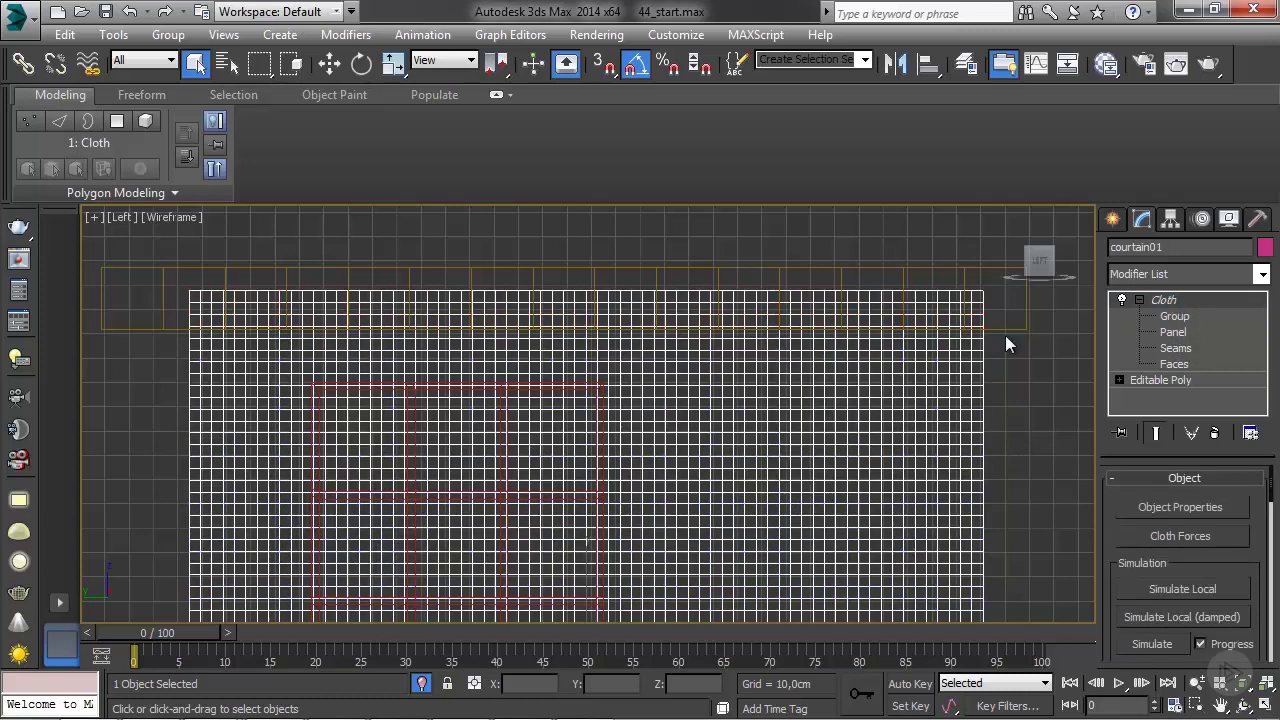
pyautogui.scroll(-2, 846, 391)
pyautogui.scroll(-4, 838, 386)
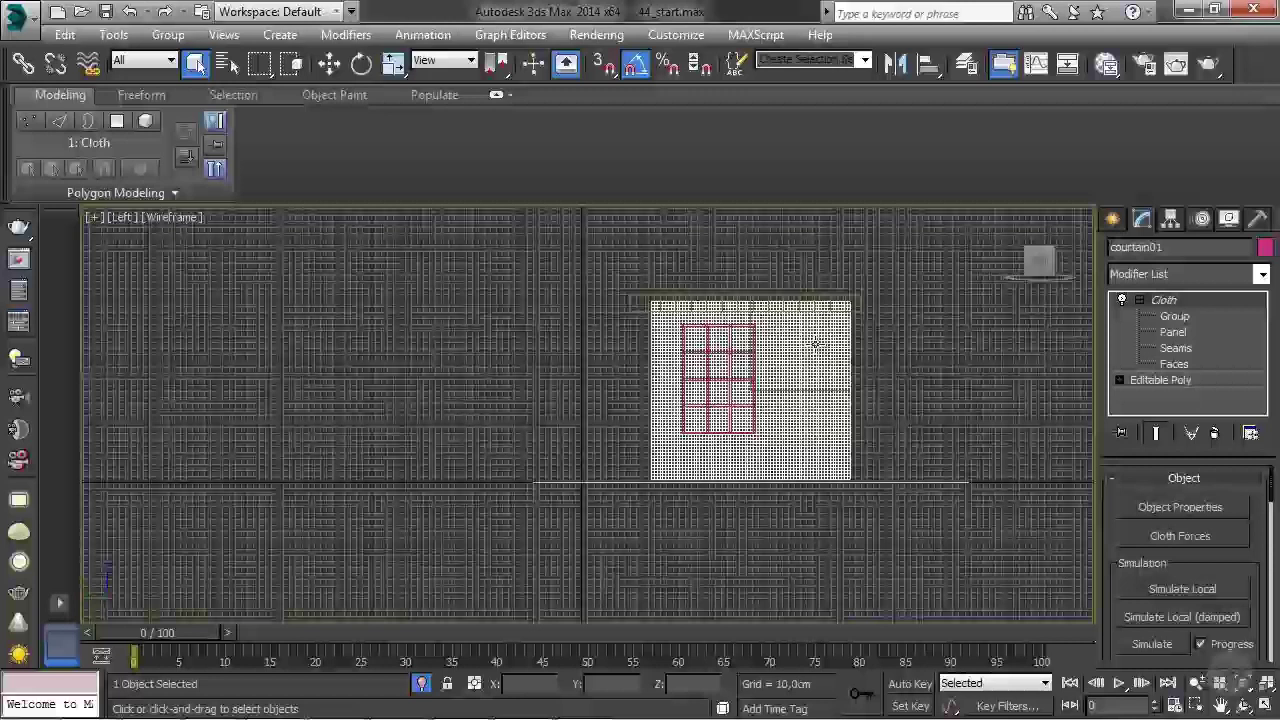
pyautogui.click(1185, 594)
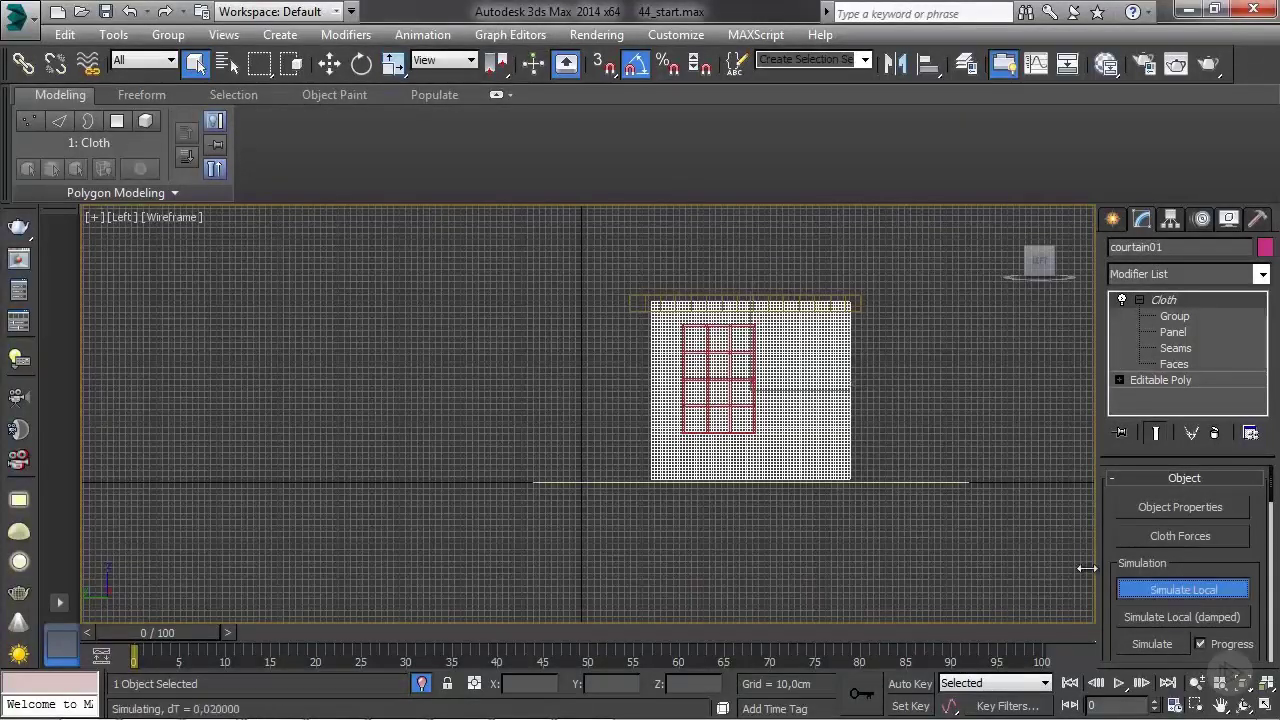
pyautogui.moveTo(863, 393); pyautogui.dragTo(823, 416, button='middle')
pyautogui.scroll(2, 821, 419)
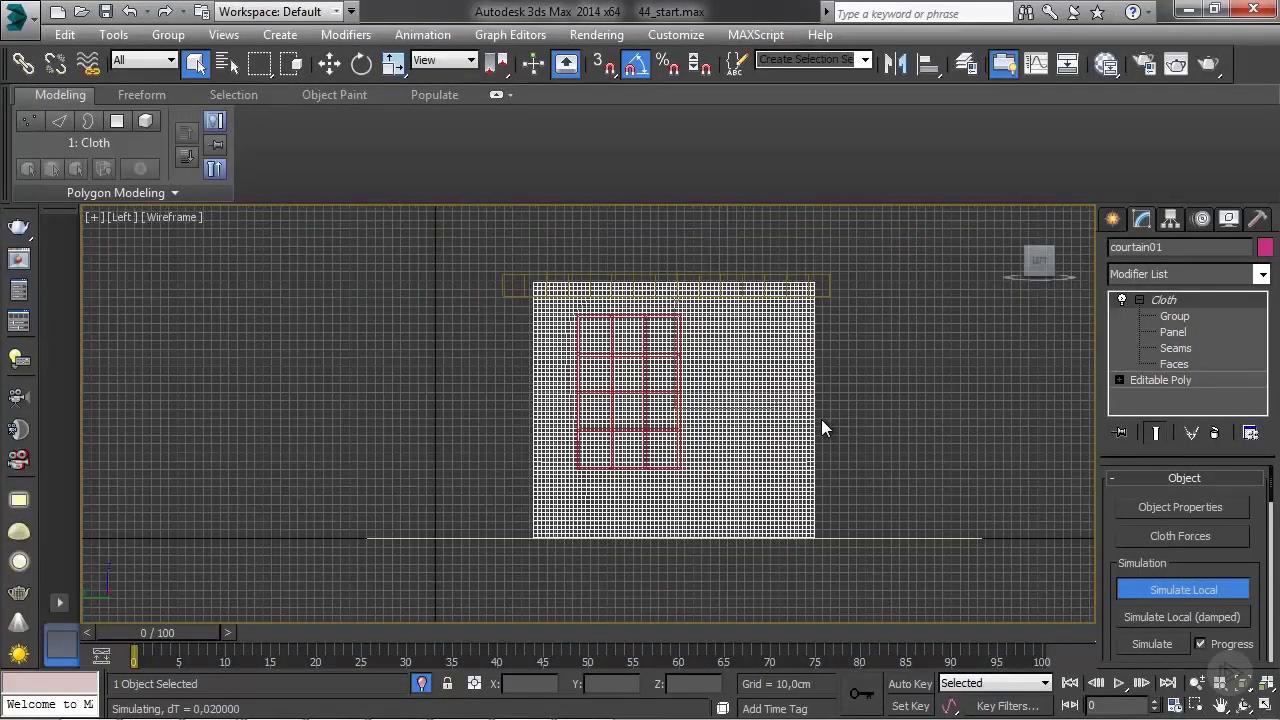
pyautogui.scroll(2, 821, 419)
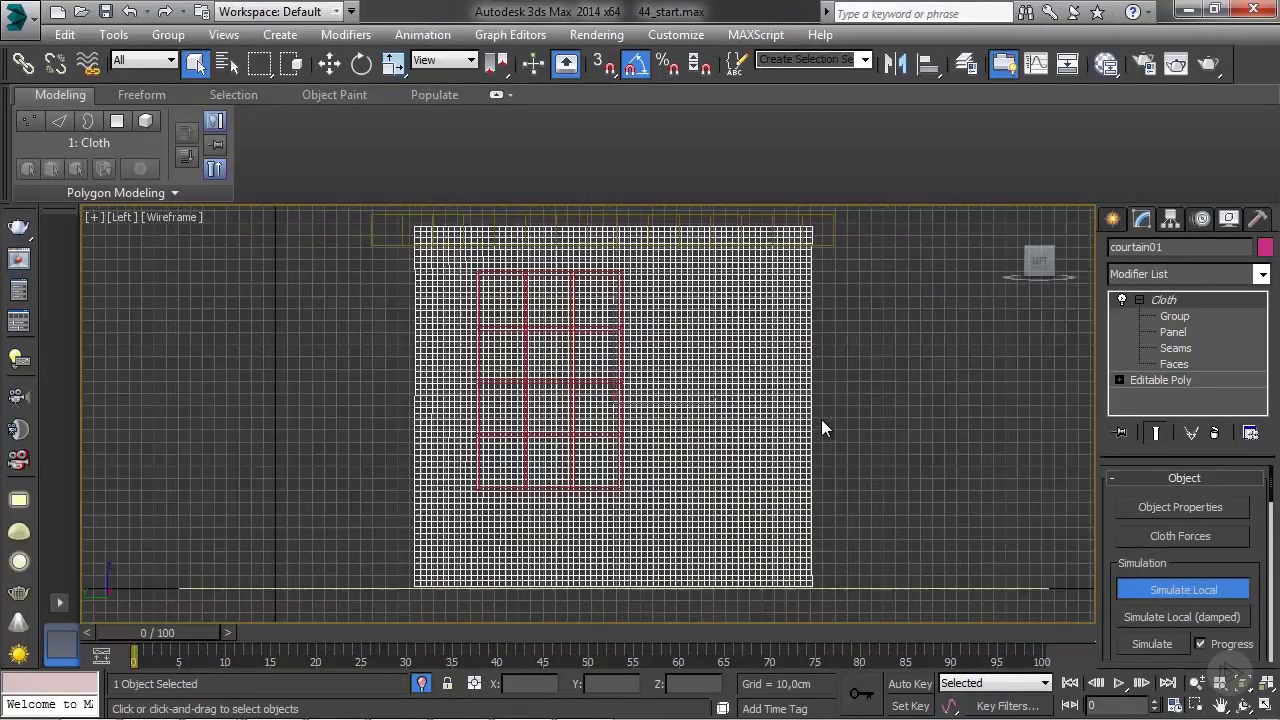
# Scale the colide01 box narrower along X so the curtain gathers, then nudge it while draping
pyautogui.click(831, 241)
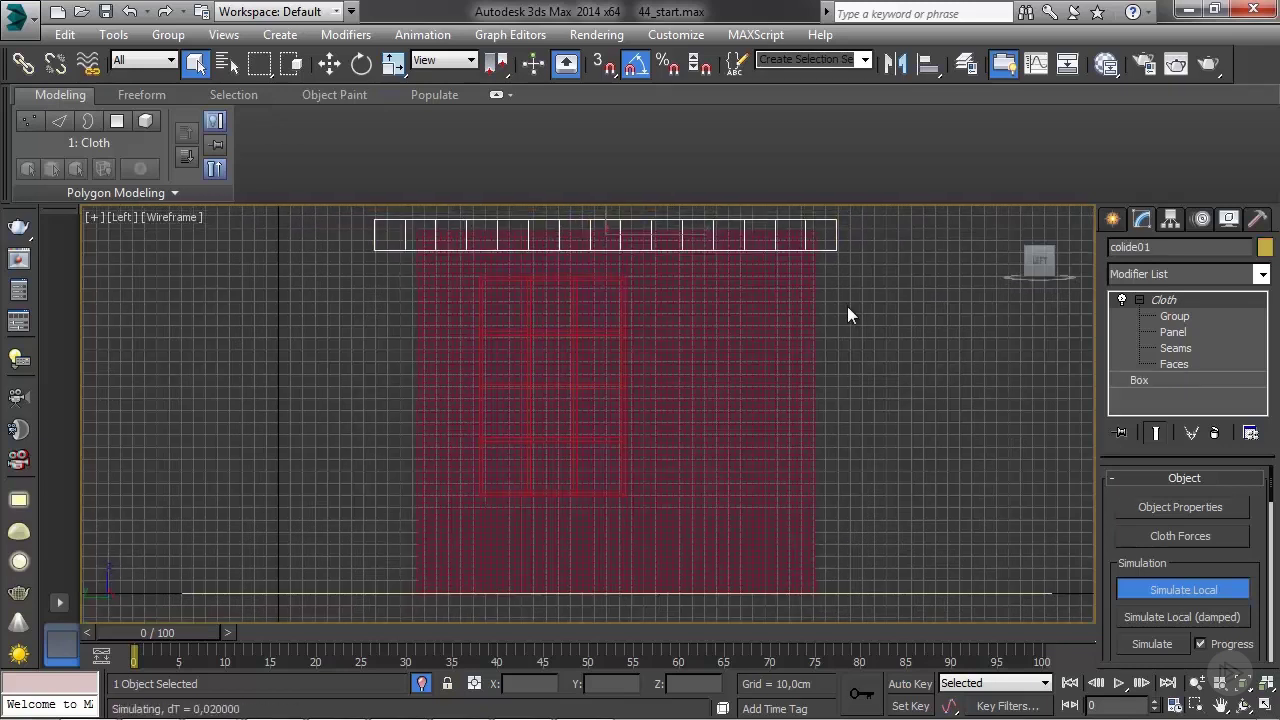
pyautogui.press('r')
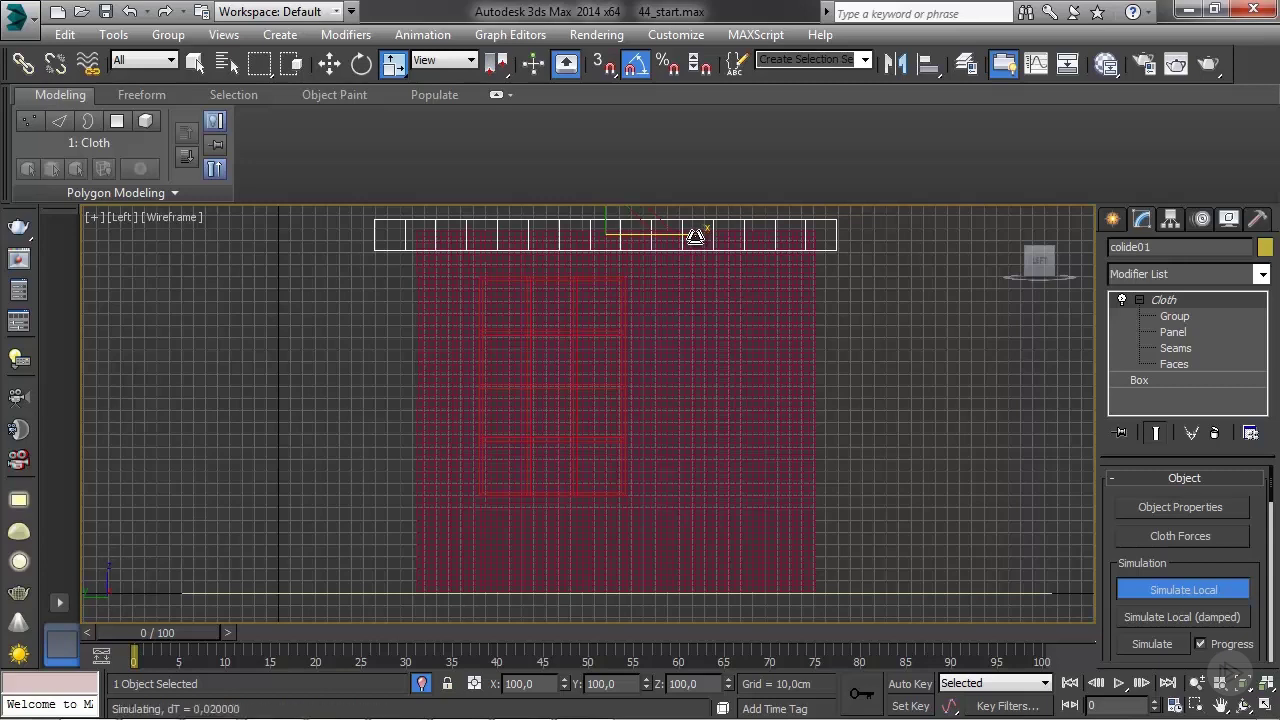
pyautogui.moveTo(695, 237); pyautogui.dragTo(646, 238)
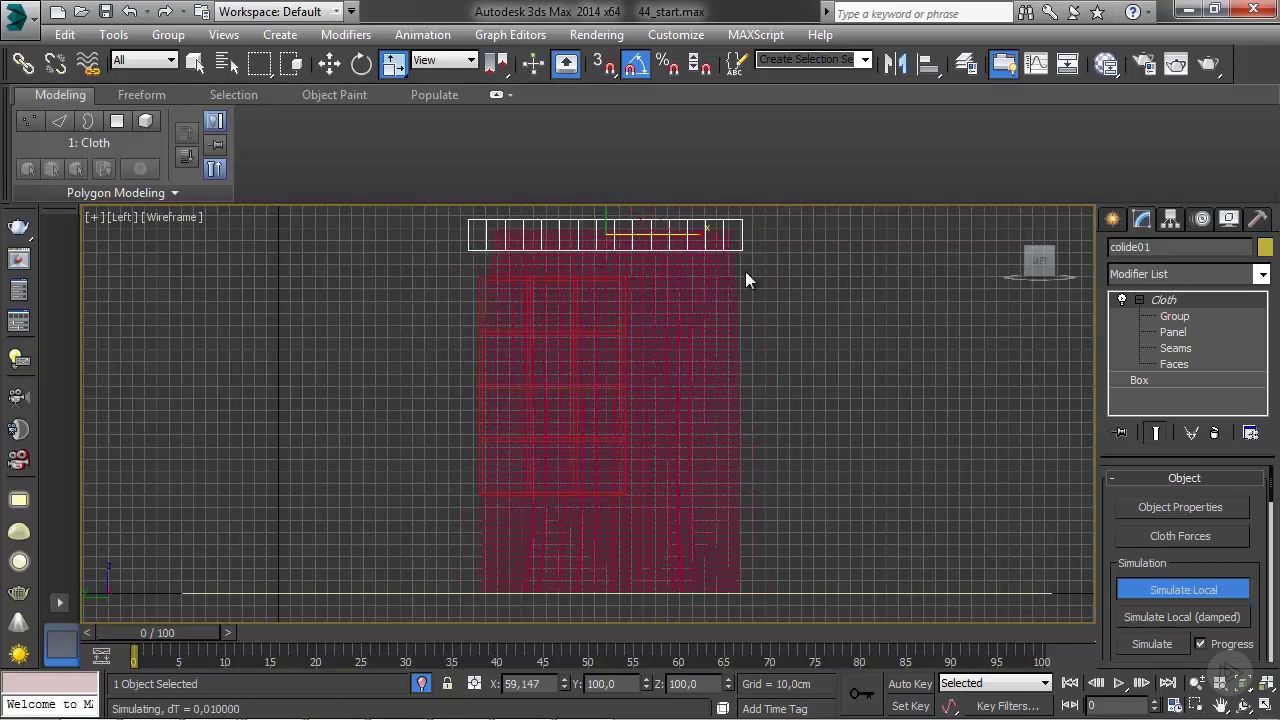
pyautogui.moveTo(694, 229)
pyautogui.mouseDown()
pyautogui.moveTo(663, 234)
pyautogui.moveTo(706, 237)
pyautogui.moveTo(691, 236)
pyautogui.mouseUp()
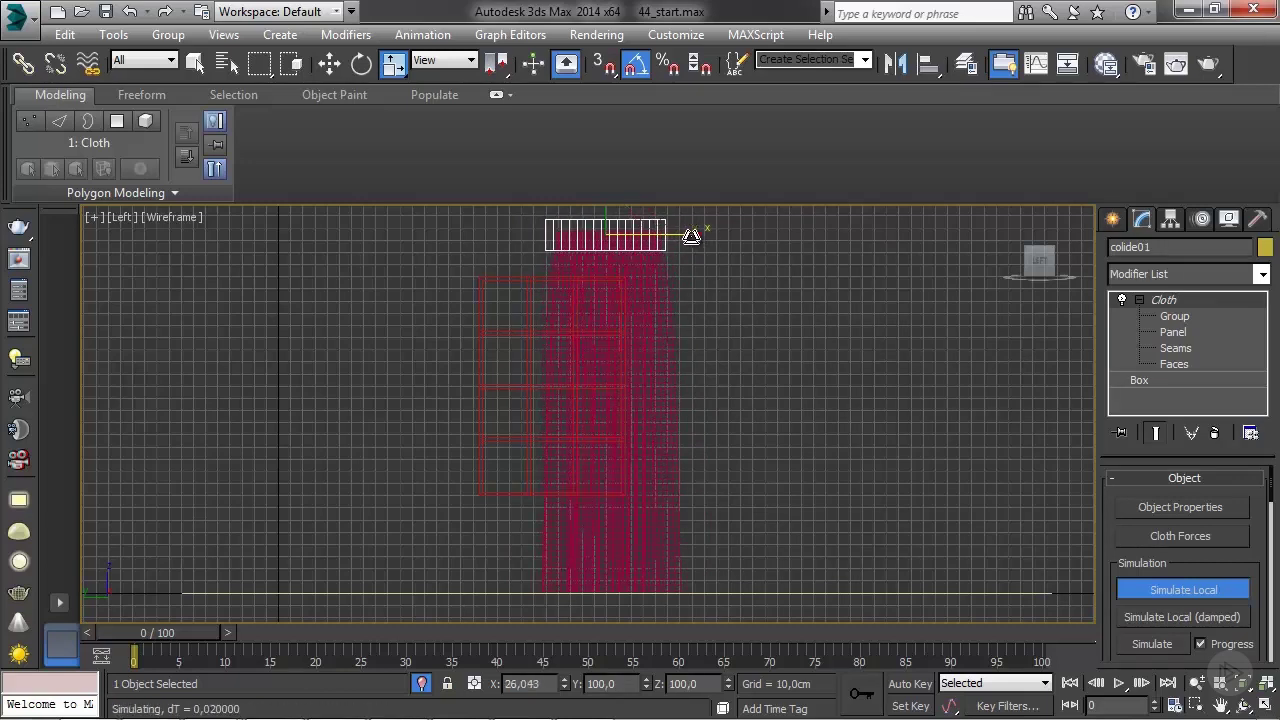
pyautogui.press('w')
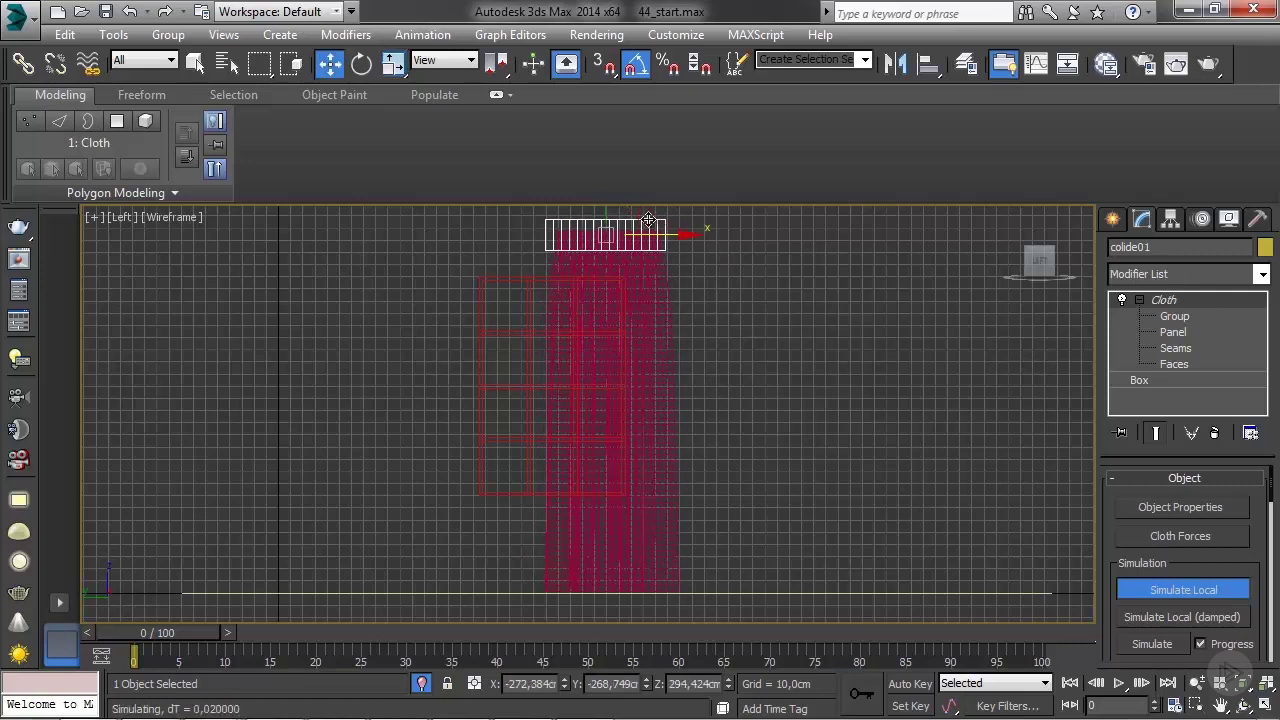
pyautogui.moveTo(677, 289); pyautogui.dragTo(666, 303, button='middle')
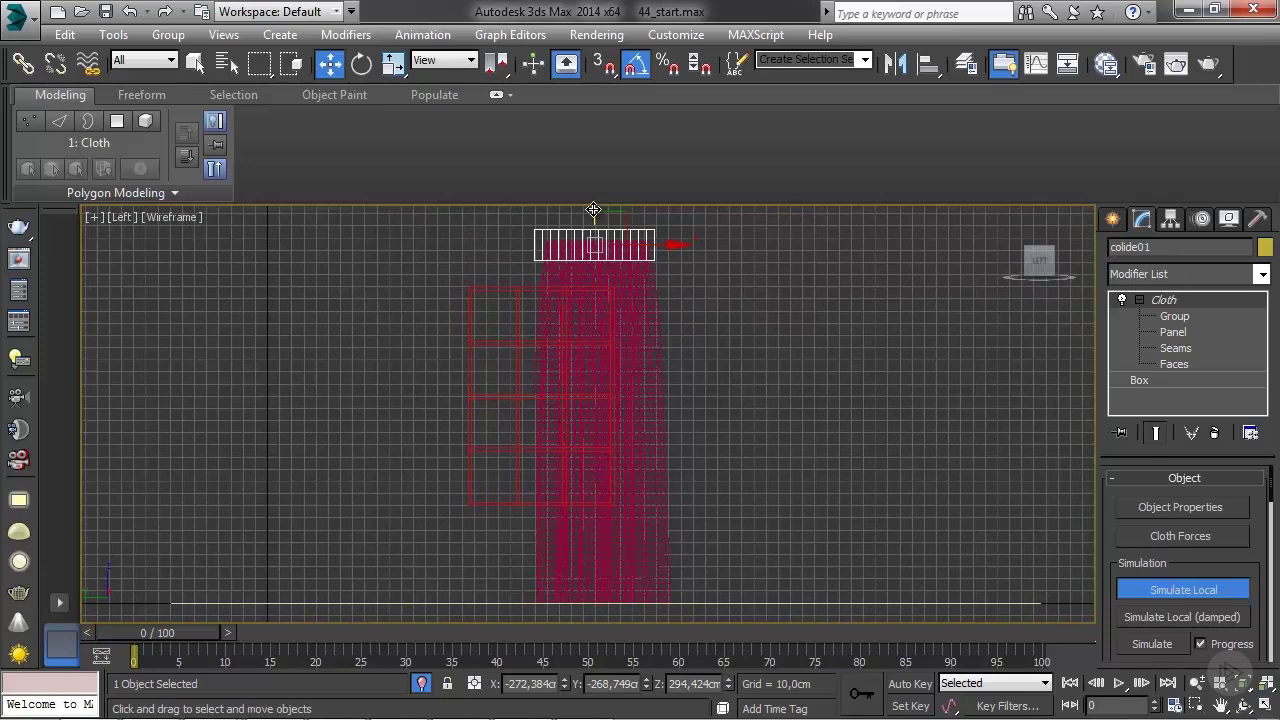
pyautogui.moveTo(594, 211); pyautogui.dragTo(591, 223)
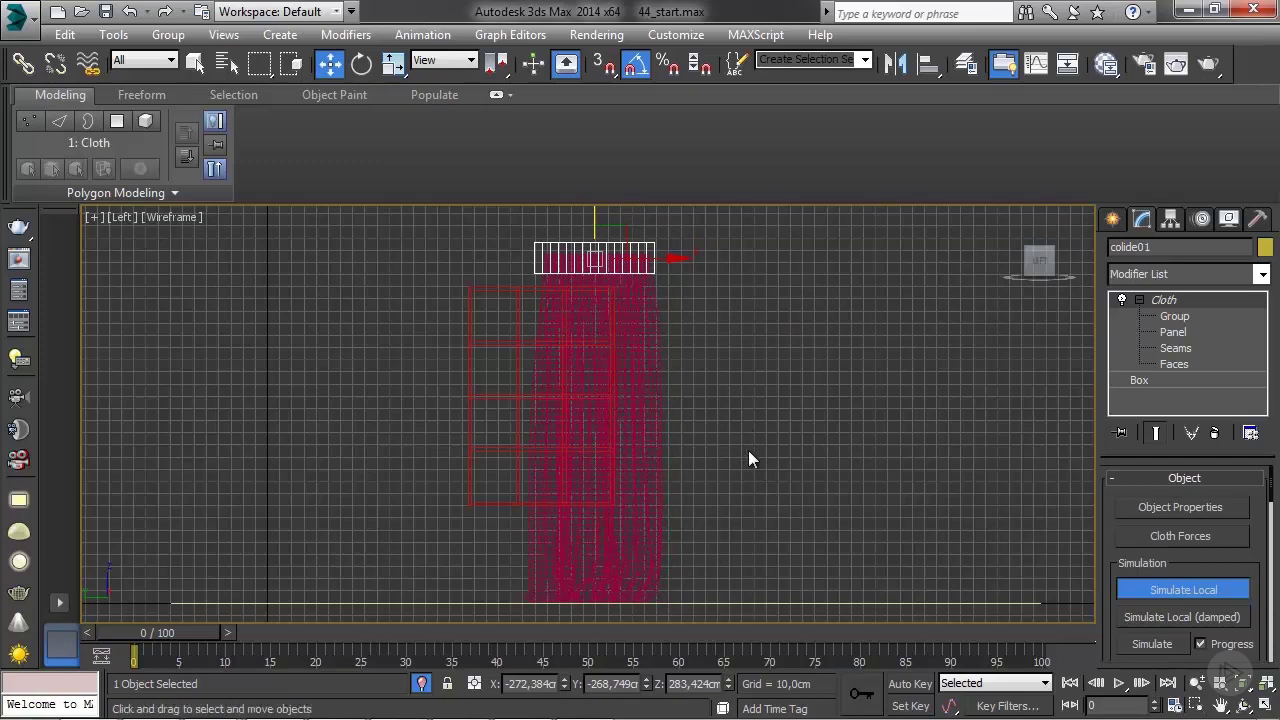
# Stop the simulation and convert the draped courtain01 to an Editable Poly
pyautogui.click(1181, 589)
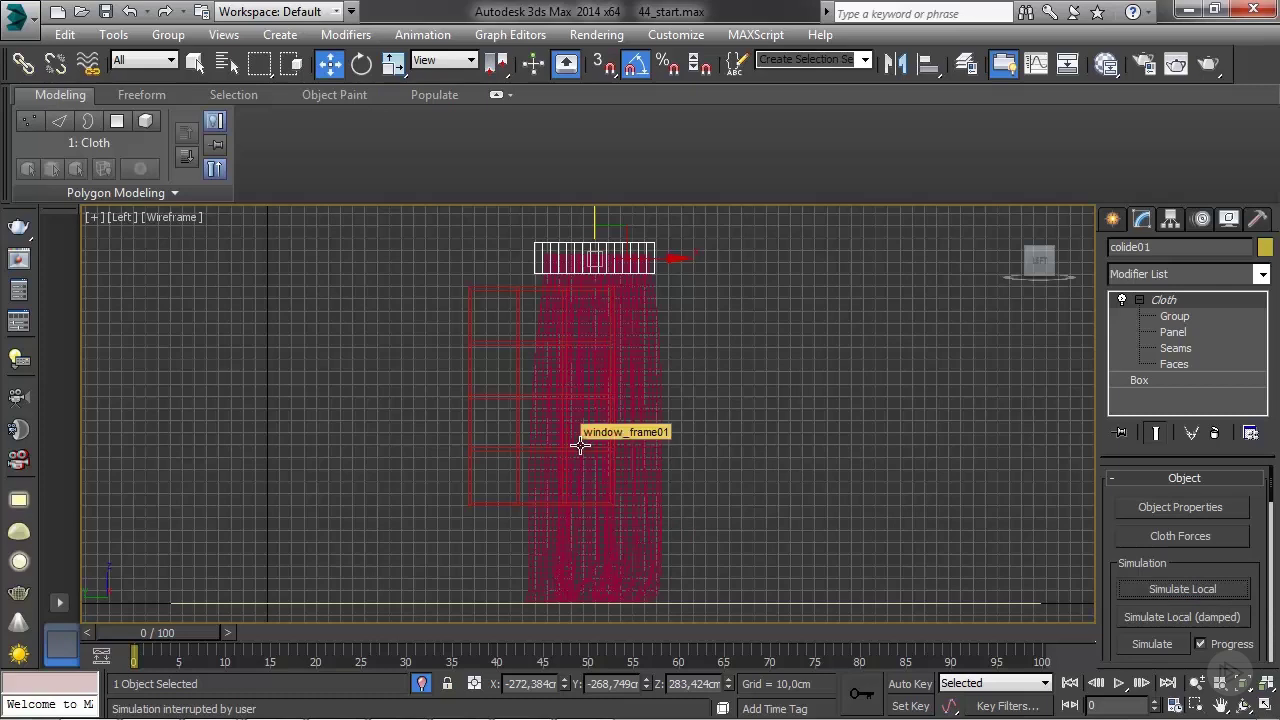
pyautogui.rightClick(627, 403)
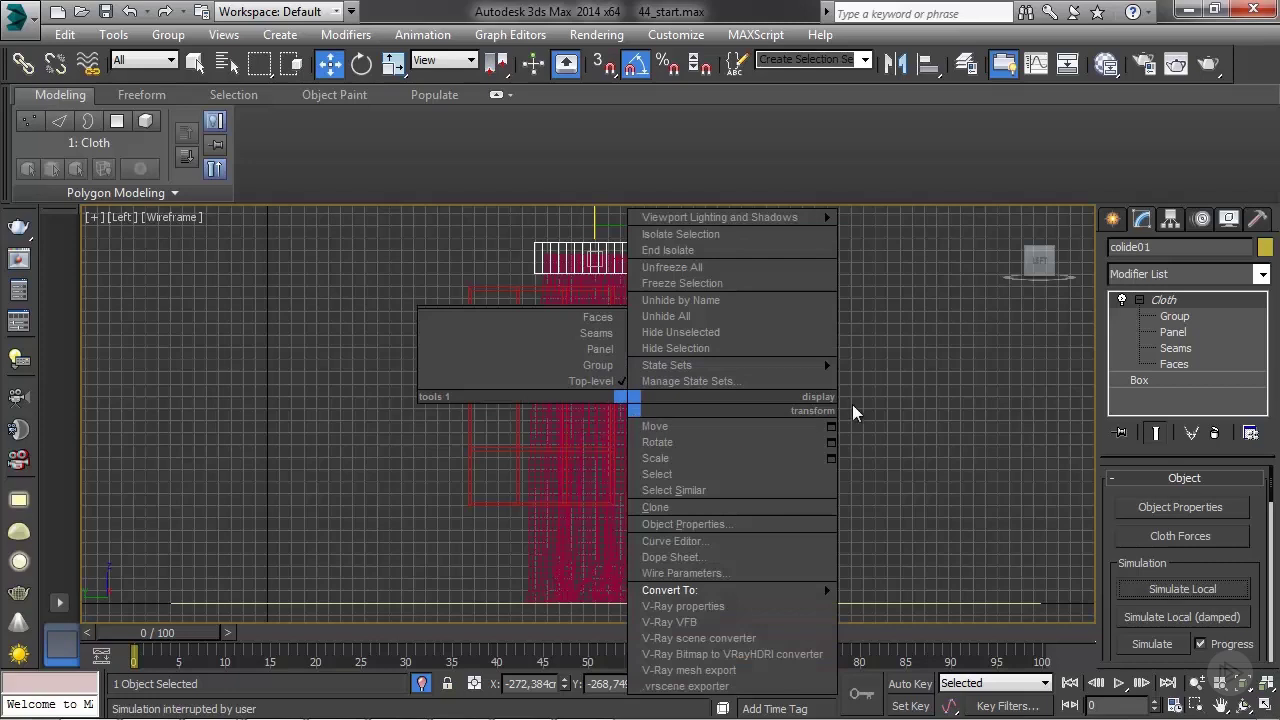
pyautogui.click(640, 417)
pyautogui.click(660, 417)
pyautogui.rightClick(633, 410)
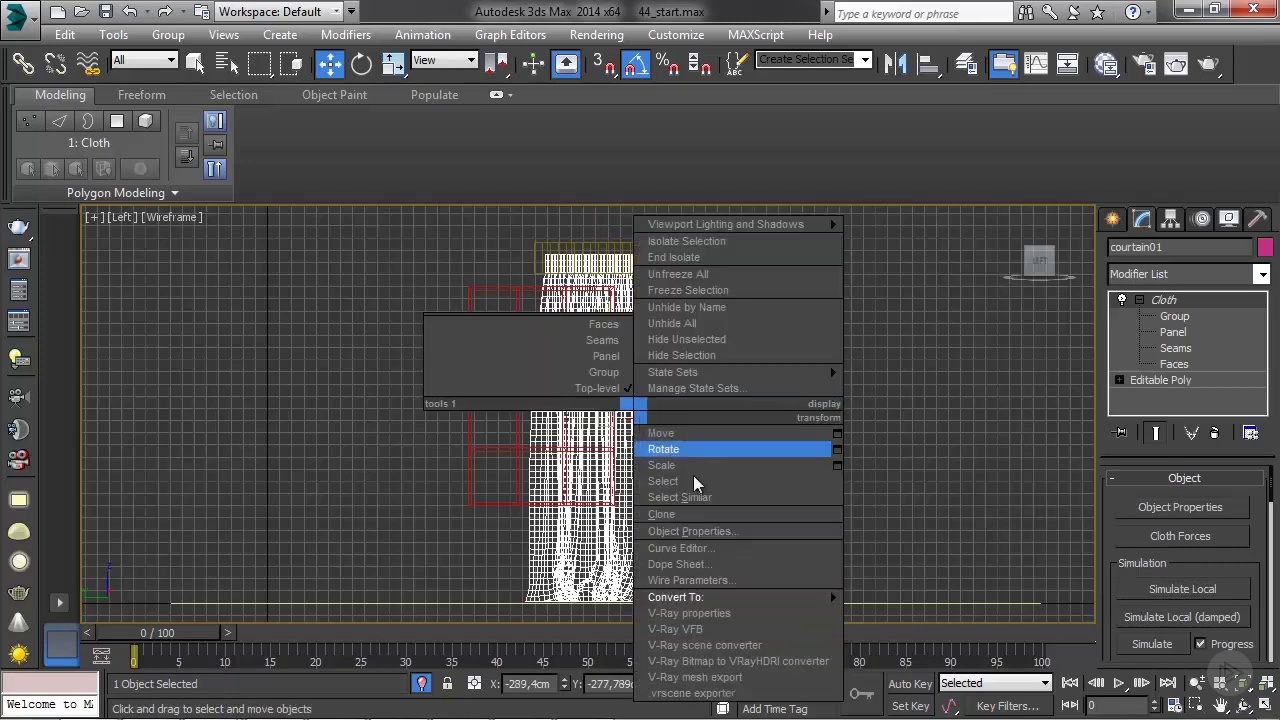
pyautogui.moveTo(815, 598)
pyautogui.click(910, 613)
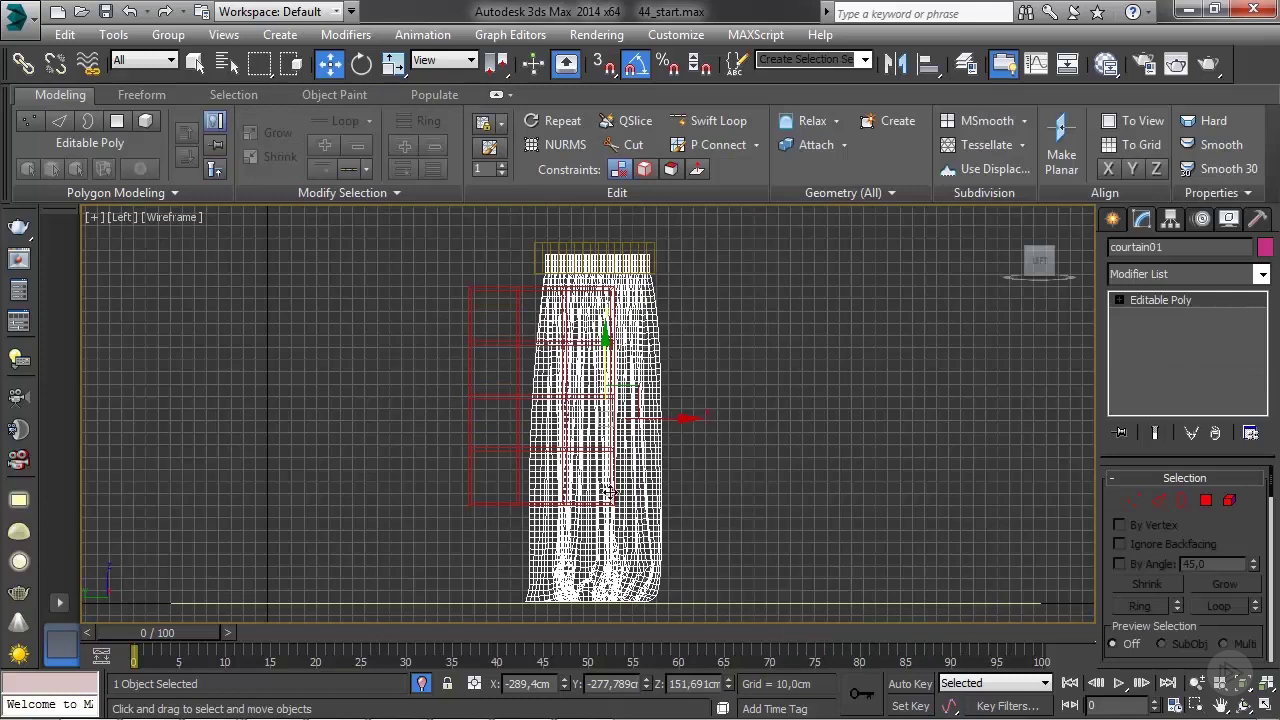
# Delete the colide01 collision box and the Plane001 ground plane
pyautogui.click(591, 245)
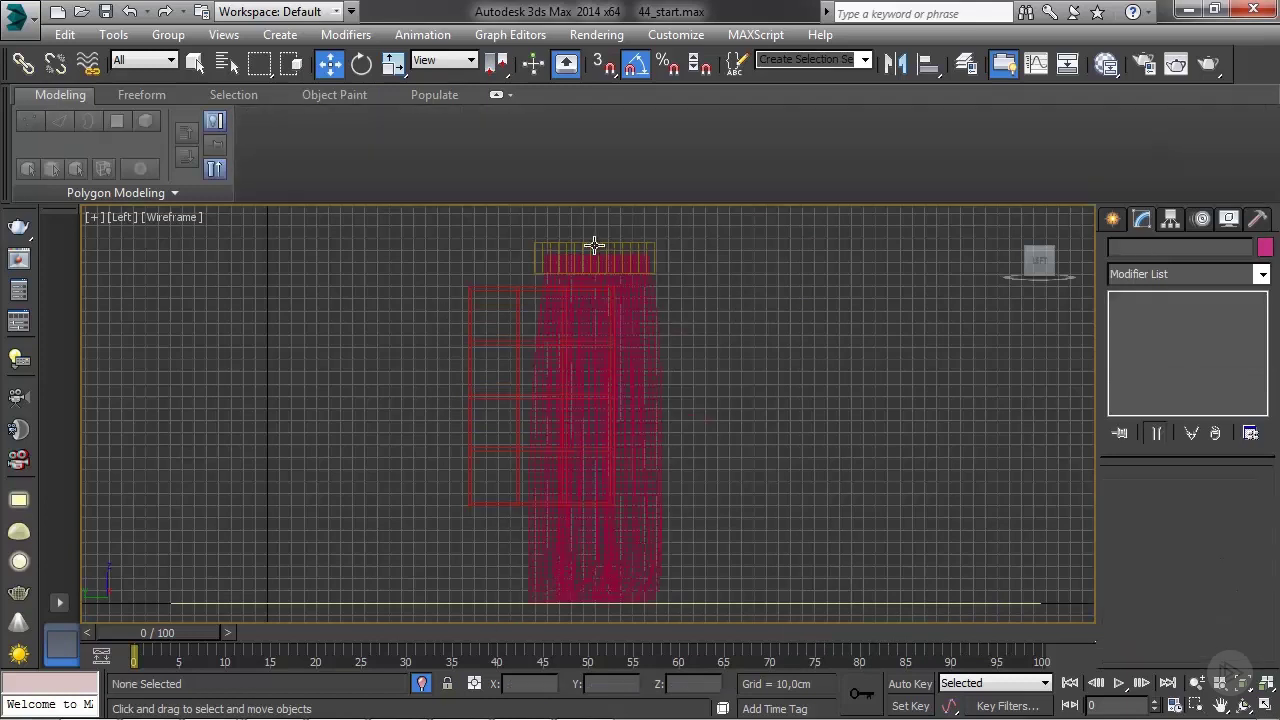
pyautogui.press('Delete')
pyautogui.click(419, 605)
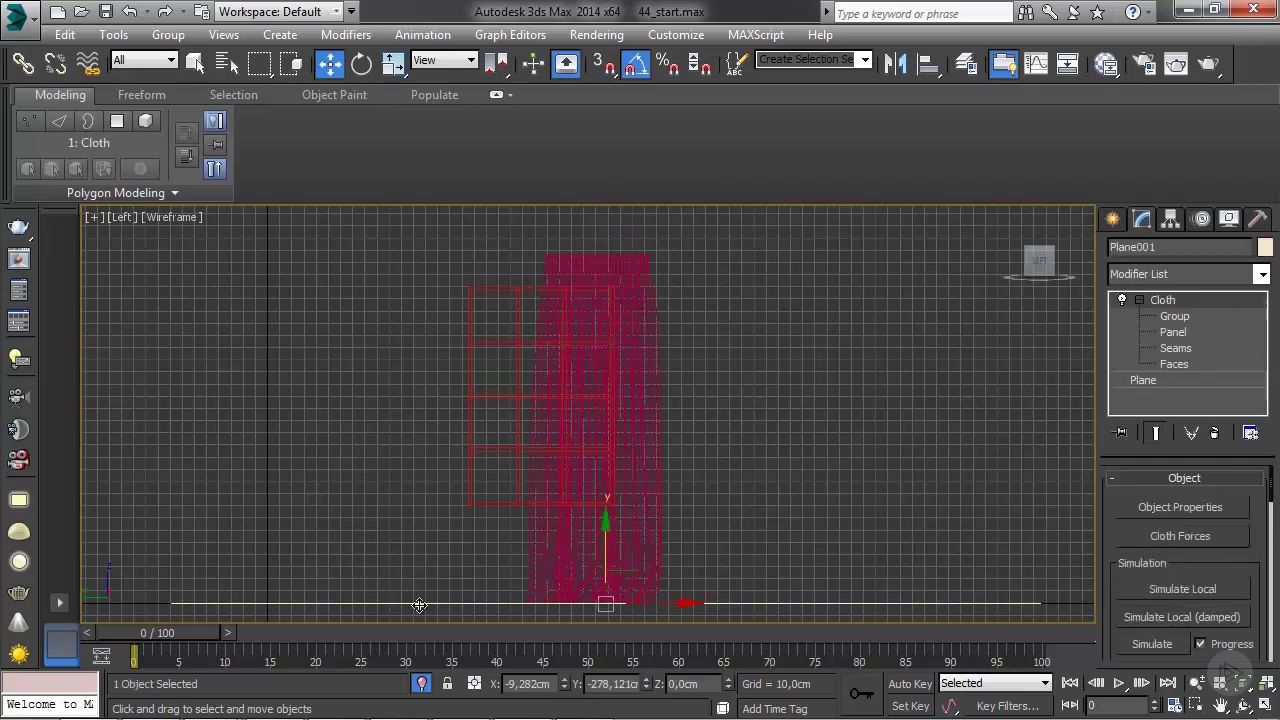
pyautogui.press('Delete')
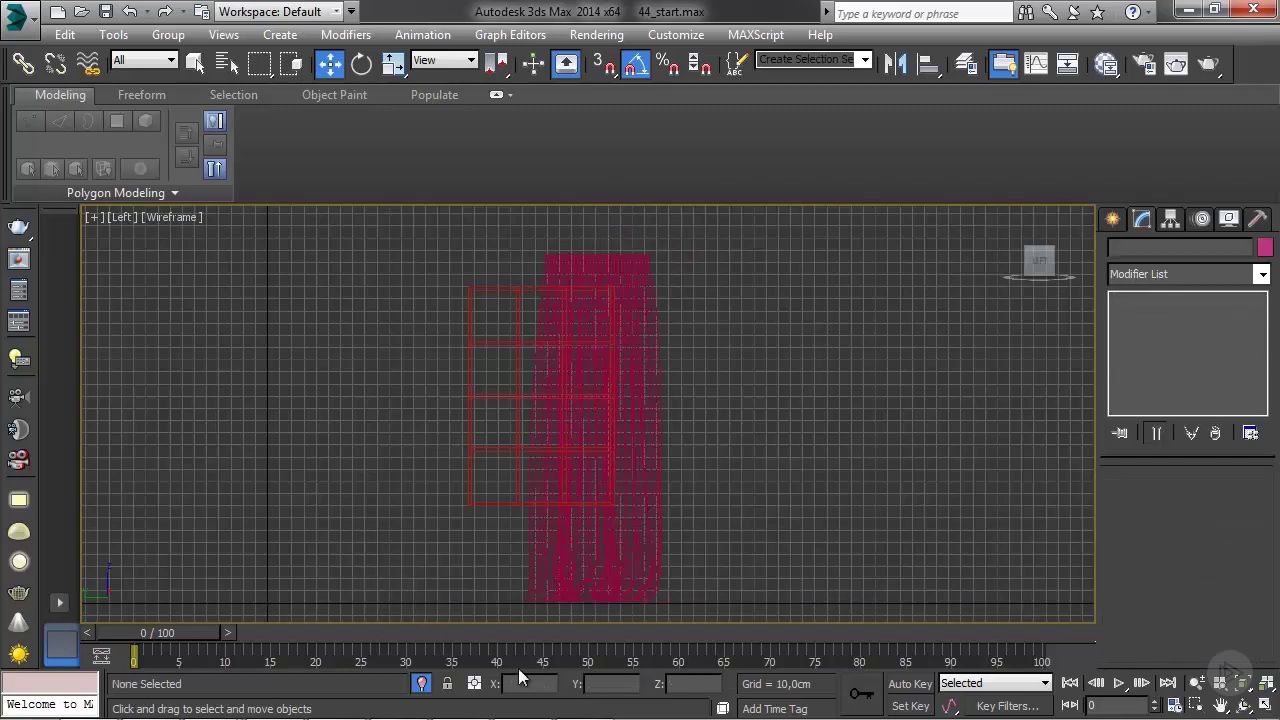
# Turn off Isolate Selection and move courtain01 left beside the window
pyautogui.click(421, 683)
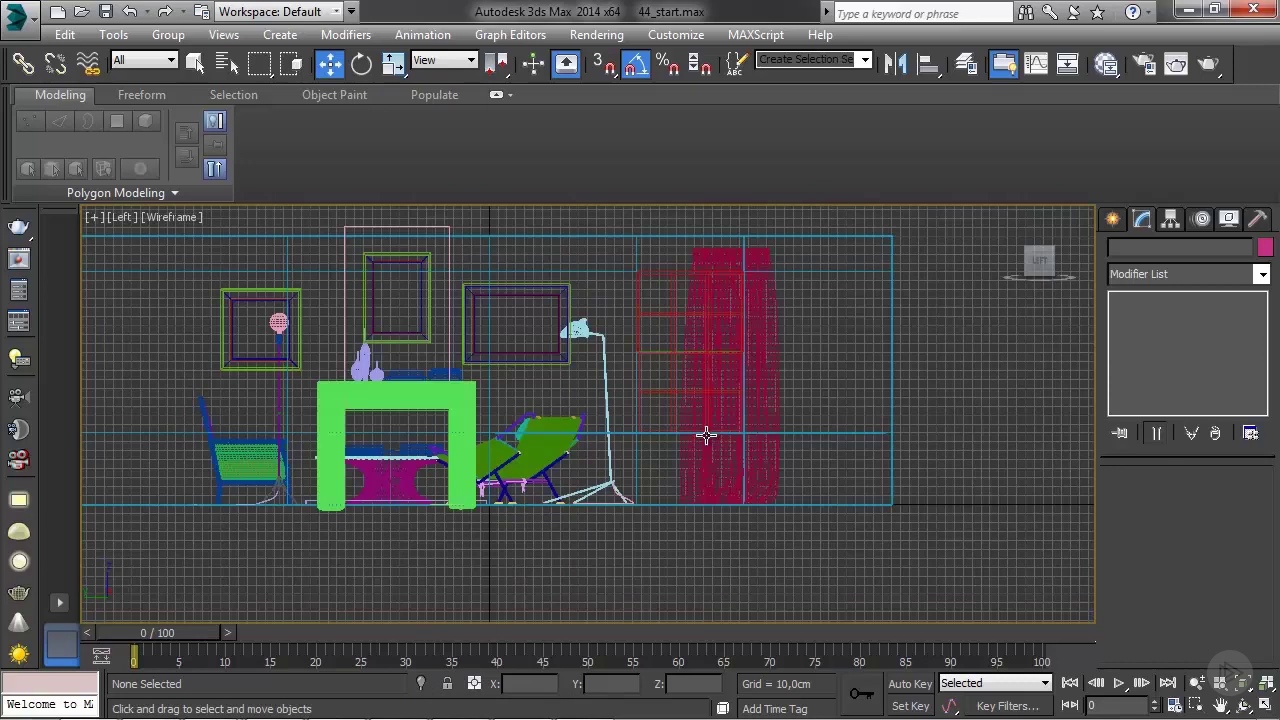
pyautogui.moveTo(706, 435); pyautogui.dragTo(526, 457, button='middle')
pyautogui.scroll(3, 590, 372)
pyautogui.scroll(-3, 631, 380)
pyautogui.moveTo(631, 380); pyautogui.dragTo(640, 383, button='middle')
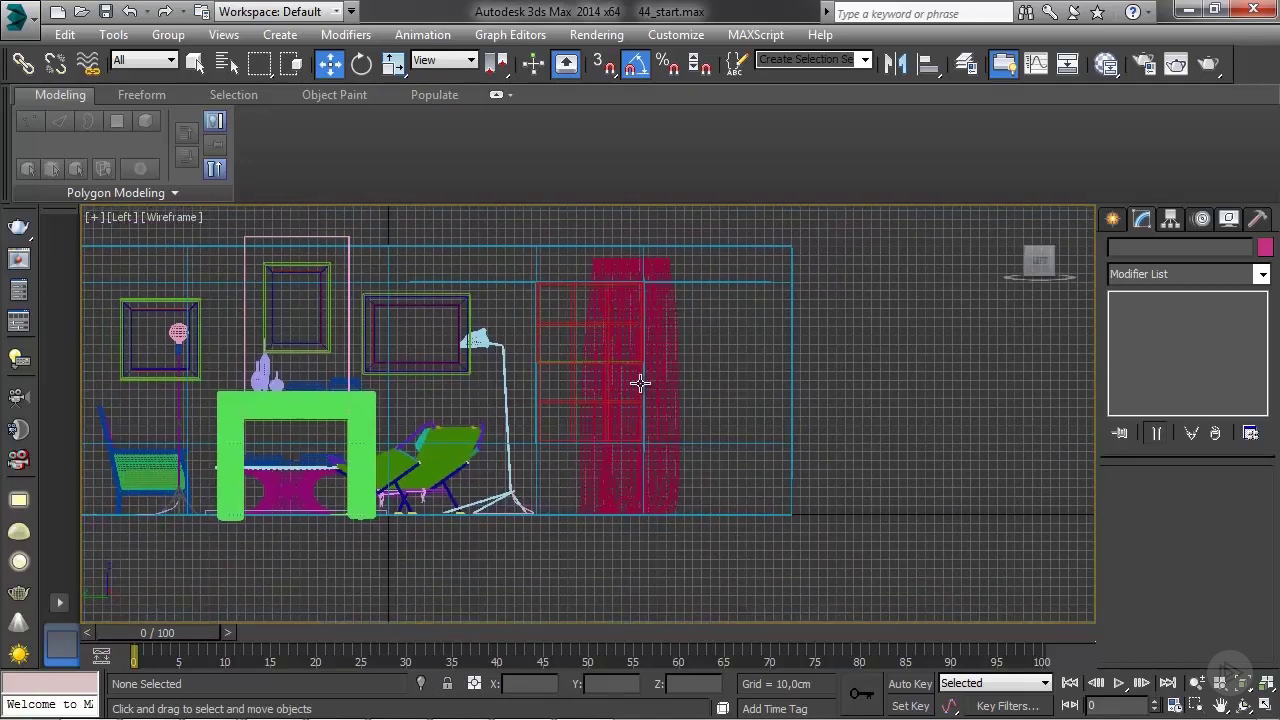
pyautogui.click(665, 371)
pyautogui.moveTo(700, 380); pyautogui.dragTo(607, 380)
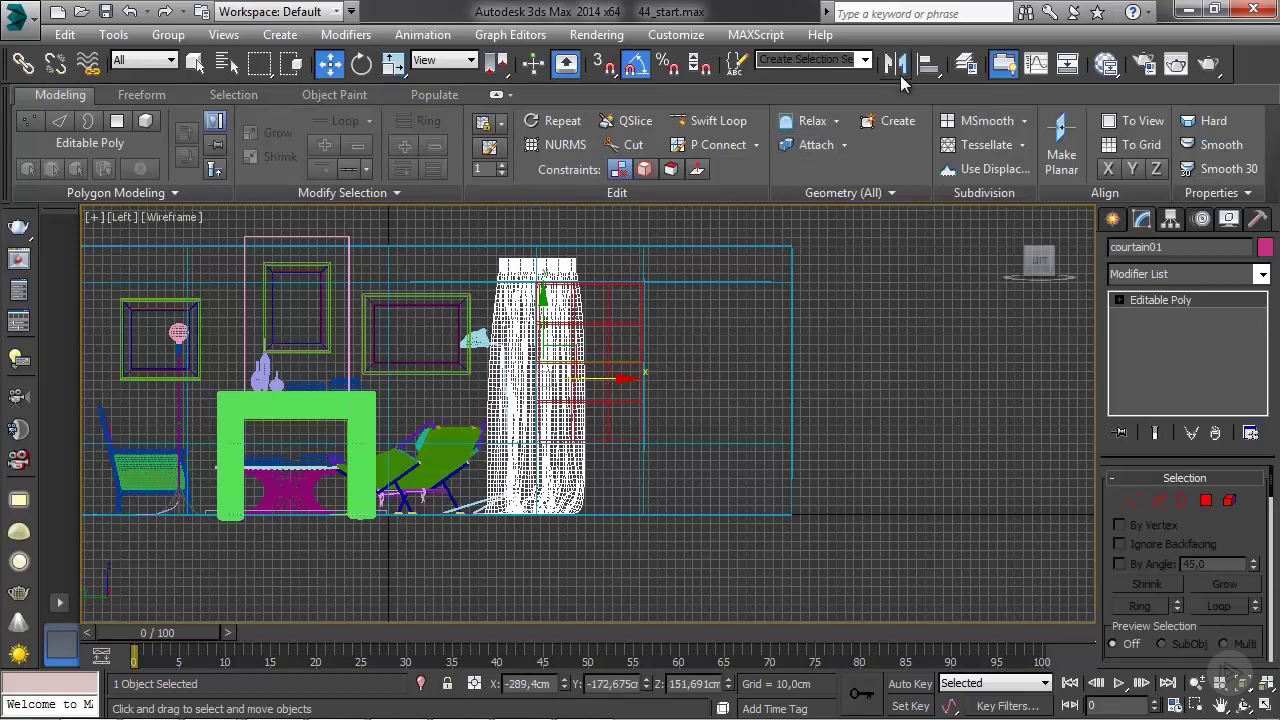
# Mirror the curtain on the X axis with No Clone
pyautogui.click(895, 64)
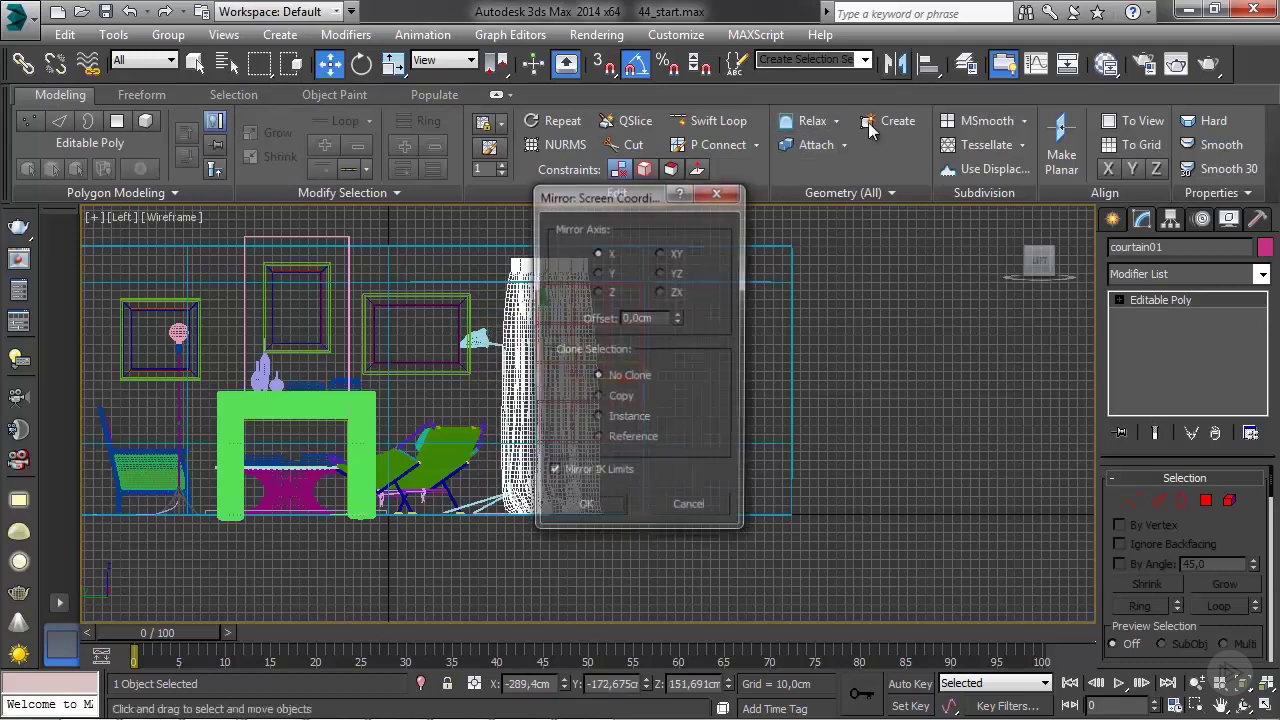
pyautogui.click(595, 511)
pyautogui.scroll(4, 550, 465)
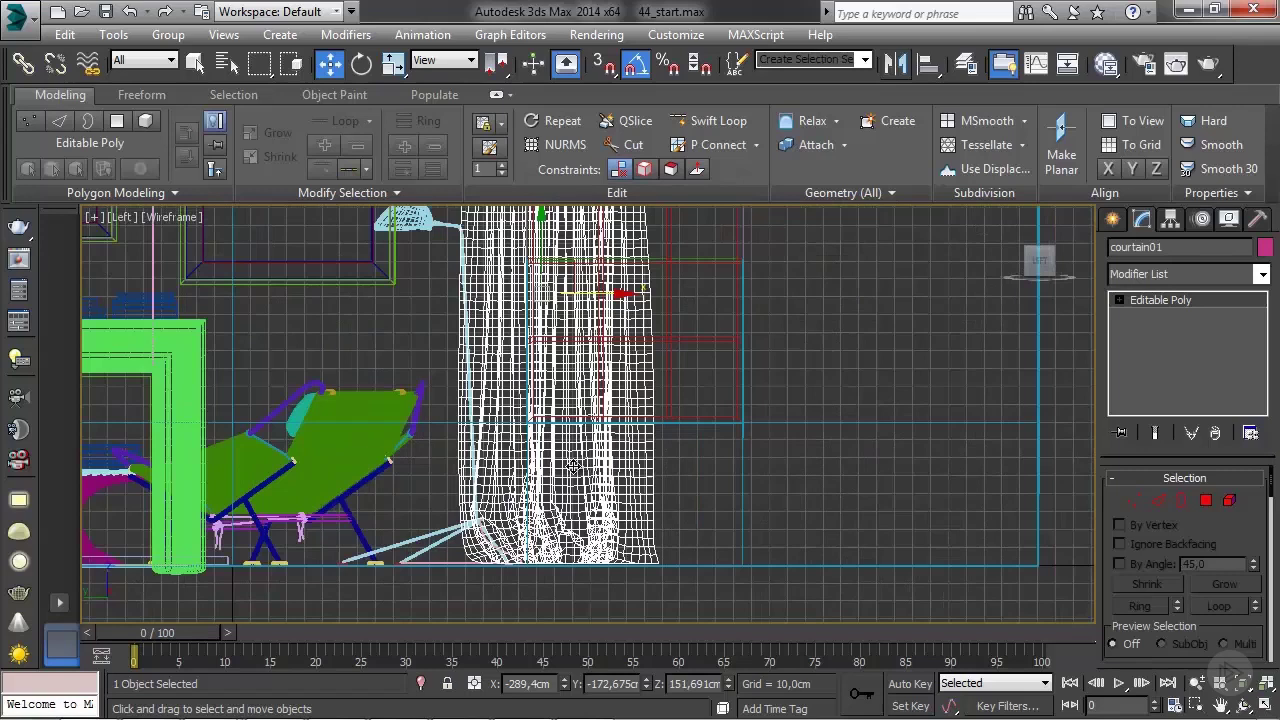
pyautogui.scroll(-4, 609, 300)
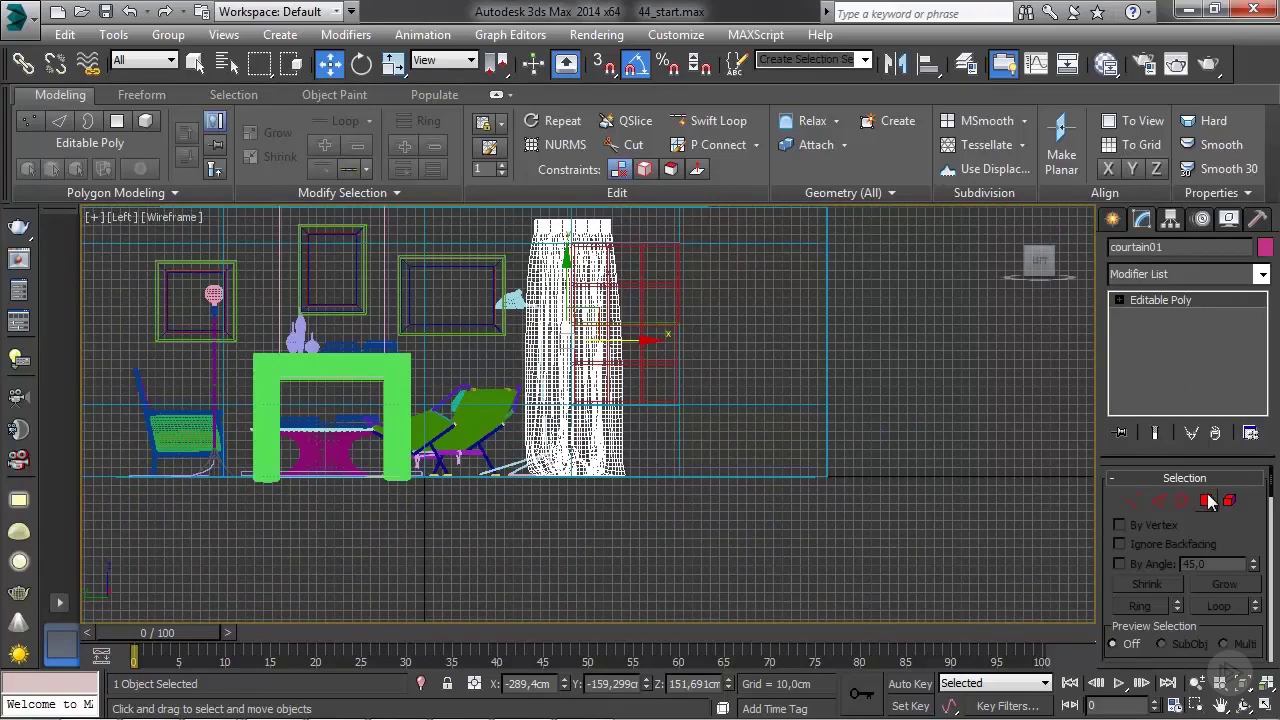
# At Polygon level, select a horizontal loop of polygons near the top and delete it
pyautogui.click(1206, 501)
pyautogui.scroll(8, 560, 330)
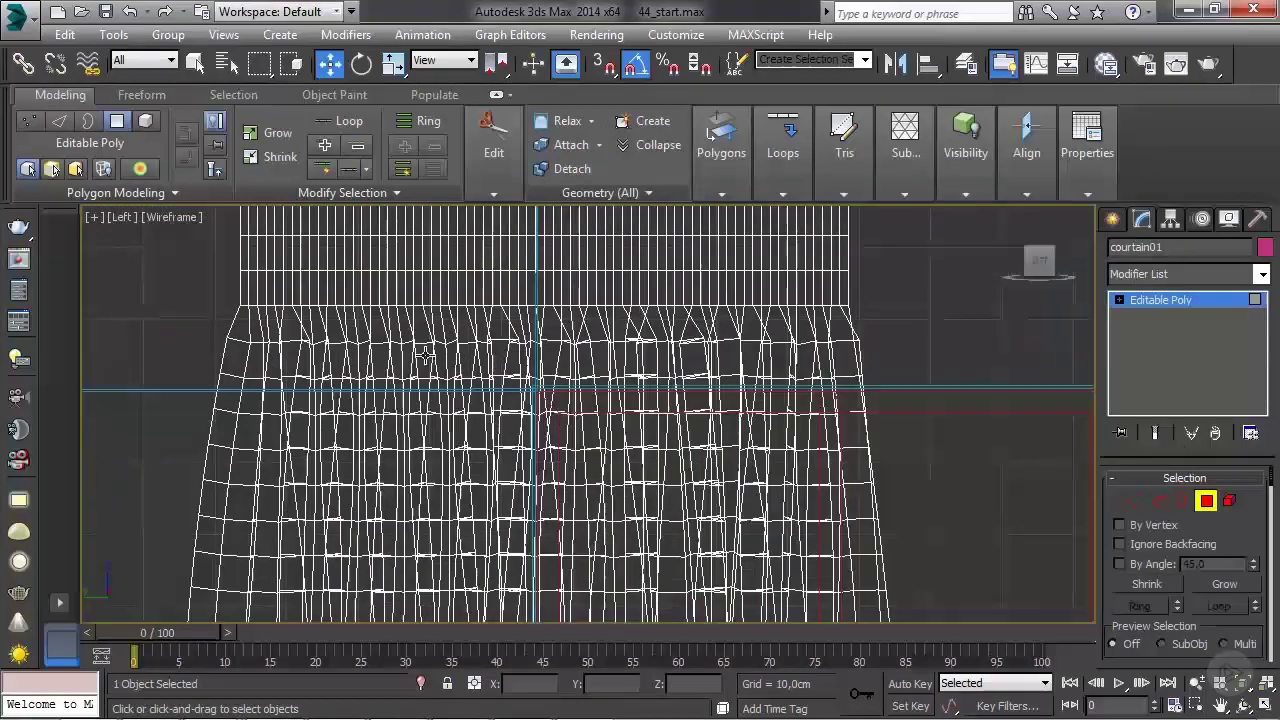
pyautogui.click(231, 361)
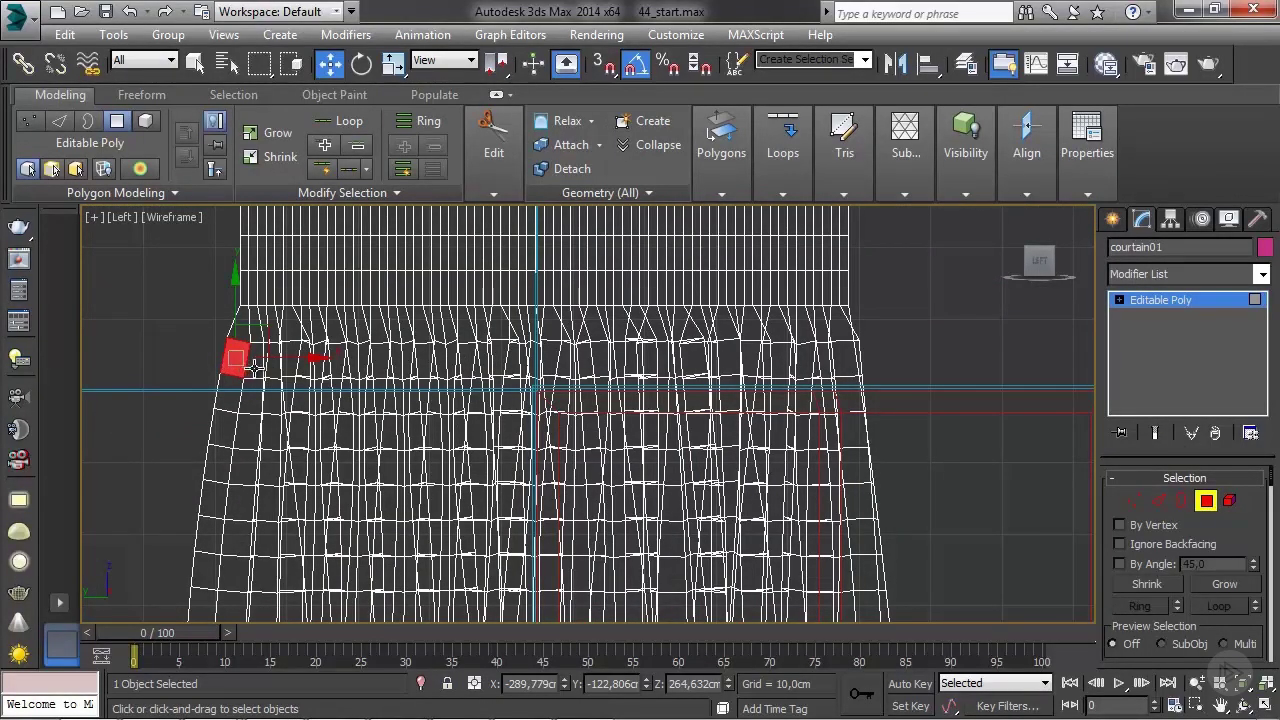
pyautogui.keyDown('shift'); pyautogui.click(254, 368); pyautogui.keyUp('shift')
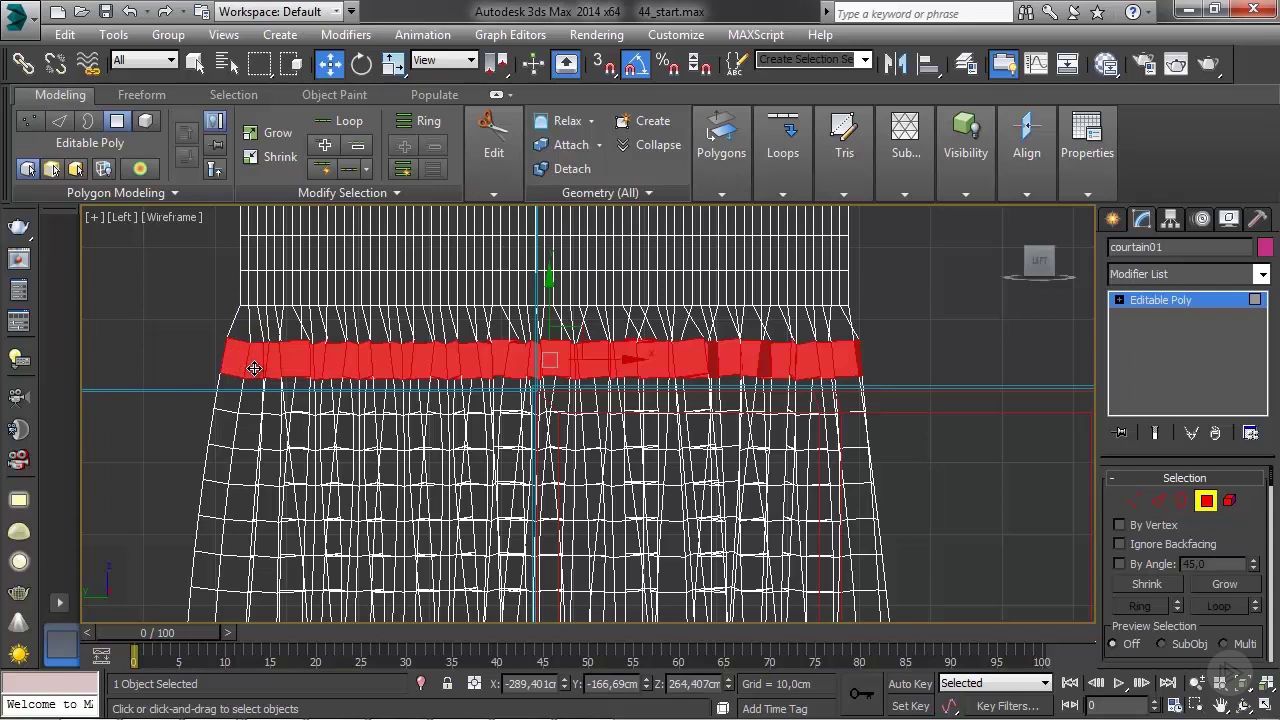
pyautogui.press('Delete')
# At Element level, delete the separated upper curtain piece
pyautogui.click(1229, 500)
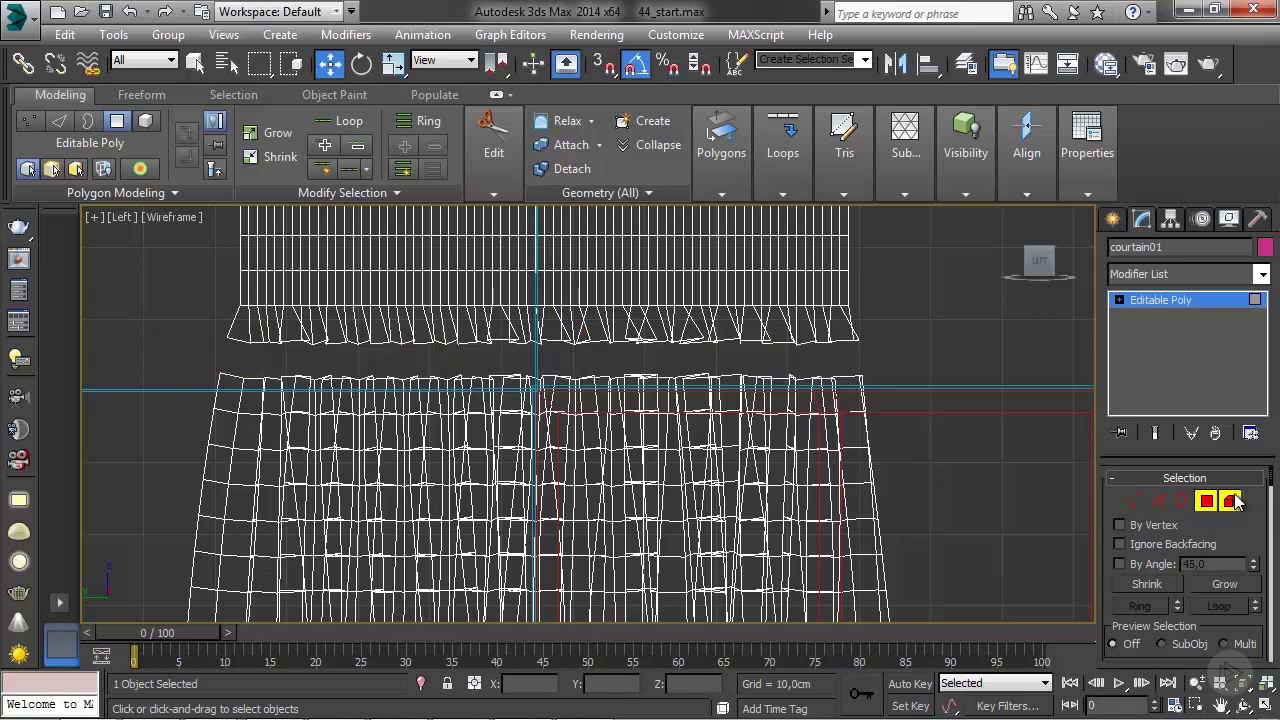
pyautogui.click(637, 296)
pyautogui.press('Delete')
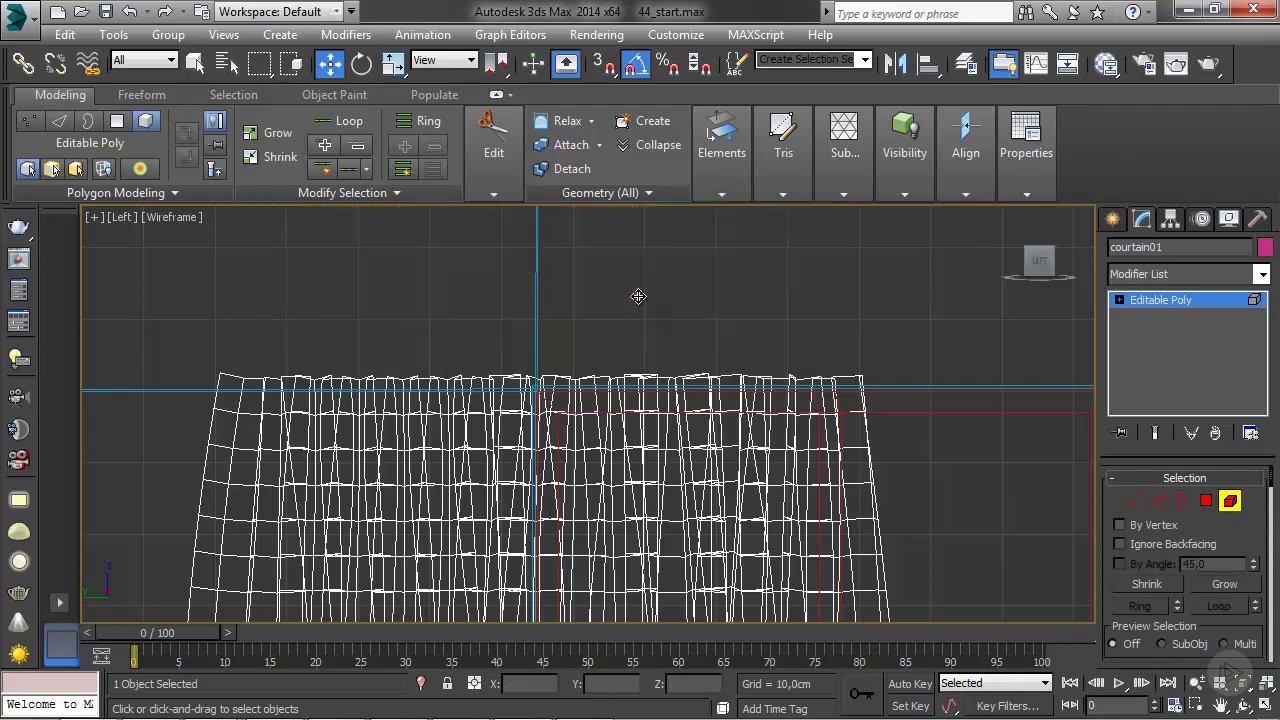
pyautogui.scroll(-2, 760, 350)
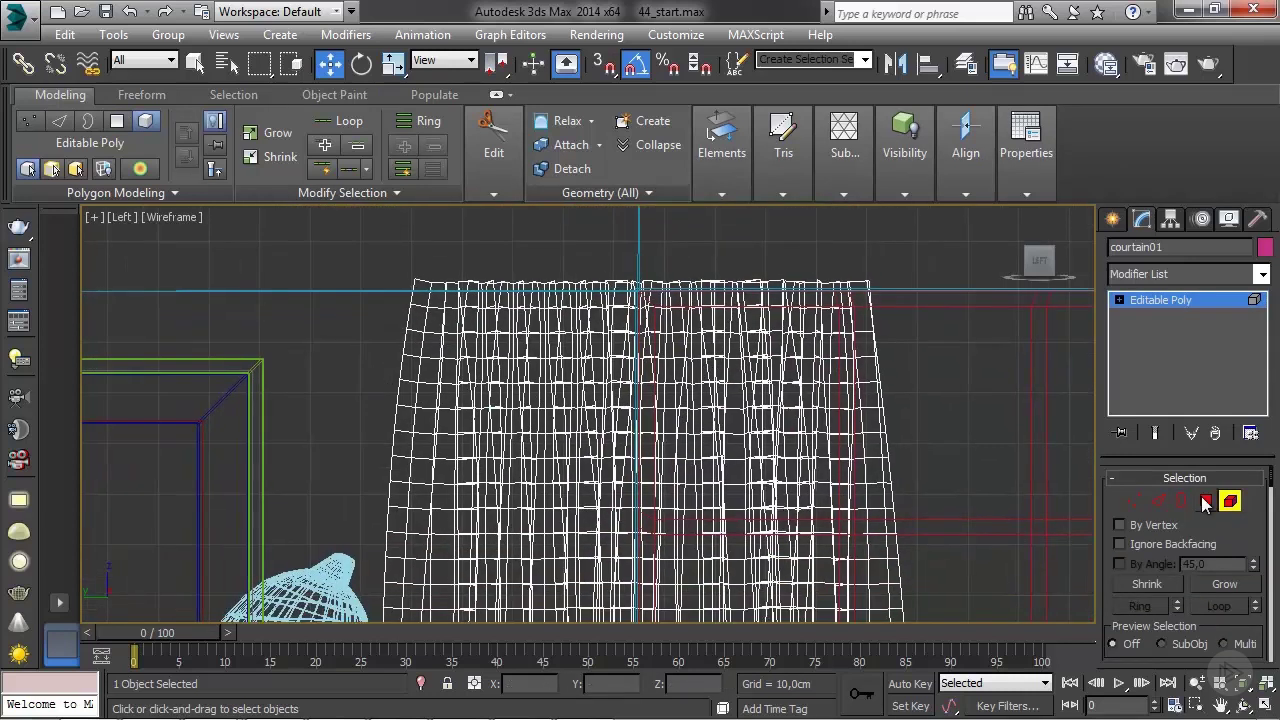
# Try selecting vertical polygon columns along the curtain's edge, then clear the selection
pyautogui.click(1229, 500)
pyautogui.press('4')
pyautogui.scroll(5, 505, 448)
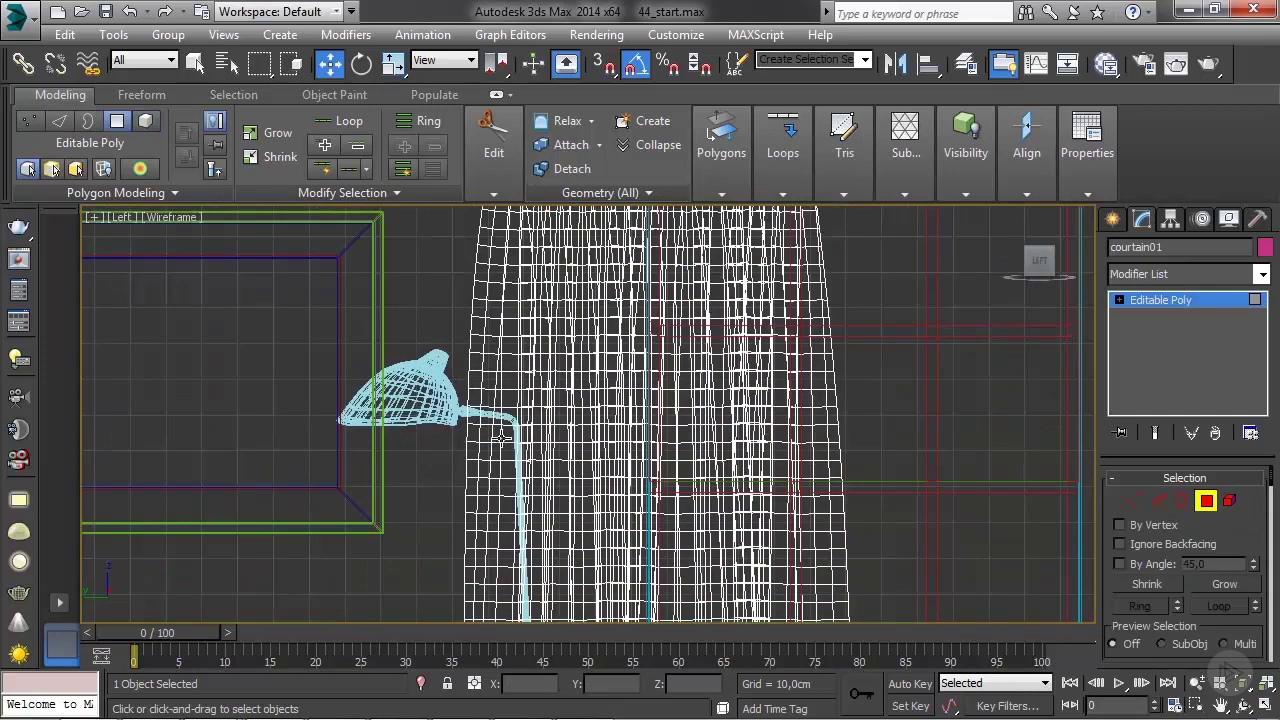
pyautogui.click(515, 463)
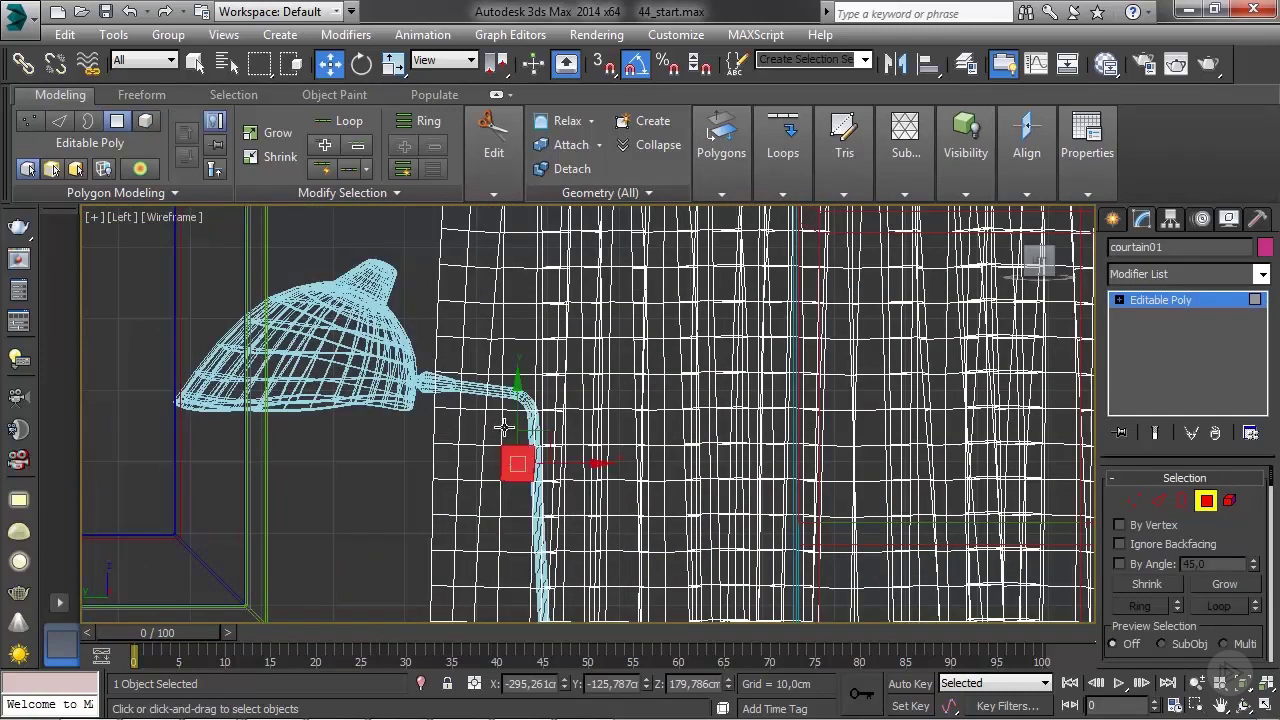
pyautogui.keyDown('shift'); pyautogui.click(505, 432); pyautogui.keyUp('shift')
pyautogui.scroll(-3, 516, 431)
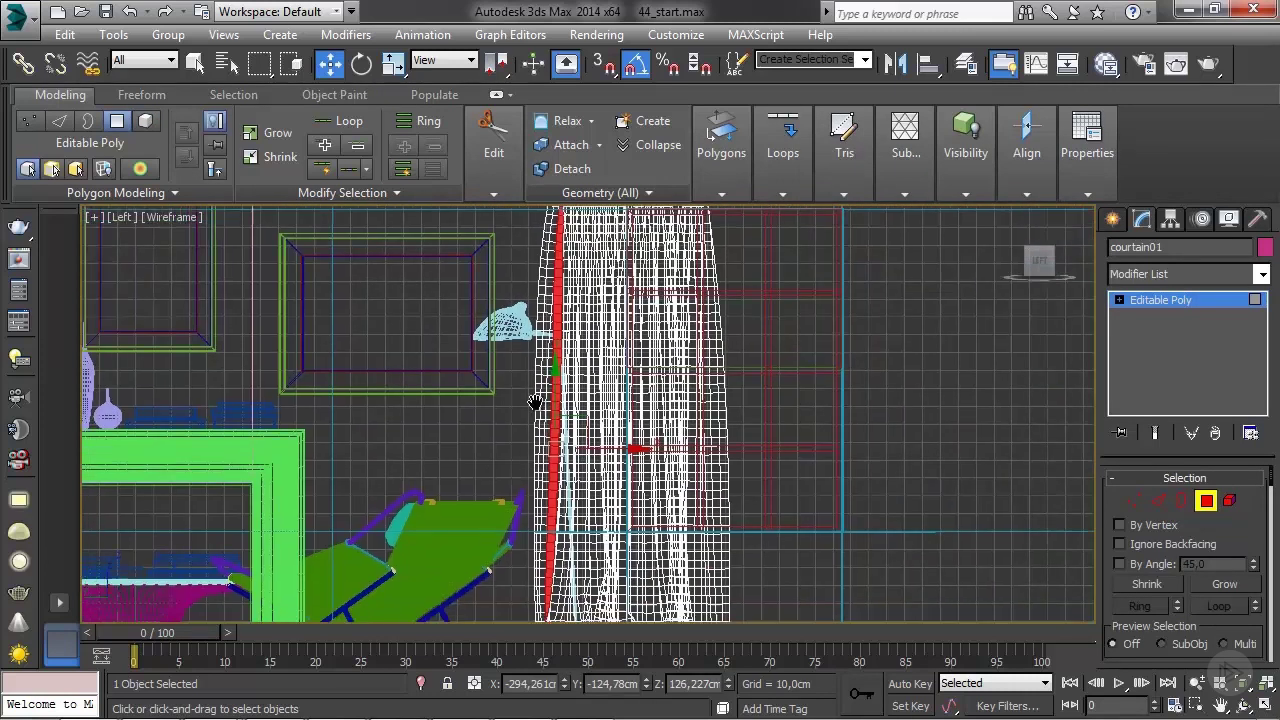
pyautogui.scroll(-3, 548, 350)
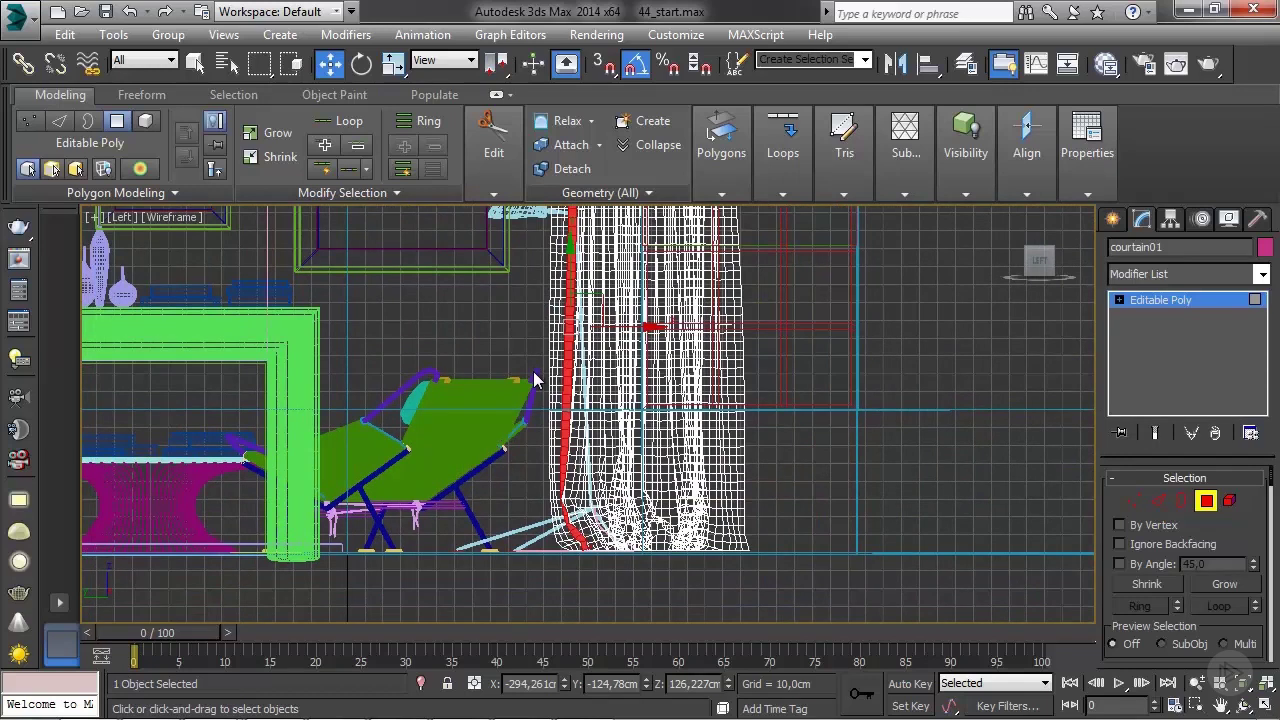
pyautogui.scroll(2, 533, 380)
pyautogui.click(532, 293)
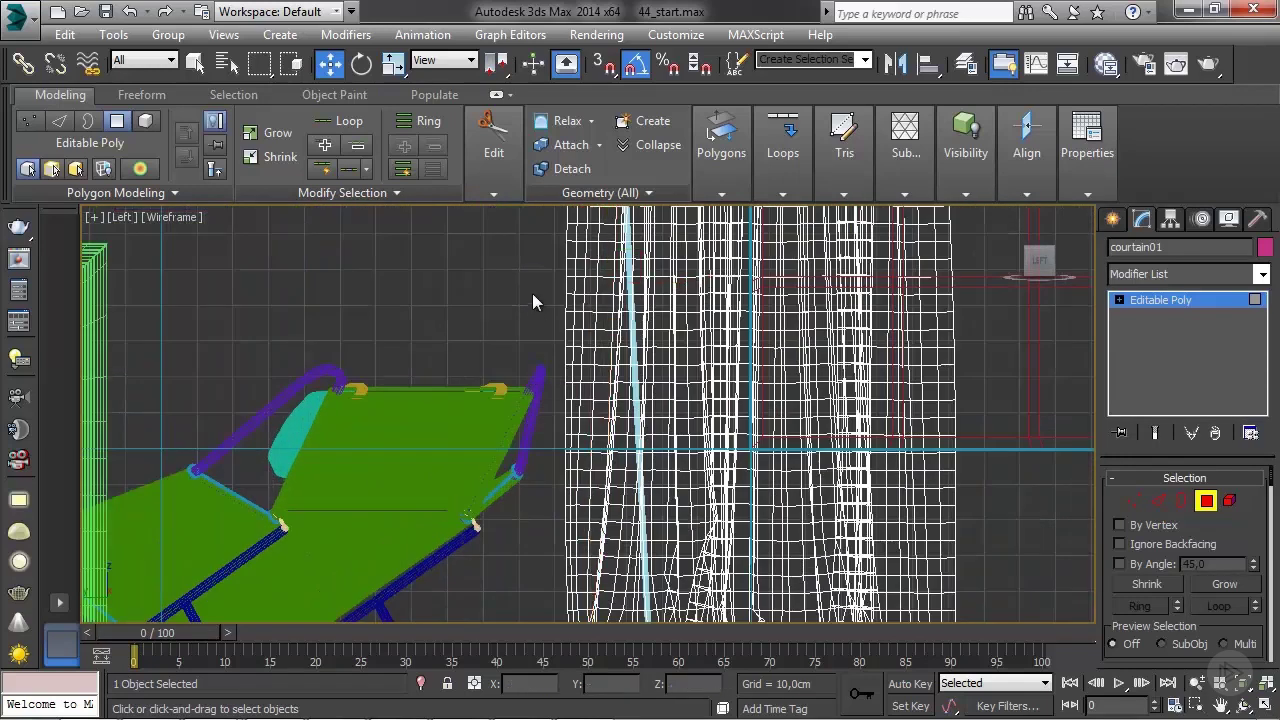
pyautogui.click(582, 287)
pyautogui.keyDown('shift'); pyautogui.click(579, 311); pyautogui.keyUp('shift')
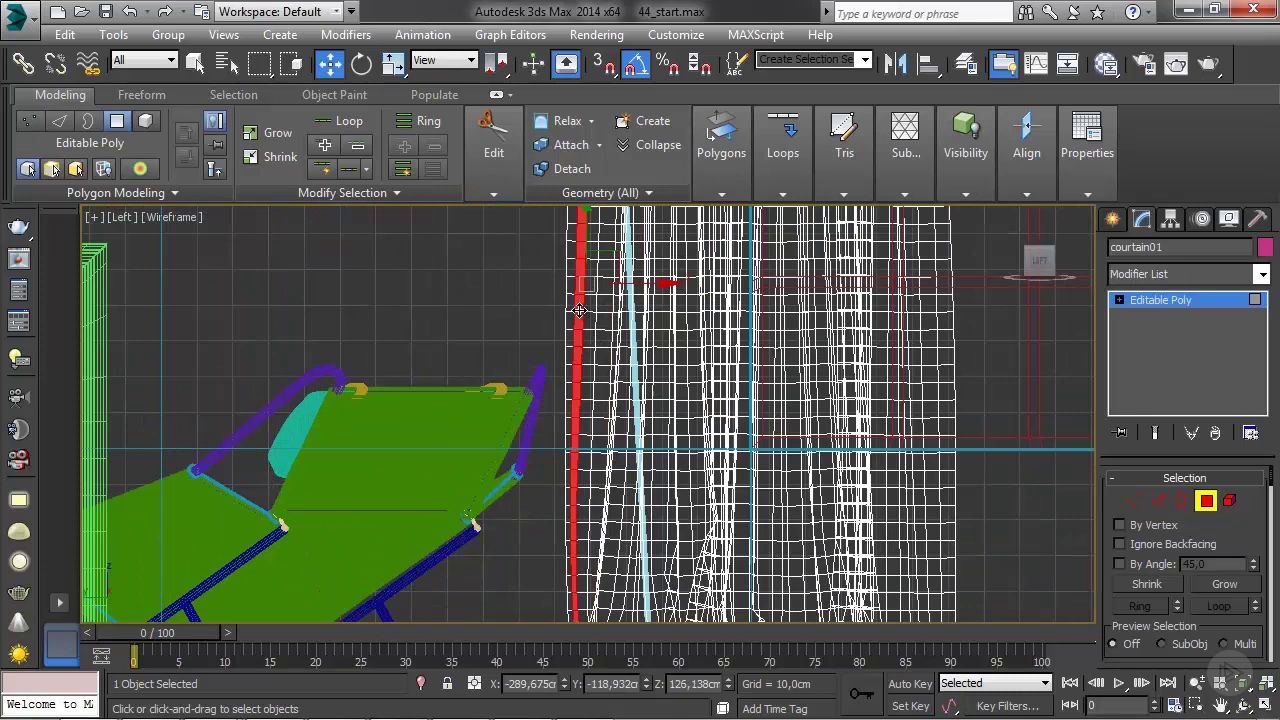
pyautogui.hotkey('ctrl', 'd')
# Select the loose vertical strip as an element, delete it, and inspect in perspective
pyautogui.click(1229, 500)
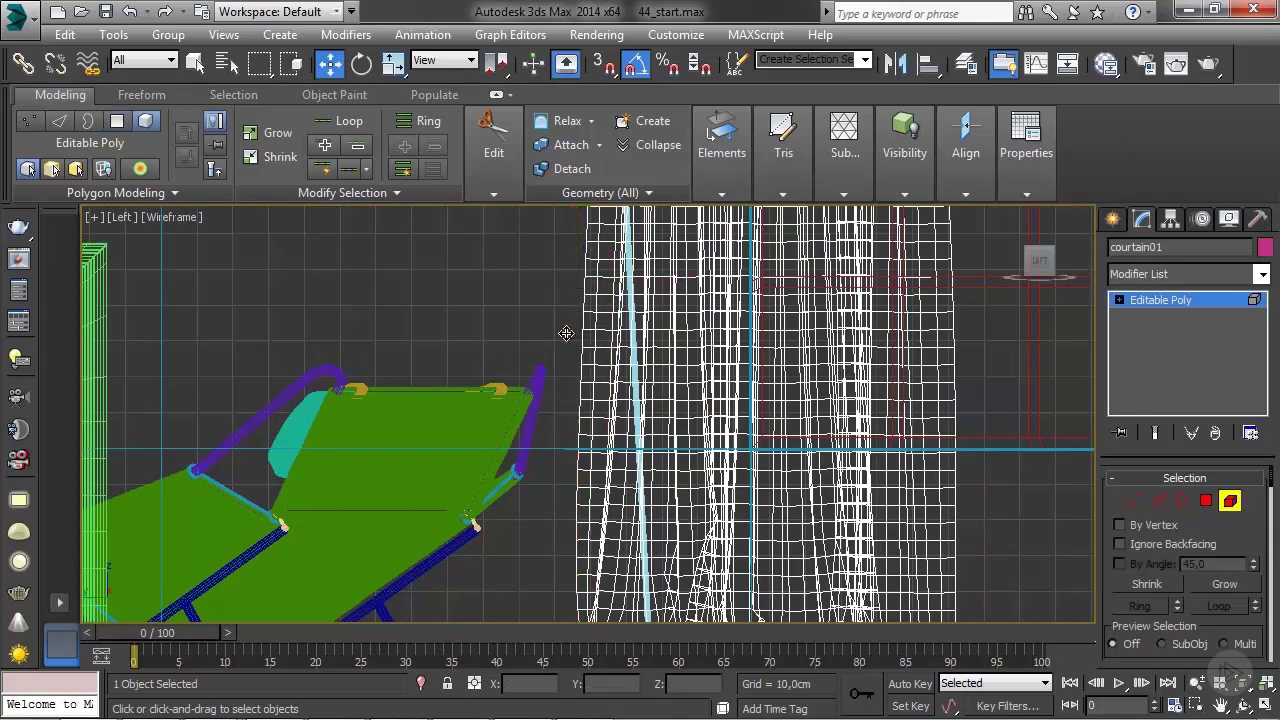
pyautogui.moveTo(809, 503); pyautogui.dragTo(624, 418, button='middle')
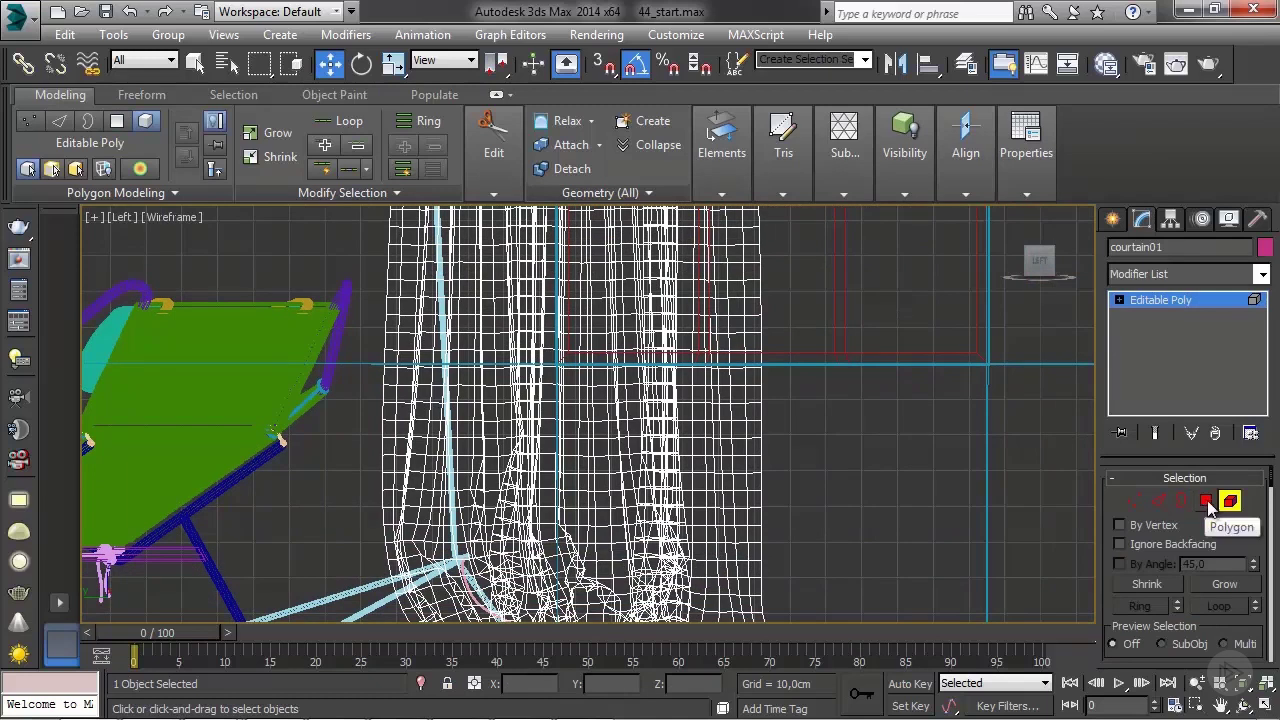
pyautogui.click(1206, 500)
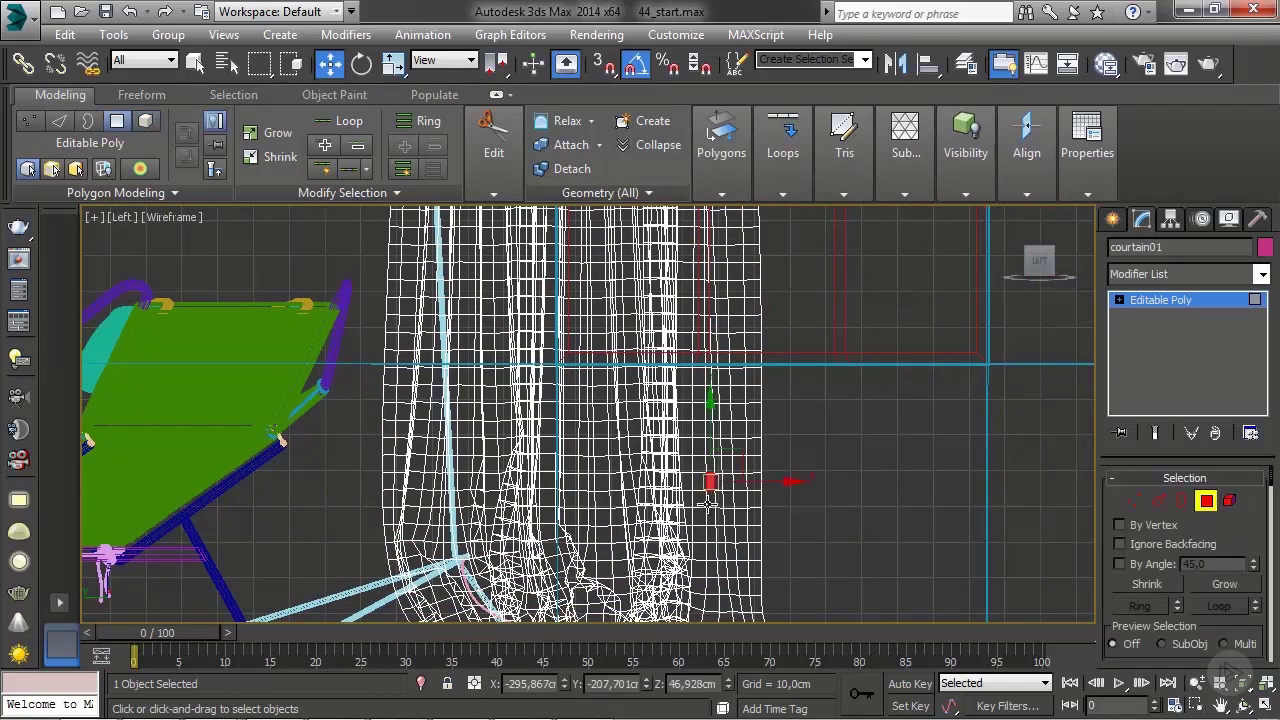
pyautogui.click(710, 500)
pyautogui.keyDown('shift'); pyautogui.click(713, 501); pyautogui.keyUp('shift')
pyautogui.hotkey('ctrl', 'd')
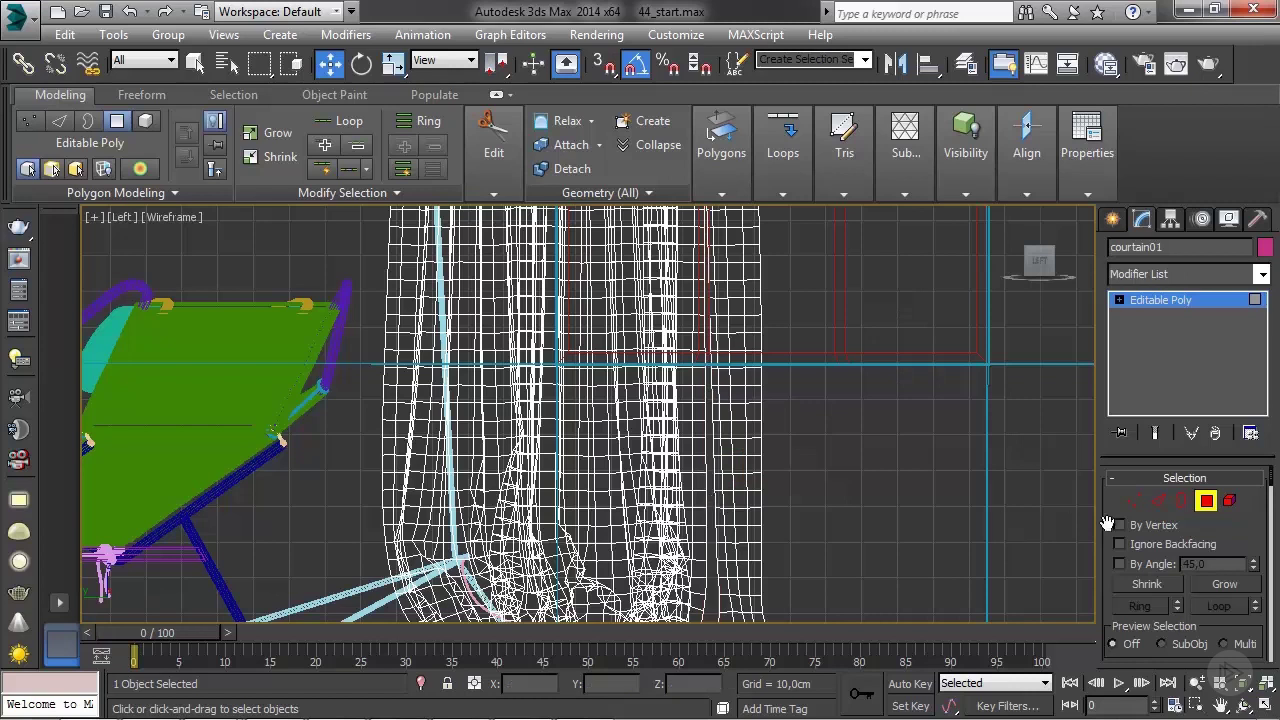
pyautogui.click(1229, 500)
pyautogui.click(738, 502)
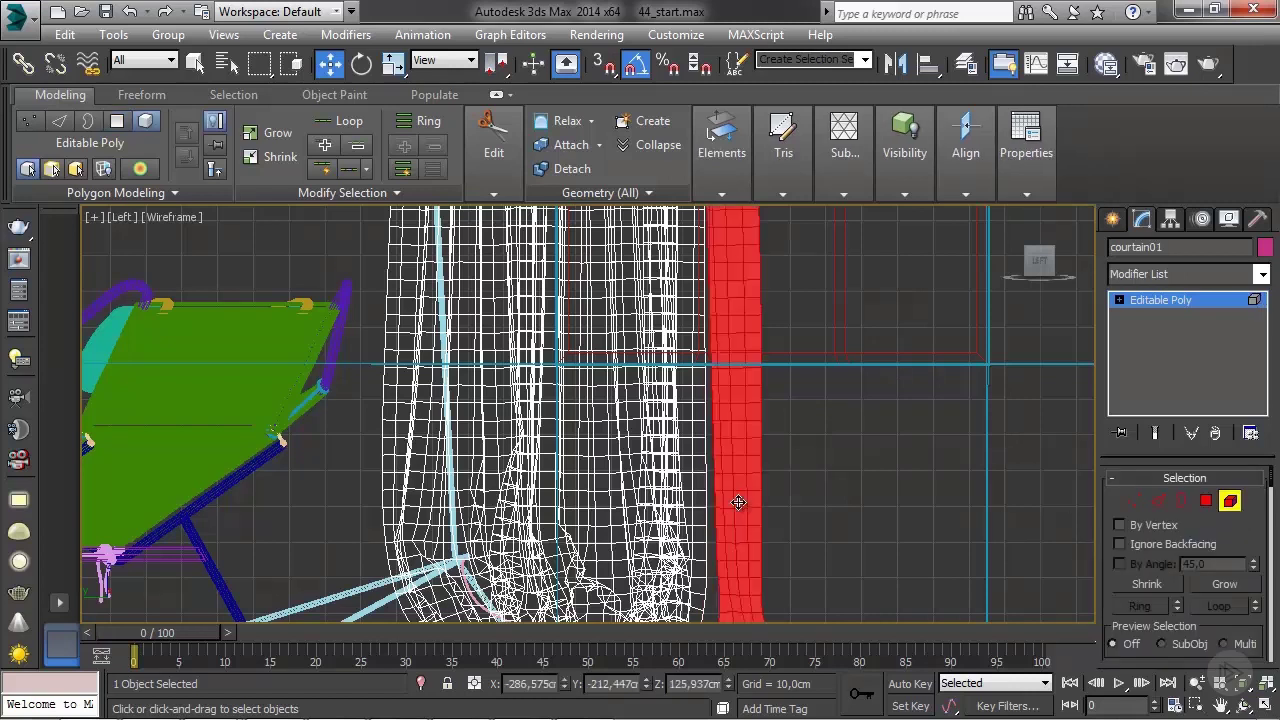
pyautogui.press('Delete')
pyautogui.press('p')
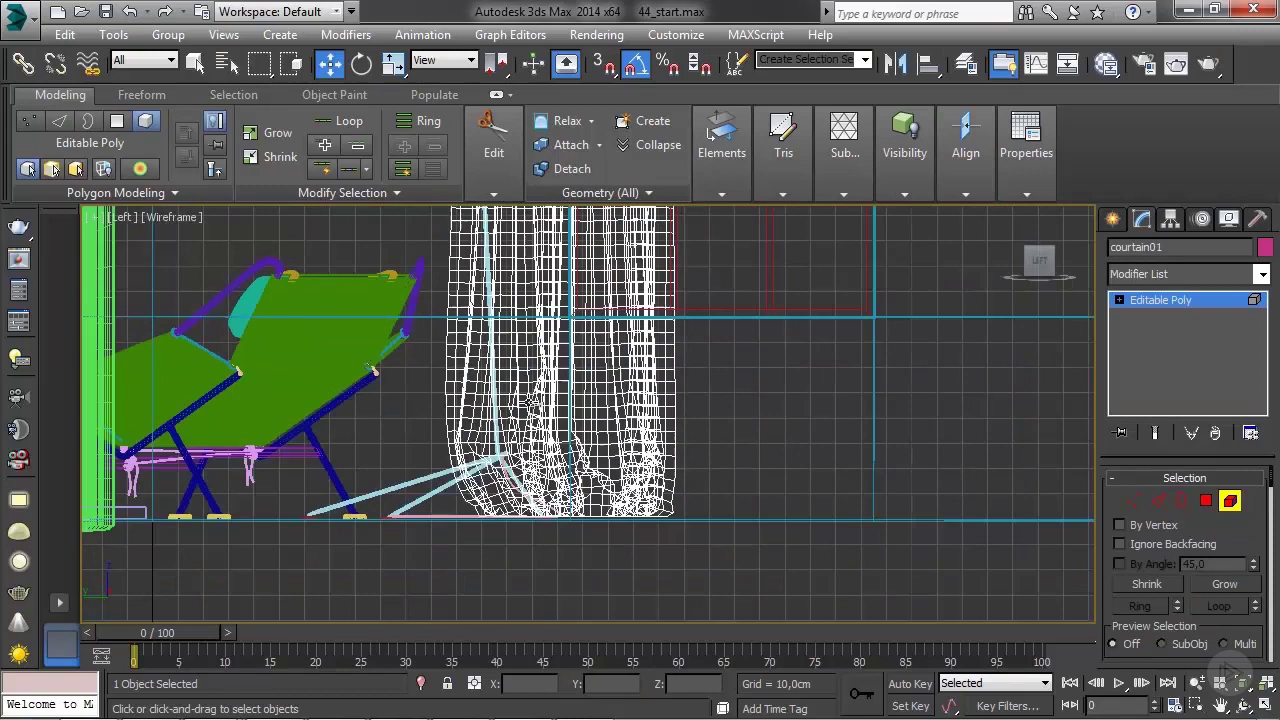
pyautogui.keyDown('alt'); pyautogui.moveTo(530, 404); pyautogui.dragTo(523, 457, button='middle'); pyautogui.keyUp('alt')
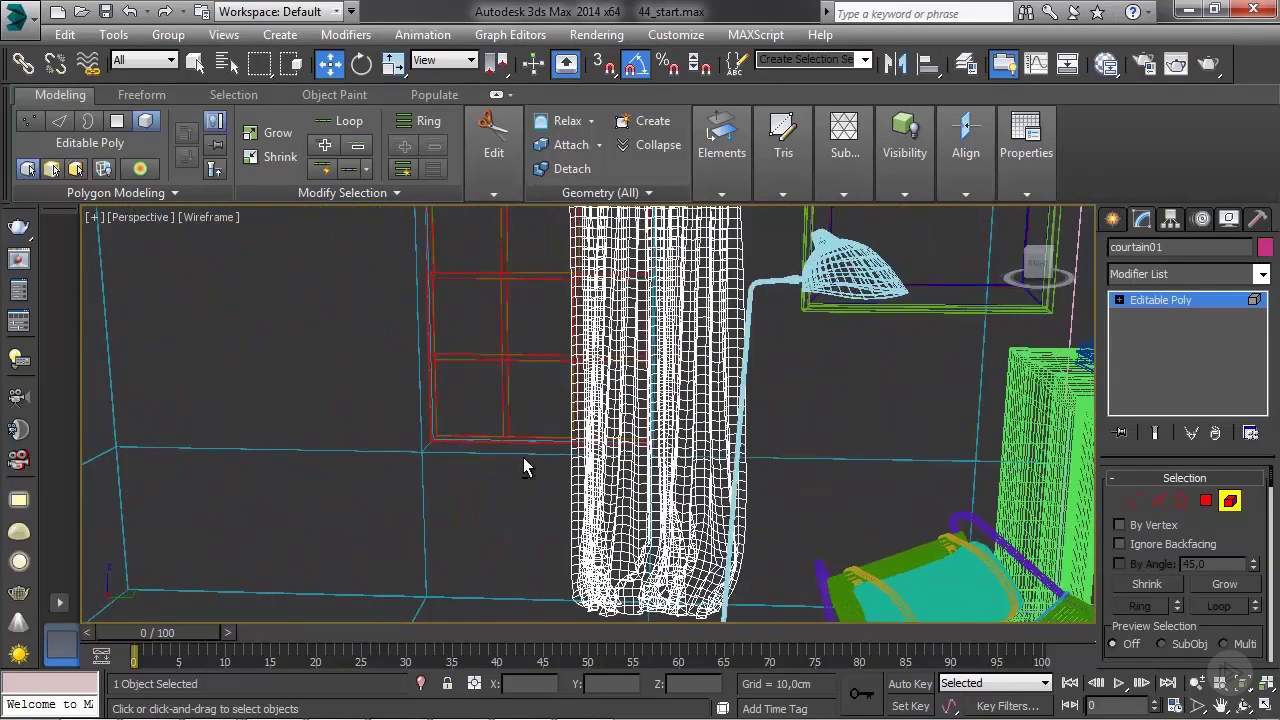
# Switch the viewport to Shaded and move the curtain slightly to the right
pyautogui.click(1156, 302)
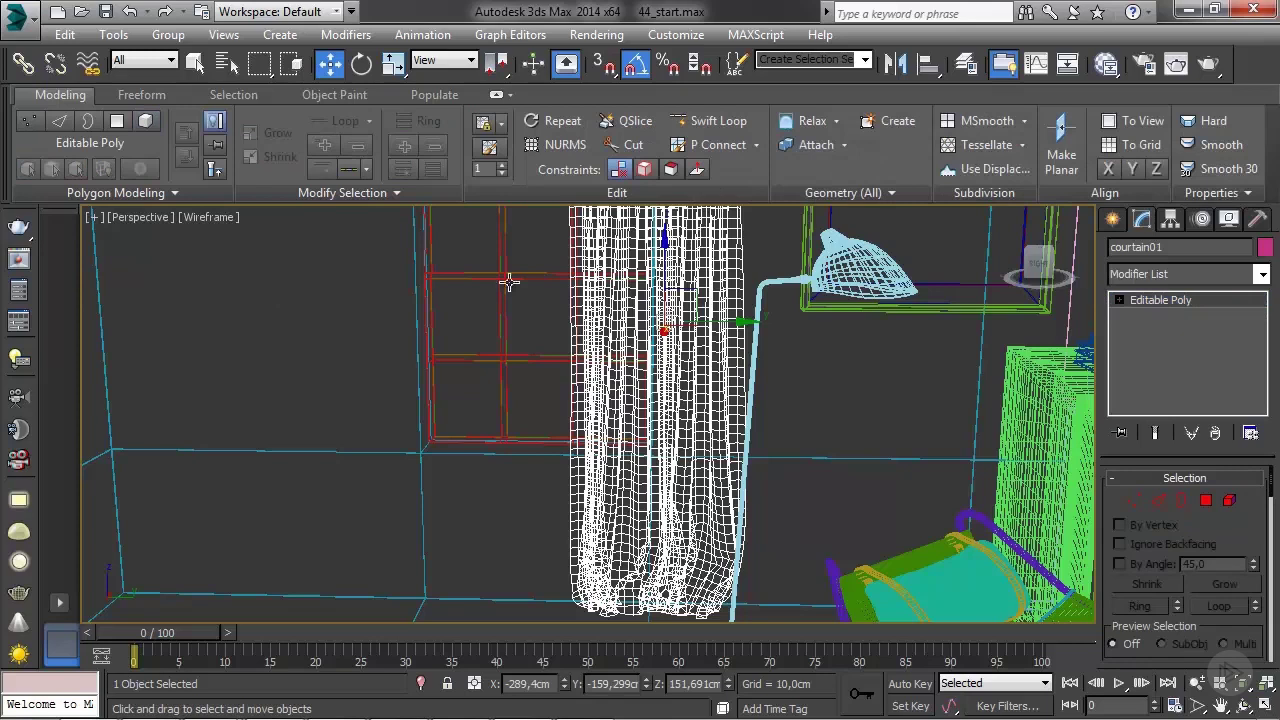
pyautogui.click(208, 217)
pyautogui.click(251, 263)
pyautogui.moveTo(434, 414)
pyautogui.keyDown('alt'); pyautogui.mouseDown(button='middle')
pyautogui.moveTo(594, 423)
pyautogui.moveTo(629, 406)
pyautogui.moveTo(598, 410)
pyautogui.mouseUp(button='middle'); pyautogui.keyUp('alt')
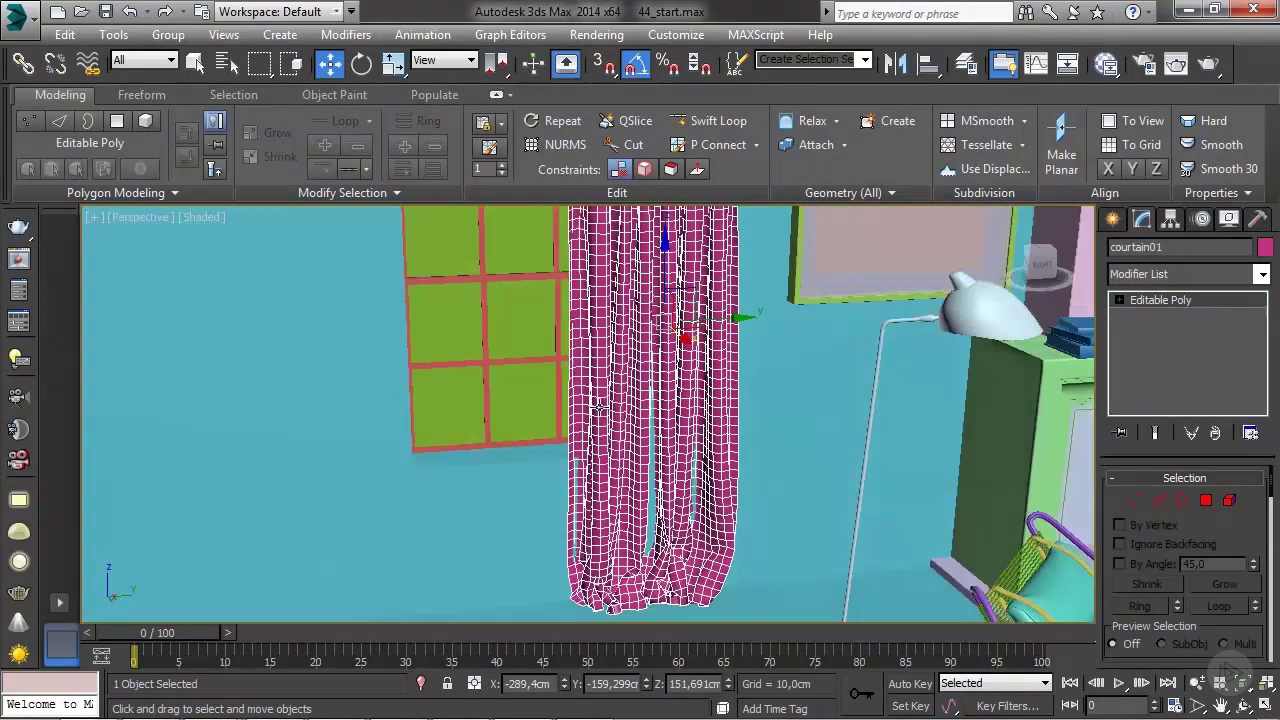
pyautogui.moveTo(689, 341); pyautogui.dragTo(692, 347)
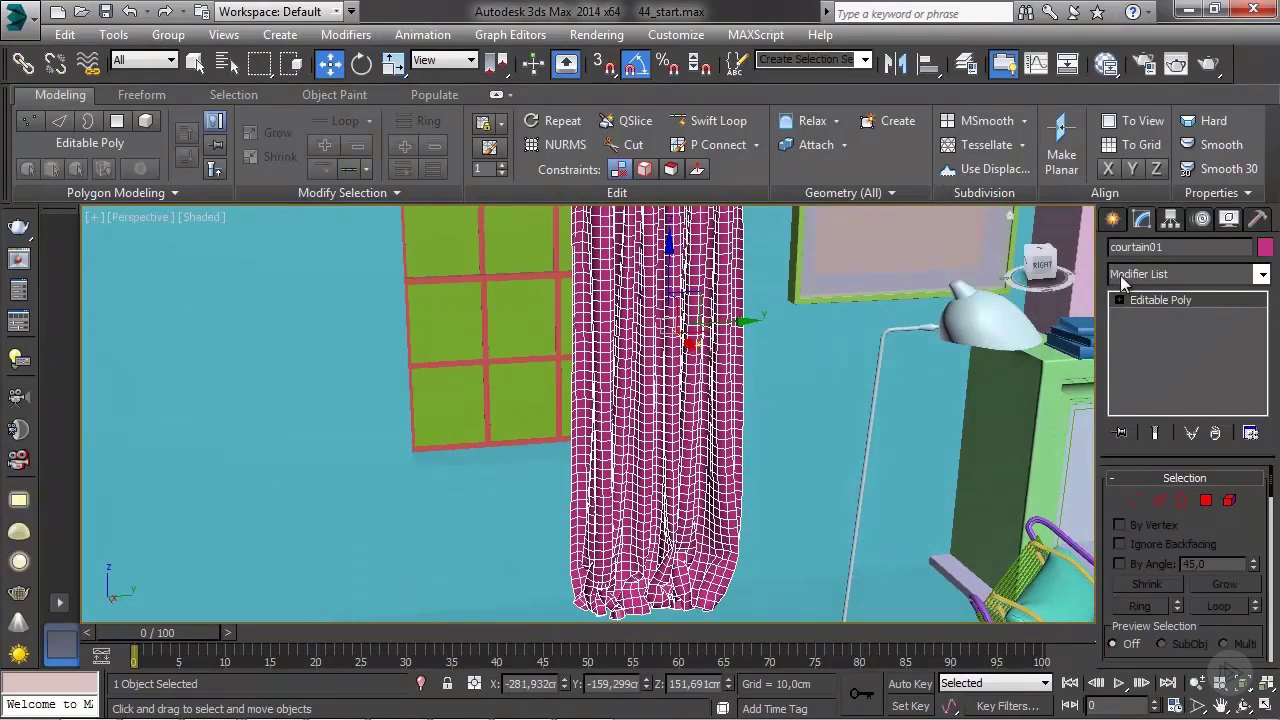
# Add TurboSmooth and then an FFD 4x4x4 modifier to the curtain
pyautogui.click(1187, 274)
pyautogui.scroll(-3, 1221, 411)
pyautogui.scroll(-10, 1218, 415)
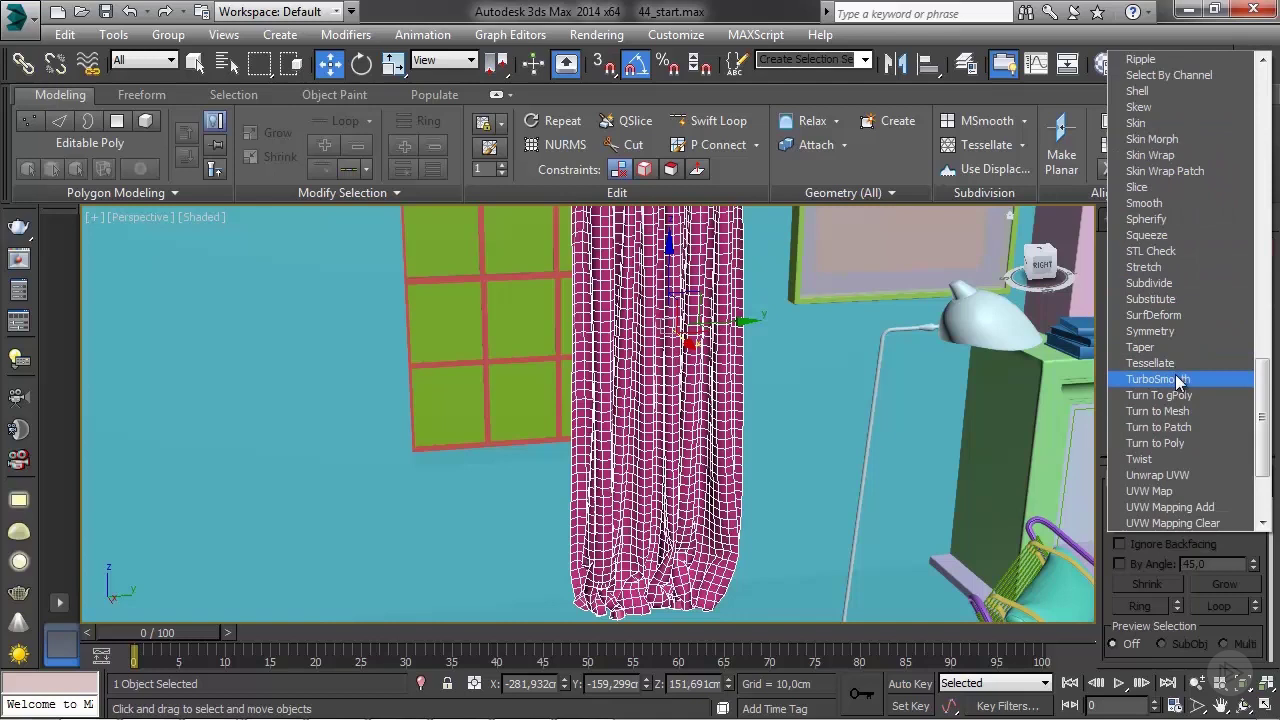
pyautogui.click(1178, 376)
pyautogui.click(1187, 274)
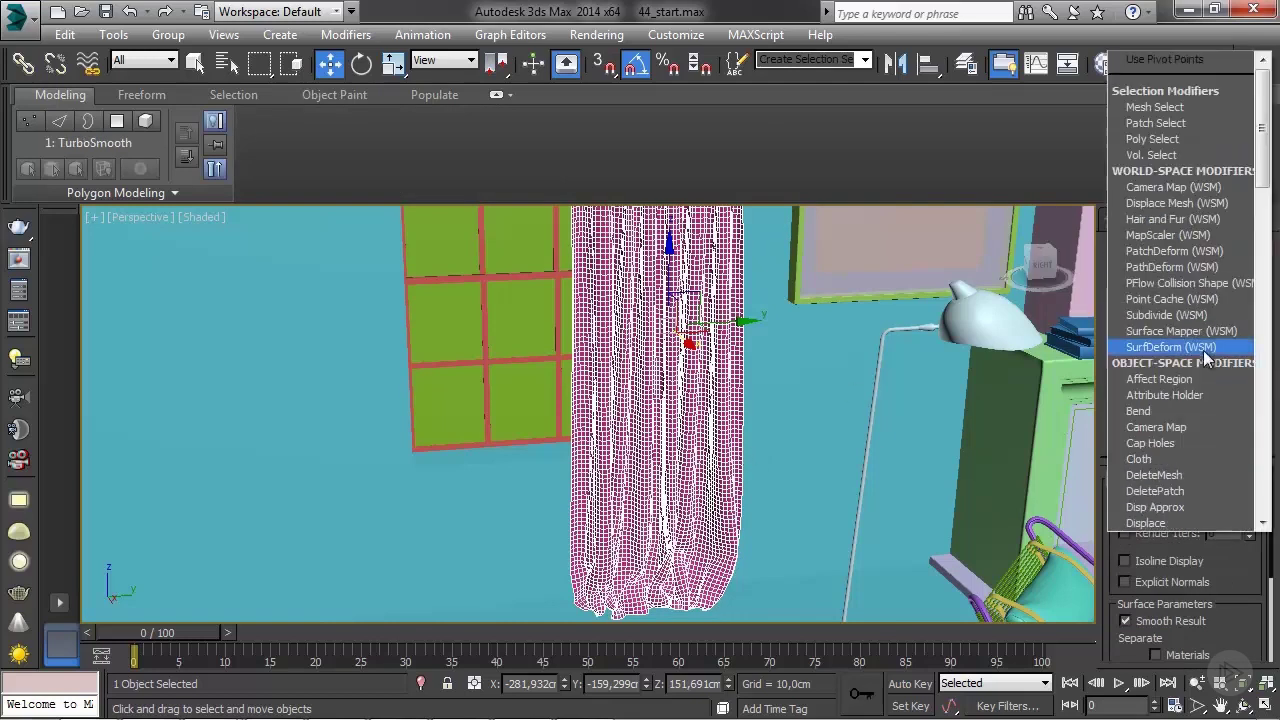
pyautogui.scroll(-8, 1203, 400)
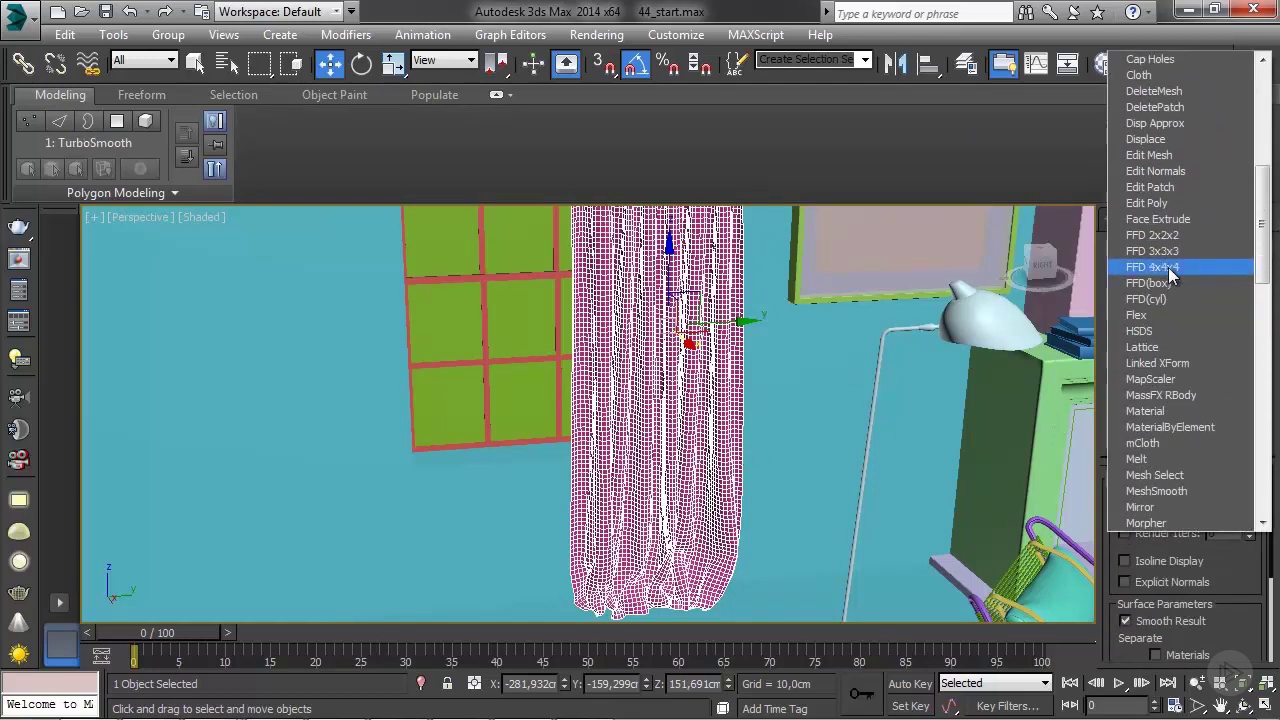
pyautogui.click(1159, 267)
# Show the Left view in wireframe and enter the FFD 4x4x4 Control Points level
pyautogui.moveTo(693, 394); pyautogui.dragTo(664, 448, button='middle')
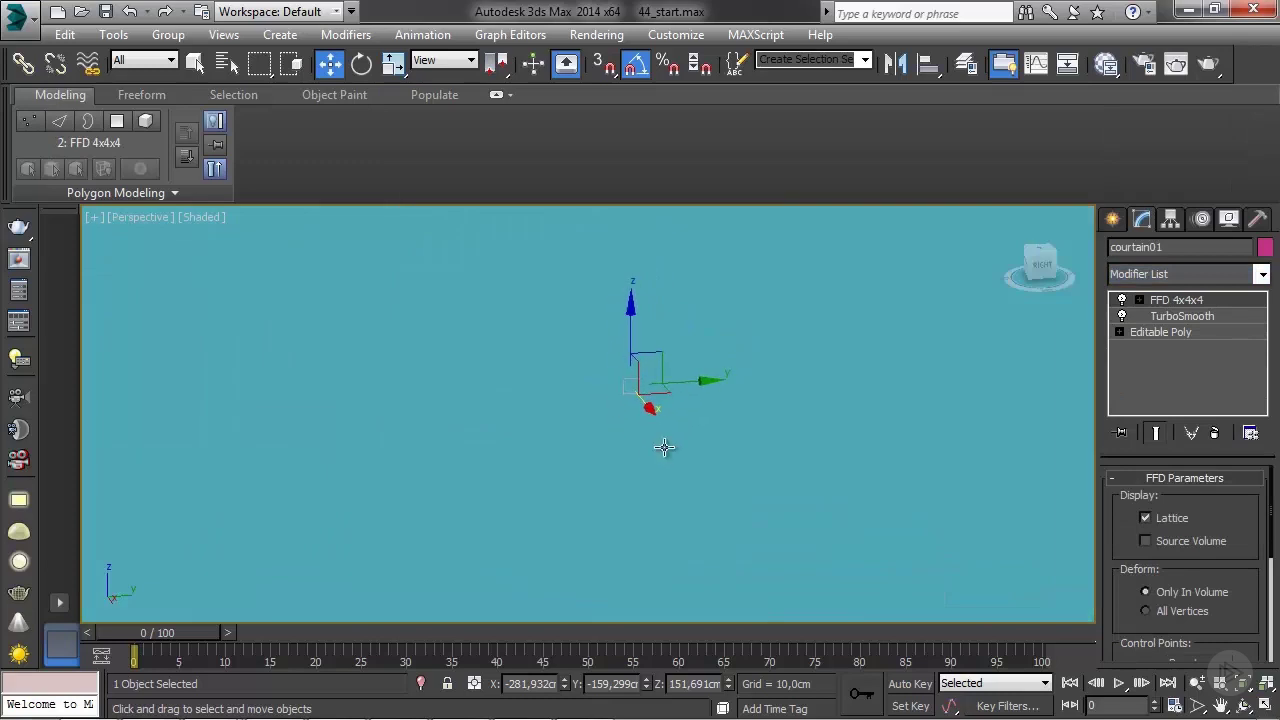
pyautogui.press('f')
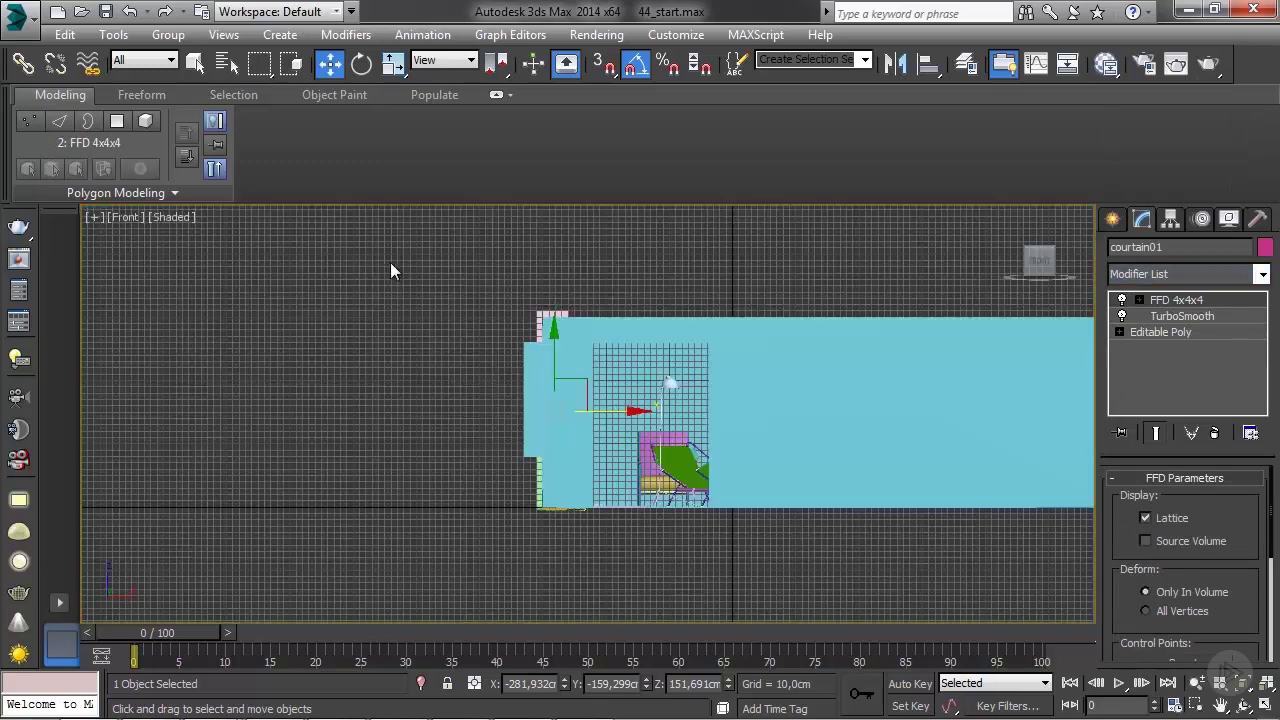
pyautogui.press('l')
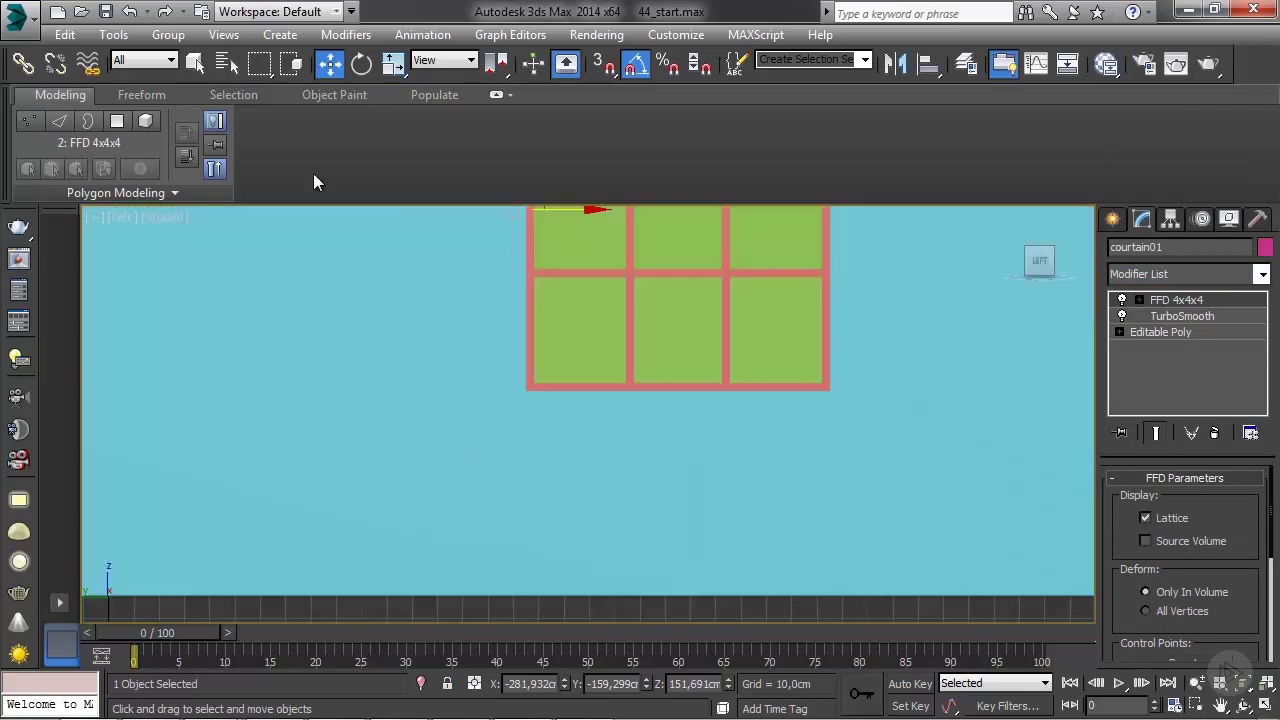
pyautogui.click(158, 221)
pyautogui.click(217, 379)
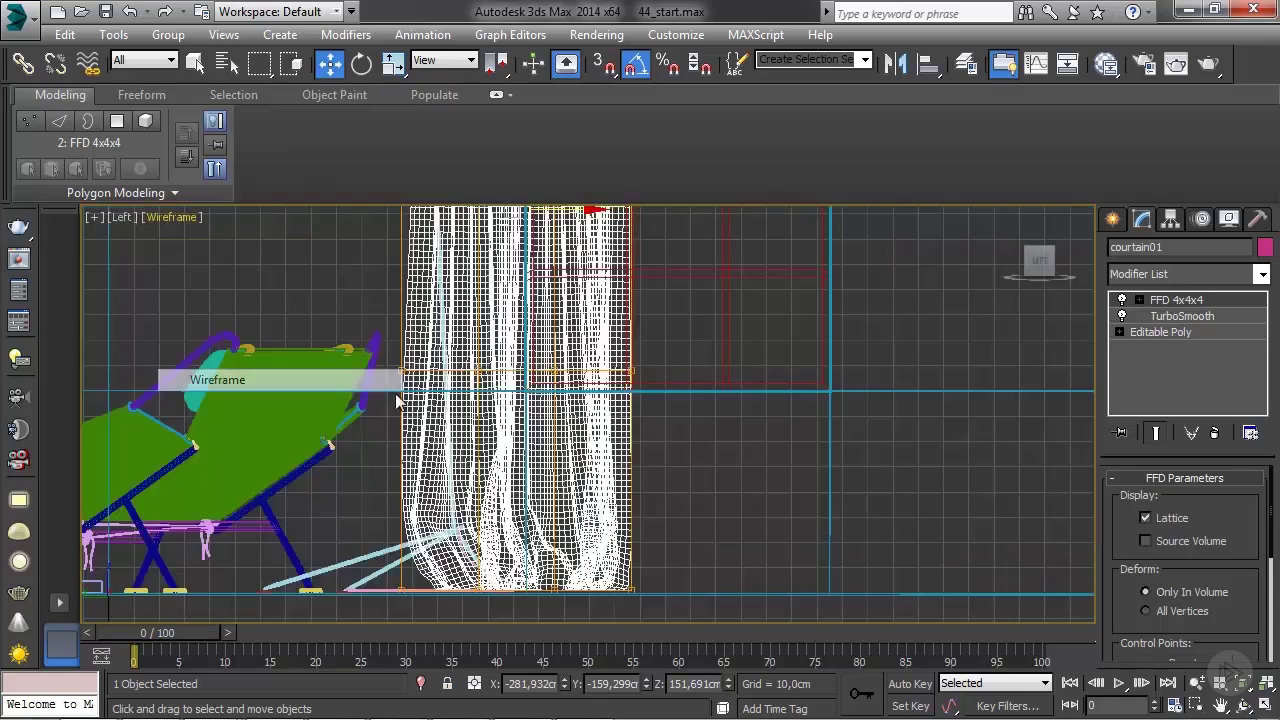
pyautogui.moveTo(530, 375); pyautogui.dragTo(565, 405, button='middle')
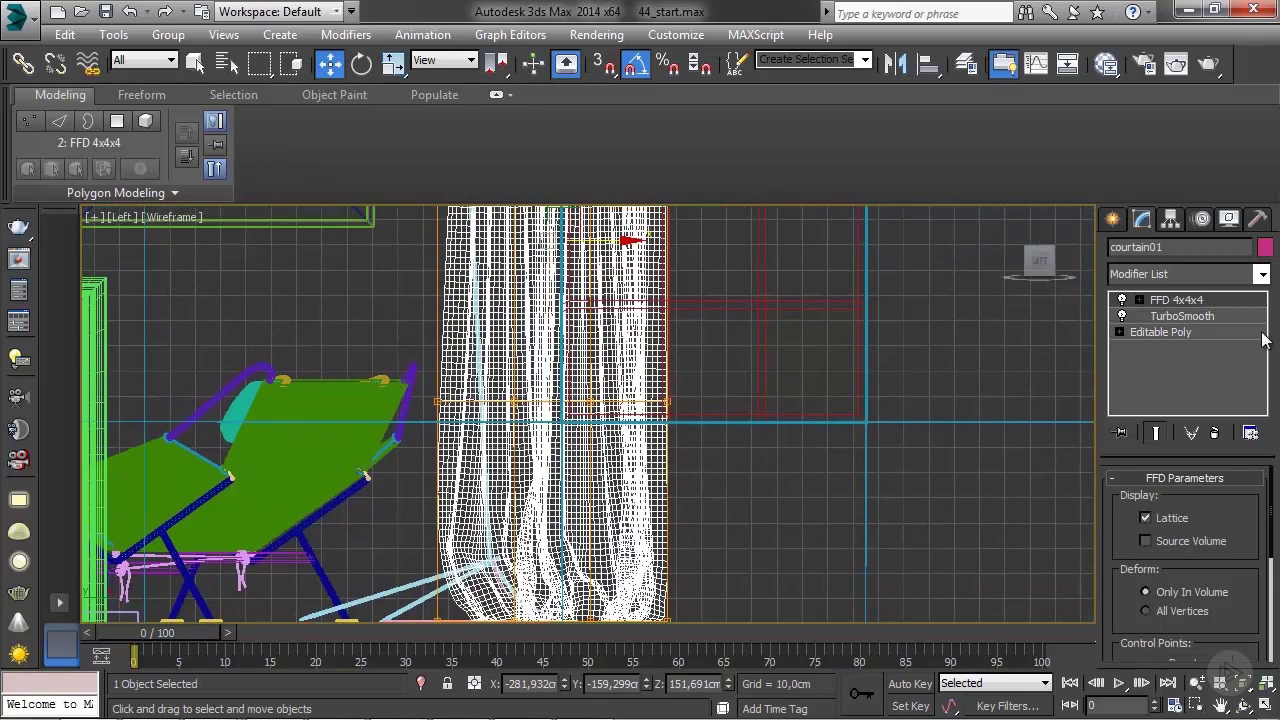
pyautogui.click(1140, 300)
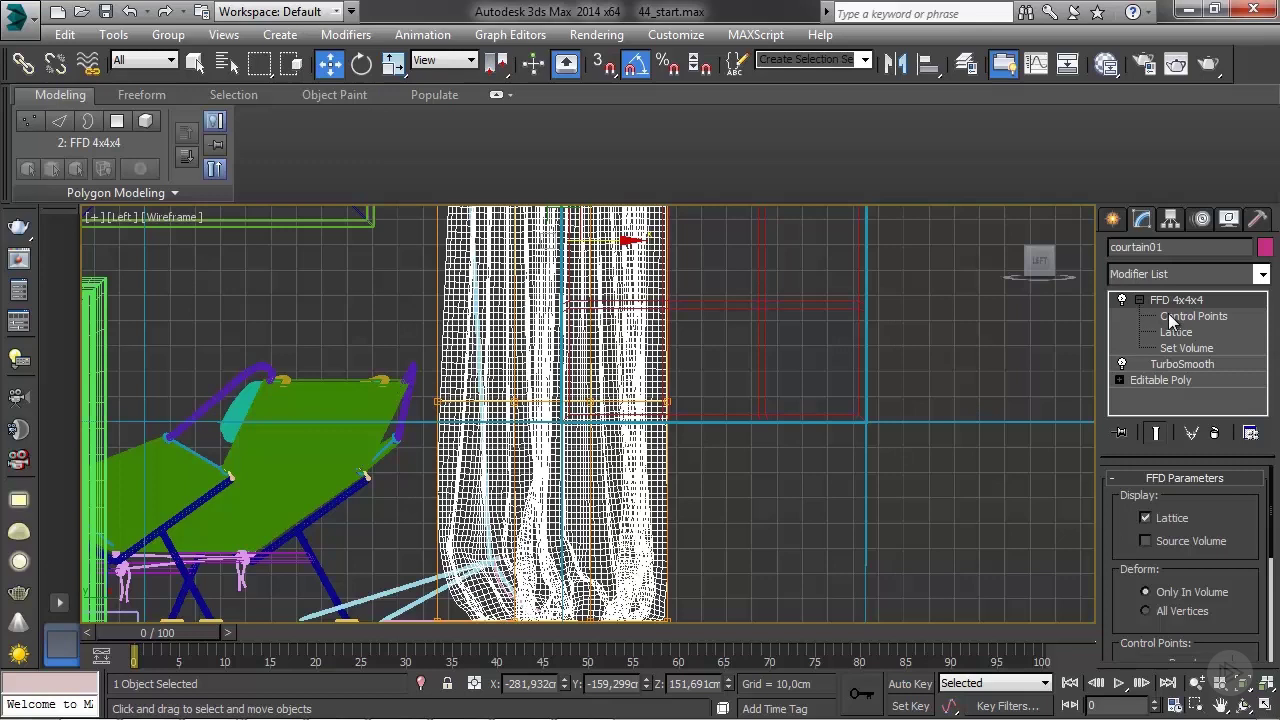
pyautogui.click(1190, 316)
pyautogui.scroll(-4, 590, 460)
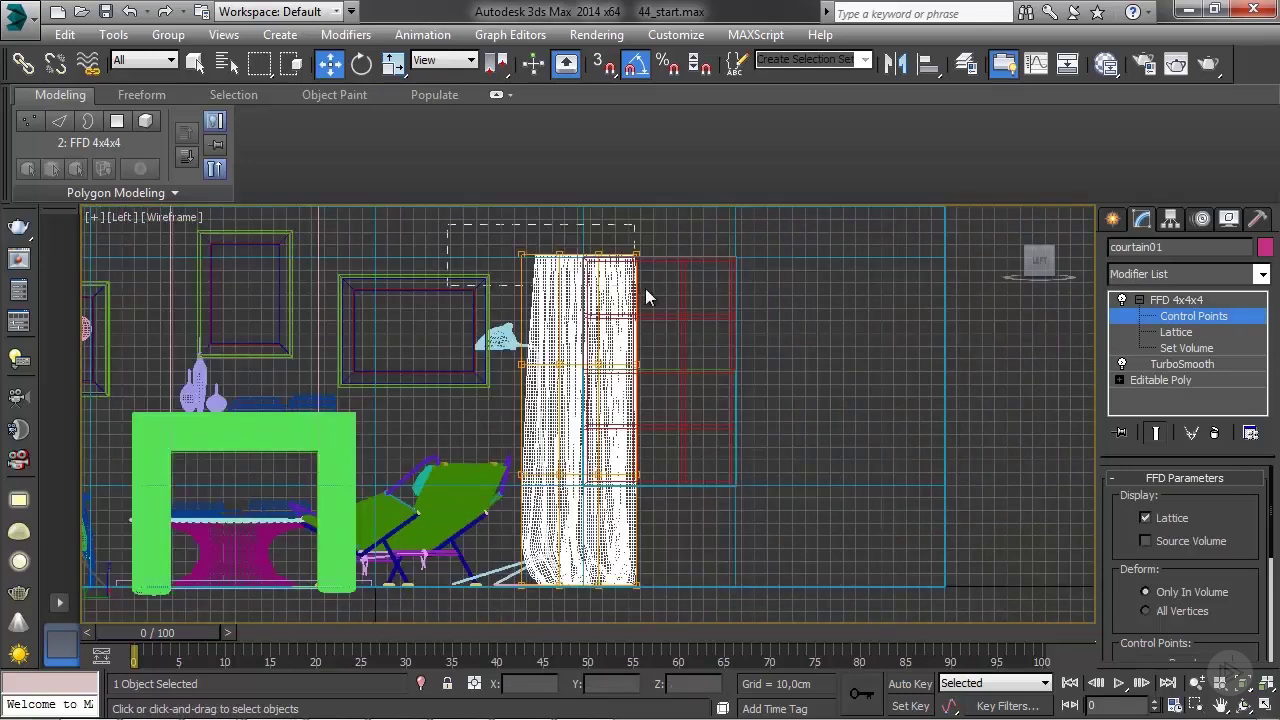
# Raise the top lattice points to stretch the curtain upward and shift side points to bend its edges
pyautogui.moveTo(645, 288); pyautogui.dragTo(693, 291)
pyautogui.moveTo(693, 291); pyautogui.dragTo(654, 412, button='middle')
pyautogui.moveTo(558, 328); pyautogui.dragTo(582, 282)
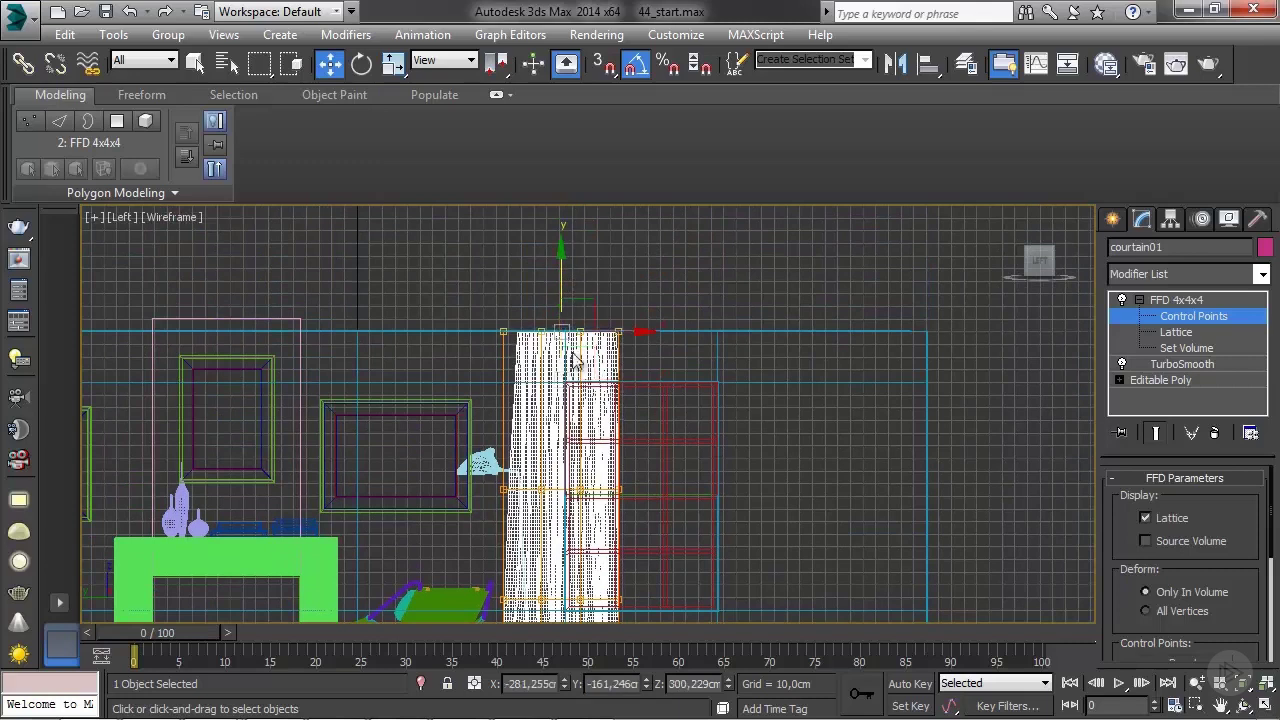
pyautogui.moveTo(487, 480); pyautogui.dragTo(538, 305, button='middle')
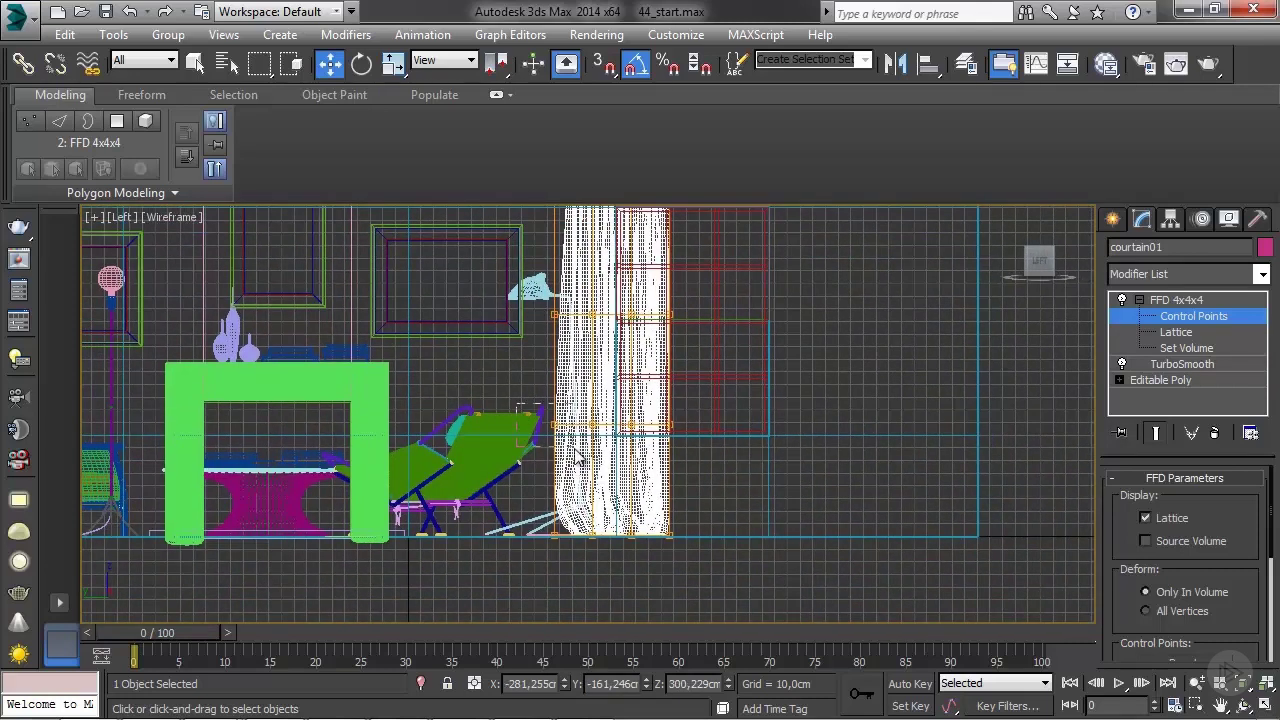
pyautogui.moveTo(577, 455); pyautogui.dragTo(632, 424)
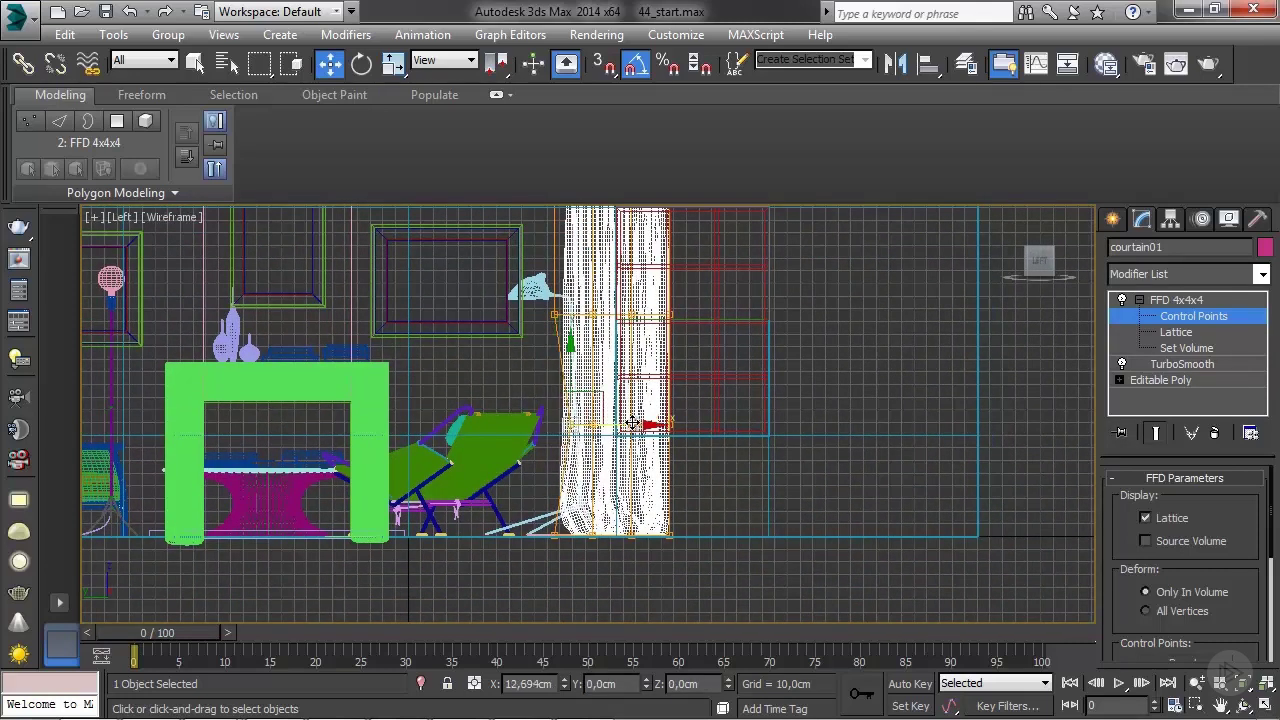
pyautogui.moveTo(540, 308); pyautogui.dragTo(621, 317)
pyautogui.moveTo(621, 317); pyautogui.dragTo(548, 301, button='middle')
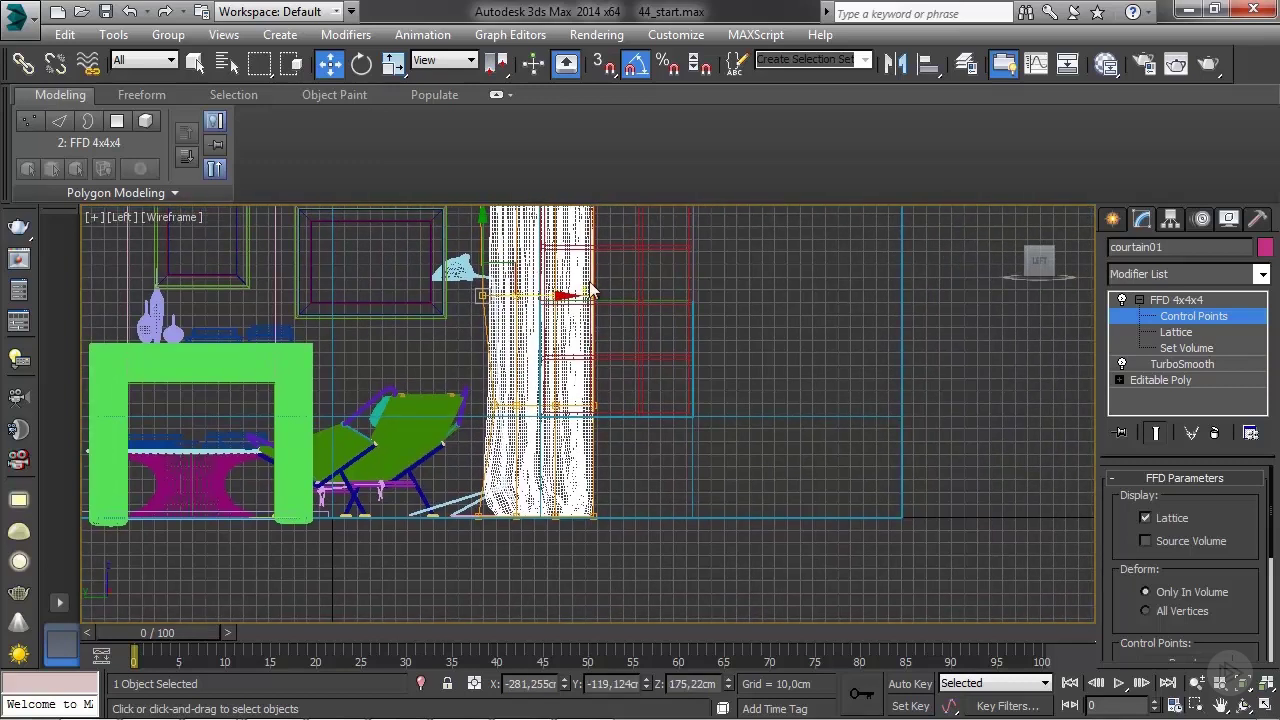
pyautogui.moveTo(582, 396); pyautogui.dragTo(606, 418)
pyautogui.scroll(-2, 606, 447)
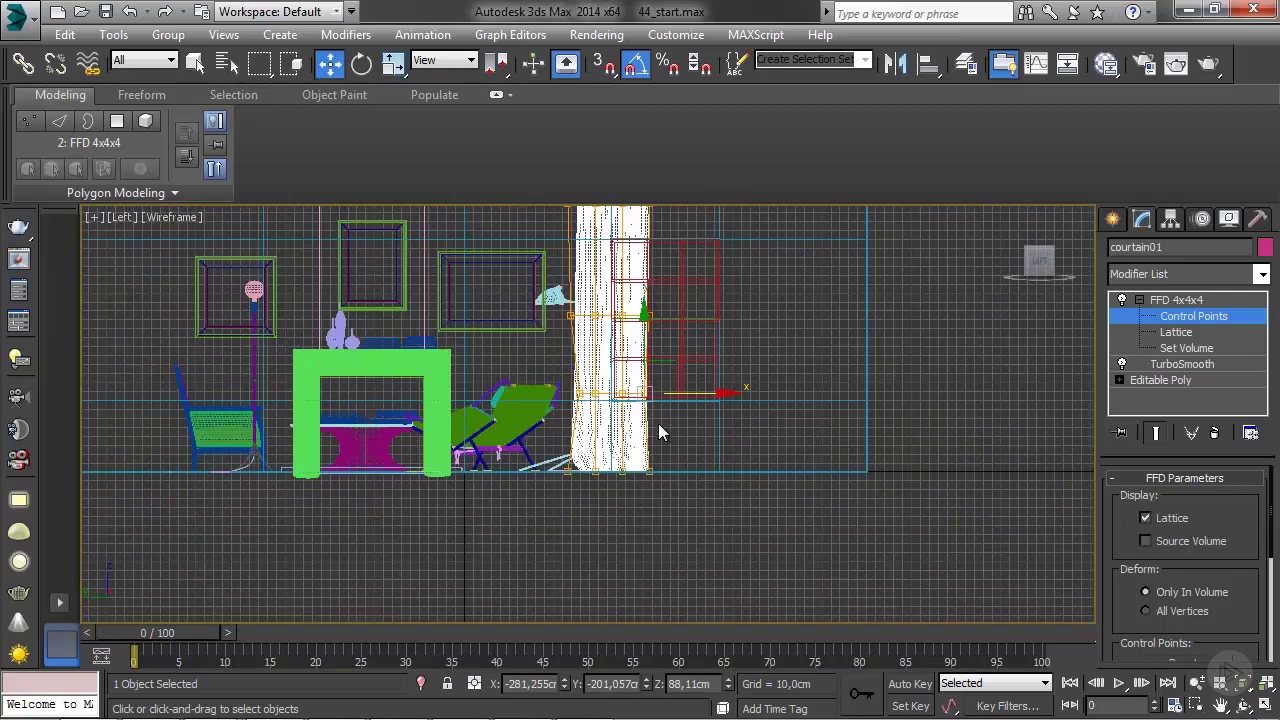
# Orbit the Perspective view to face the fireplace wall and switch it to Realistic shading
pyautogui.press('p')
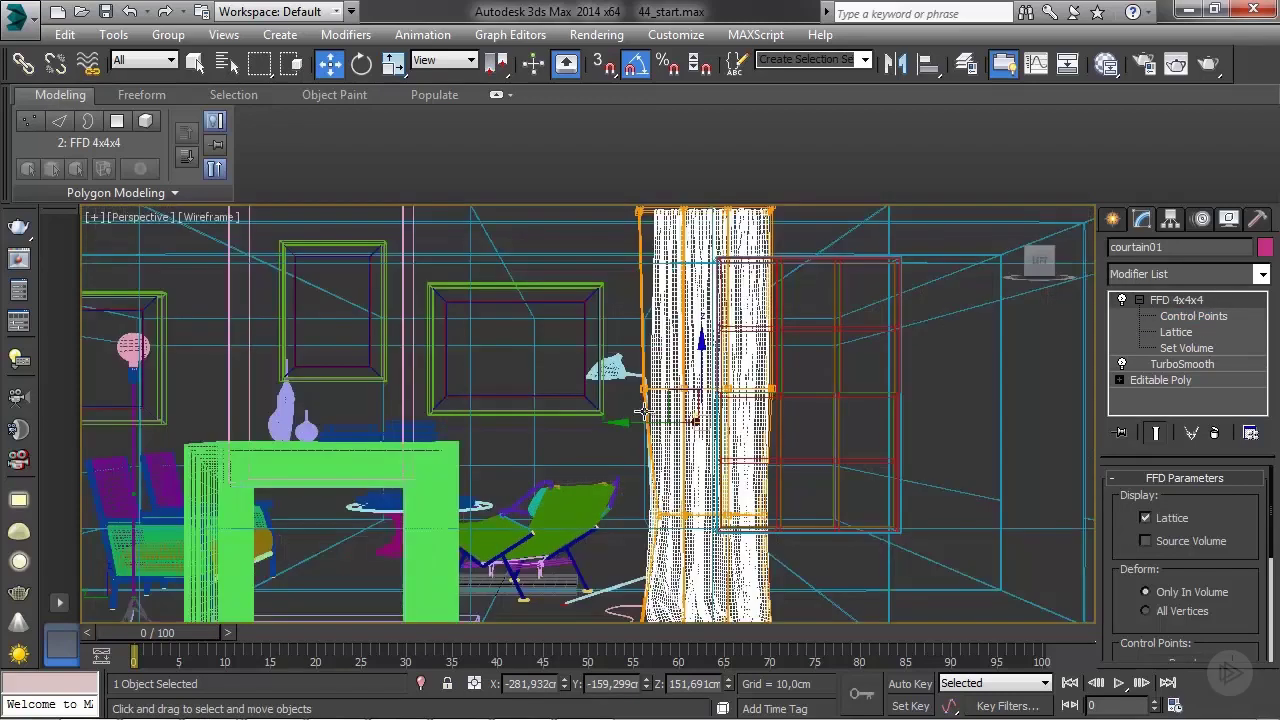
pyautogui.keyDown('alt'); pyautogui.moveTo(533, 442); pyautogui.dragTo(790, 440, button='middle'); pyautogui.keyUp('alt')
pyautogui.click(1193, 315)
pyautogui.scroll(5, 497, 430)
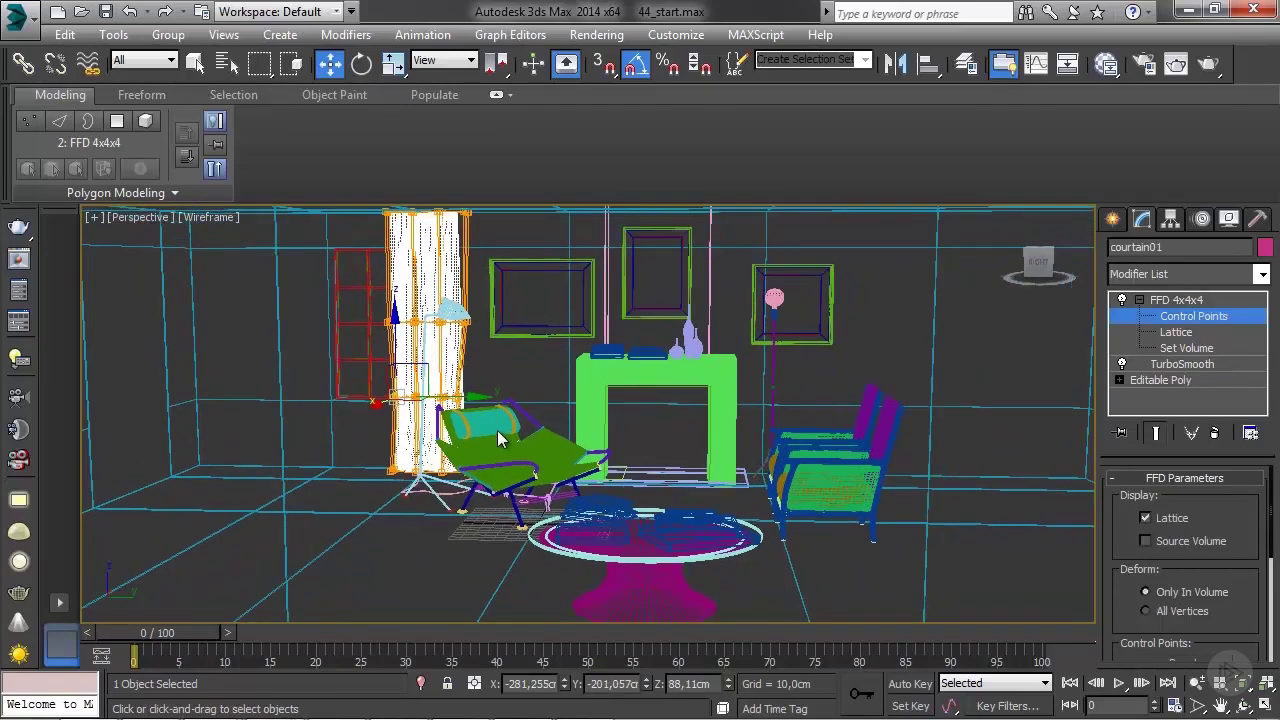
pyautogui.keyDown('alt'); pyautogui.moveTo(622, 445); pyautogui.dragTo(470, 480, button='middle'); pyautogui.keyUp('alt')
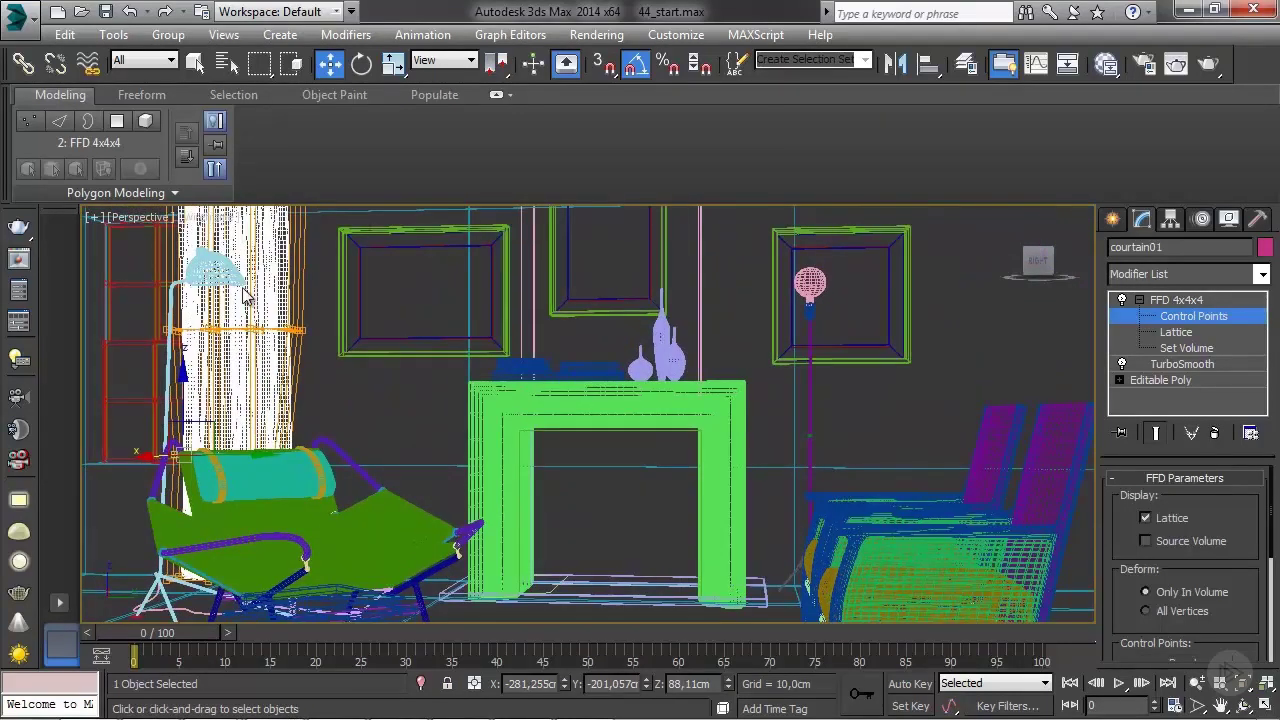
pyautogui.click(205, 217)
pyautogui.click(262, 241)
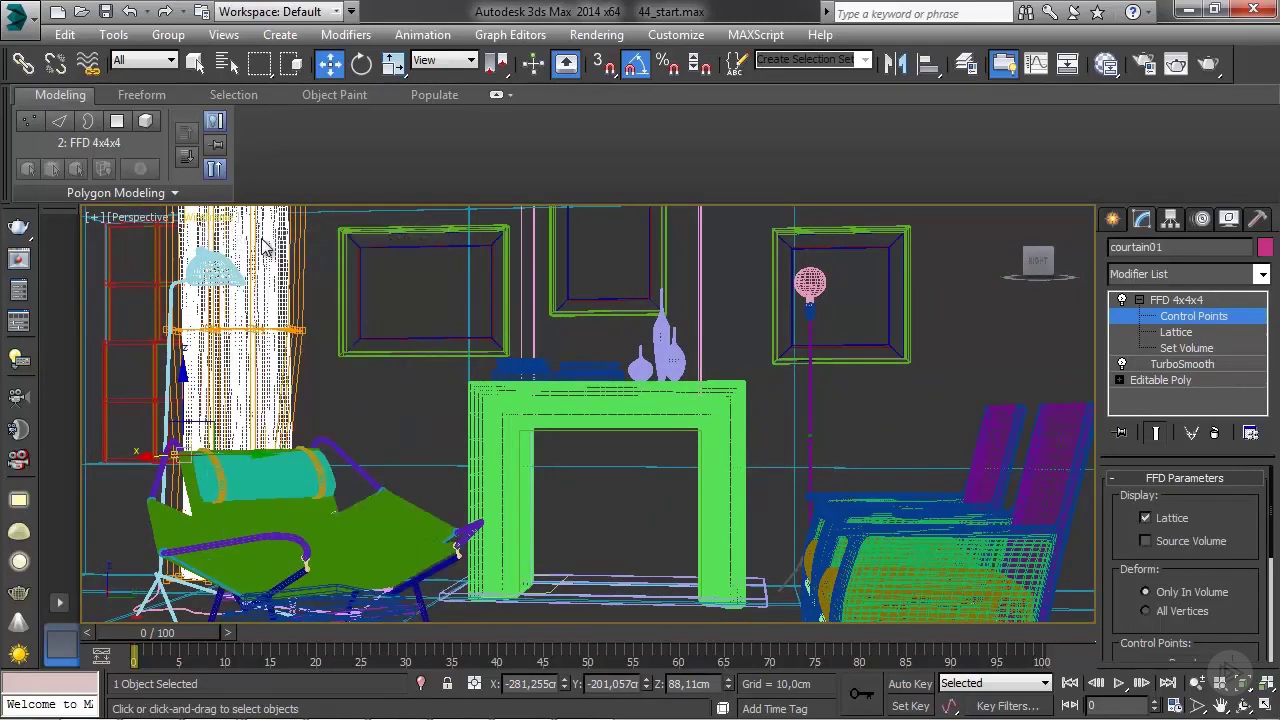